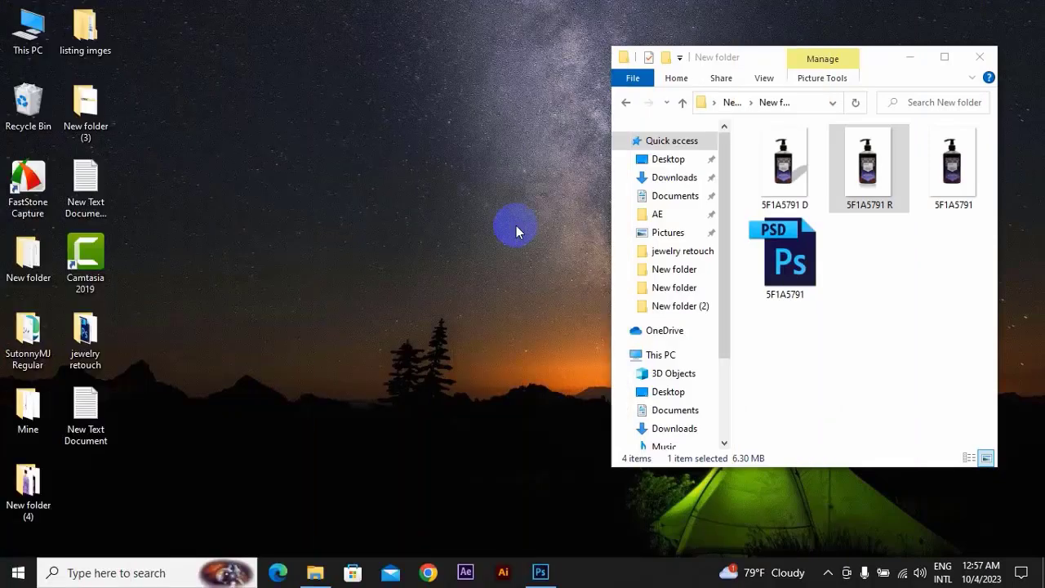
# Step: Preview the 5F1A5791 R and D photos, then drag 5F1A5791.psd into Photoshop to open it
pyautogui.click(779, 186)
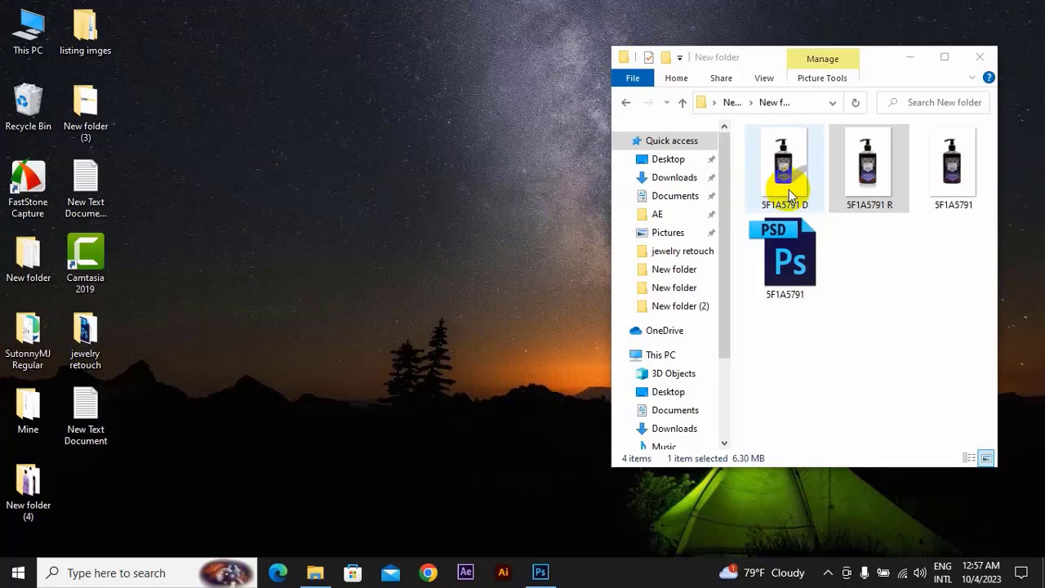
pyautogui.click(854, 173)
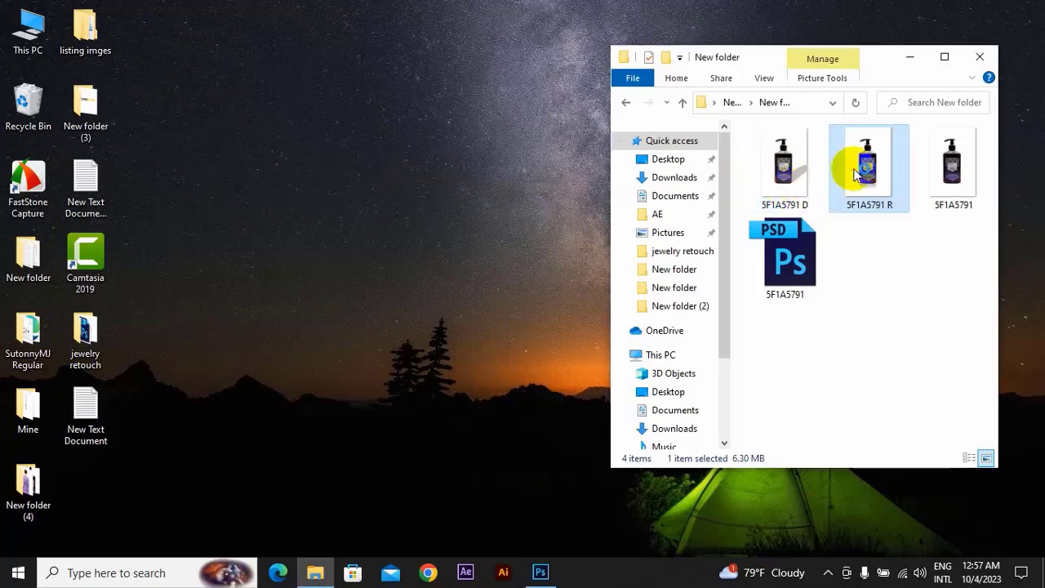
pyautogui.doubleClick(855, 173)
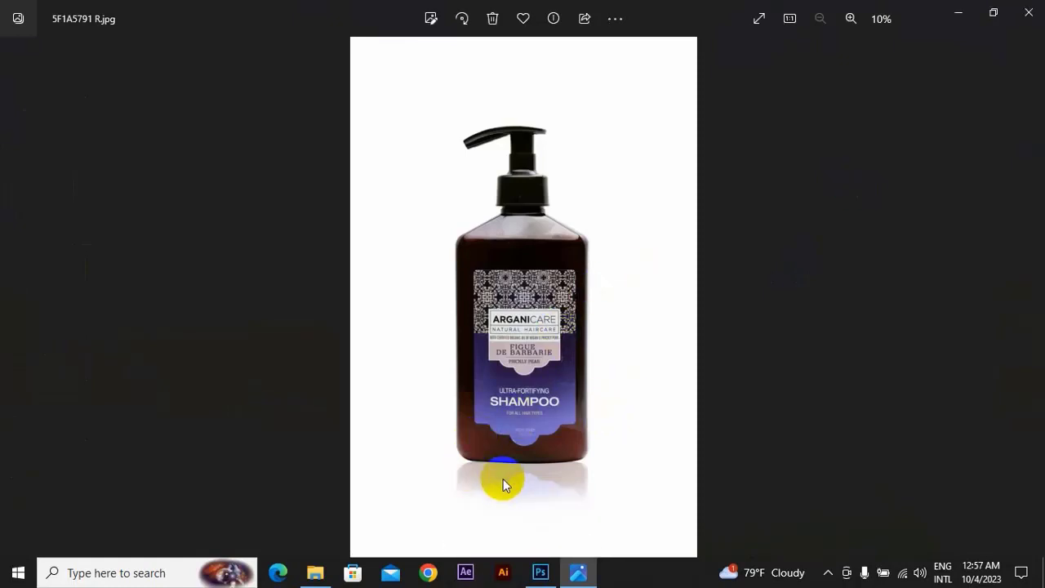
pyautogui.click(1028, 12)
pyautogui.doubleClick(785, 155)
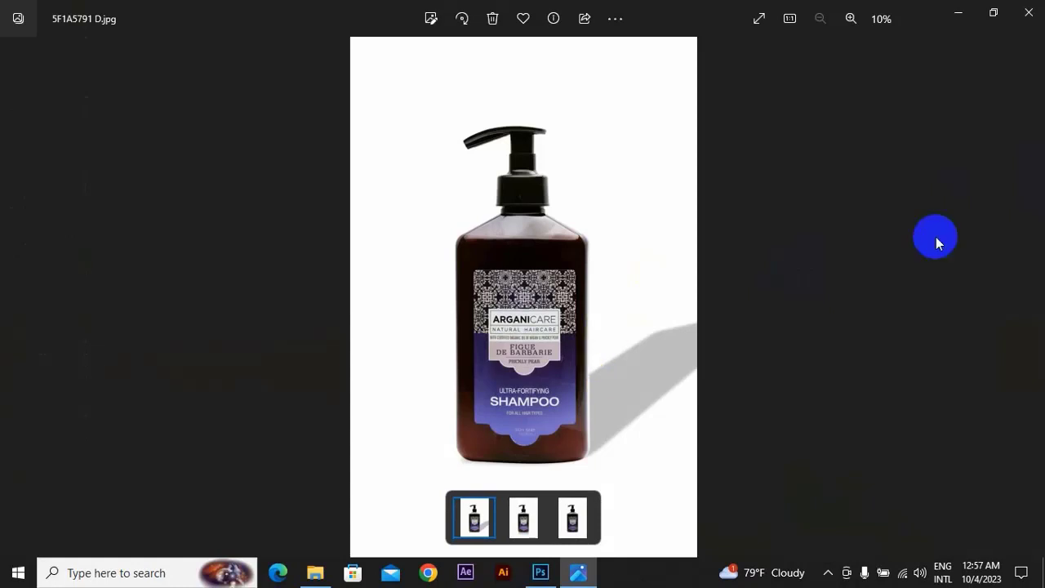
pyautogui.click(1029, 12)
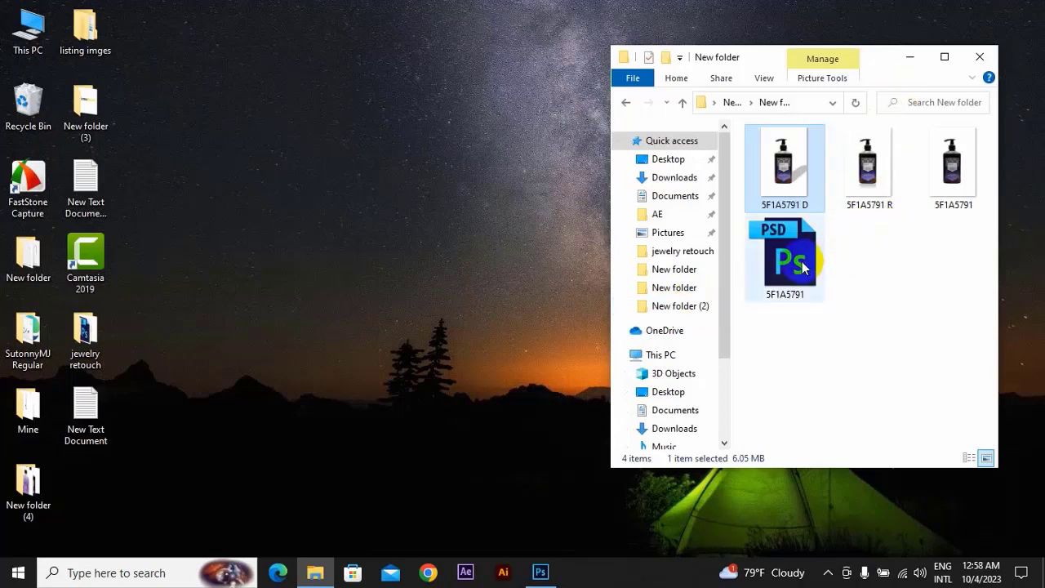
pyautogui.moveTo(803, 268)
pyautogui.mouseDown()
pyautogui.moveTo(722, 377)
pyautogui.moveTo(529, 539)
pyautogui.moveTo(545, 575)
pyautogui.mouseUp()
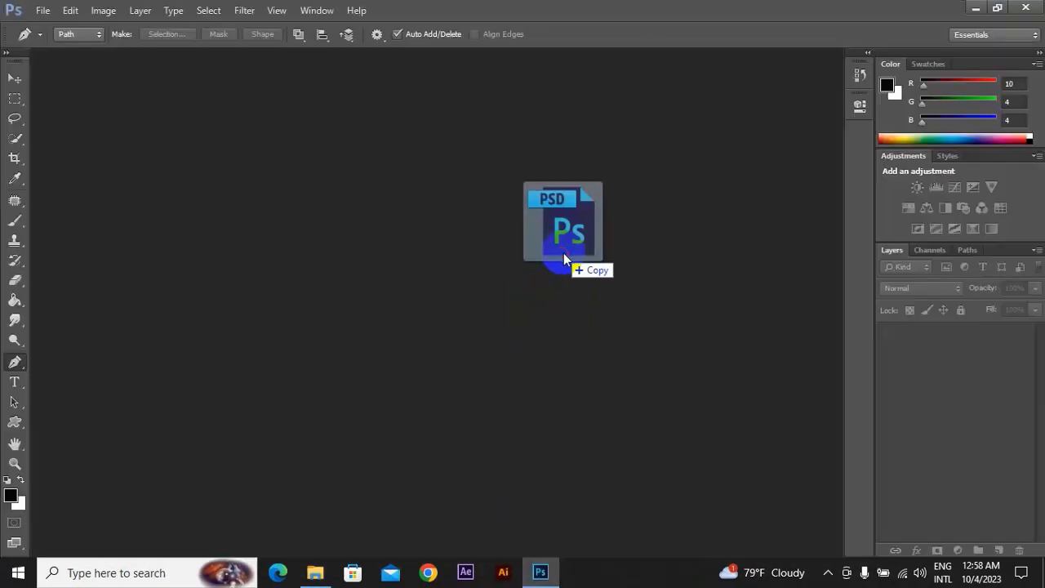
pyautogui.moveTo(546, 576); pyautogui.dragTo(614, 303)
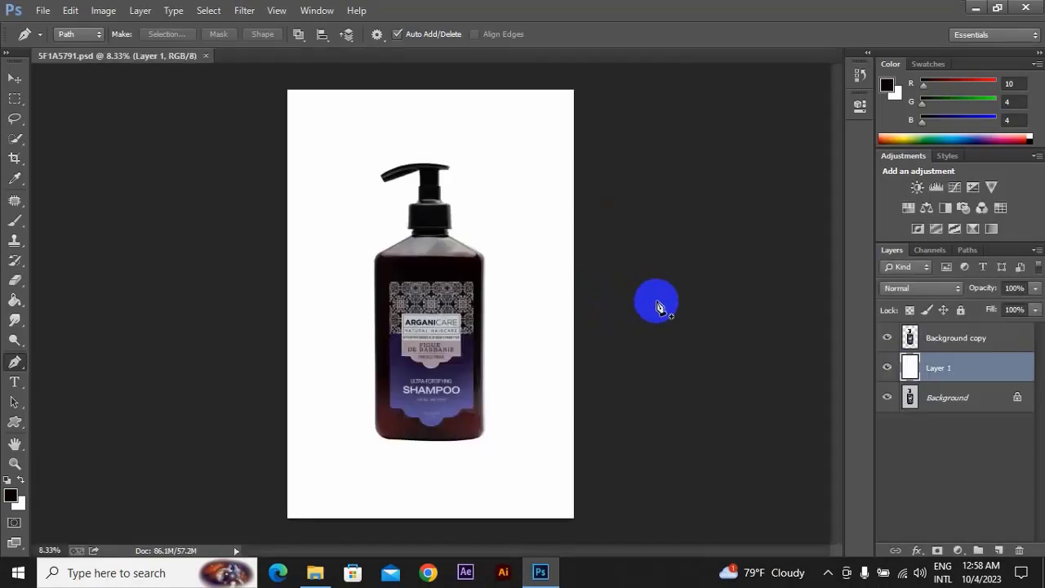
# Step: Toggle Background copy's visibility to compare, then hide the white Layer 1
pyautogui.click(904, 338)
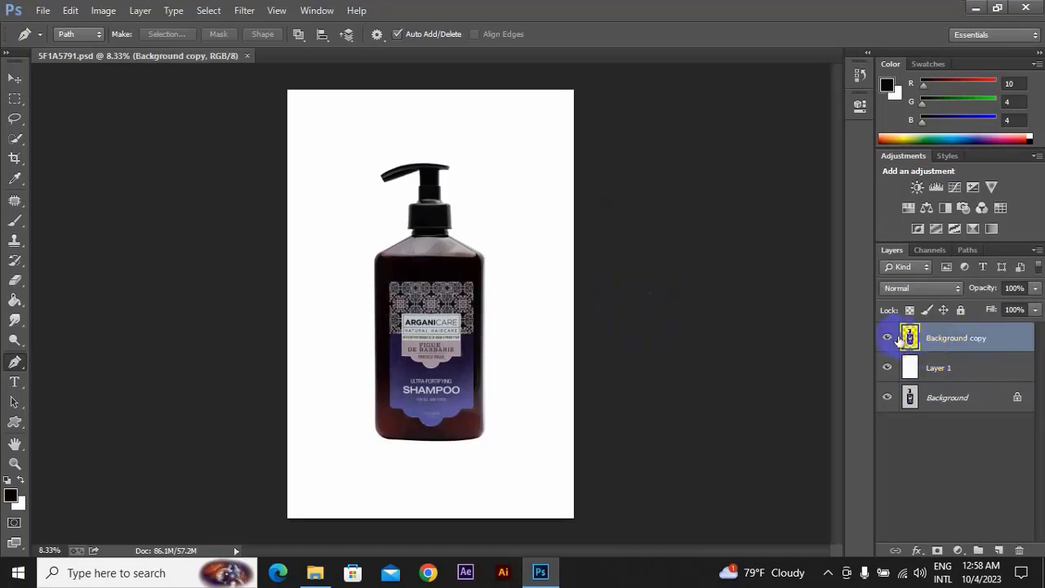
pyautogui.click(887, 338)
pyautogui.click(887, 338)
pyautogui.click(396, 220)
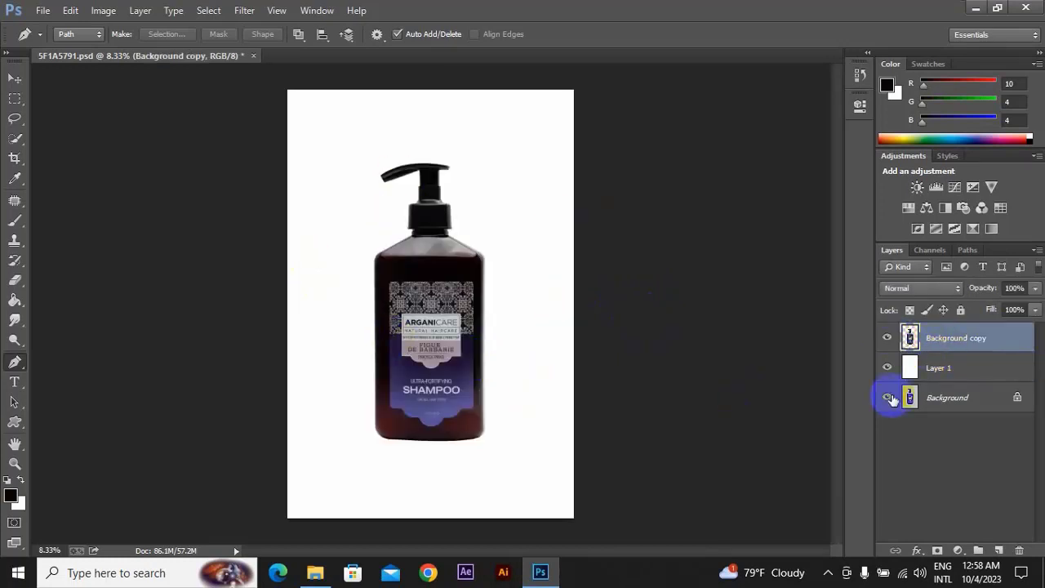
pyautogui.click(886, 368)
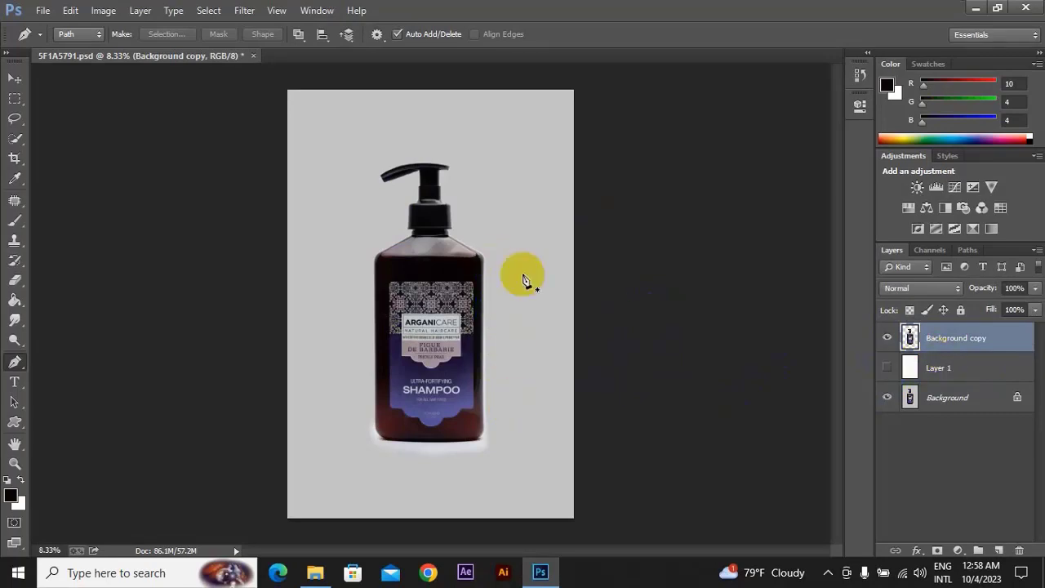
# Step: Zoom and pan to inspect the bottle's FIGUE DE BARBARIE label and its base
pyautogui.scroll(1, 523, 280)
pyautogui.scroll(1, 523, 280)
pyautogui.scroll(1, 523, 280)
pyautogui.scroll(1, 523, 279)
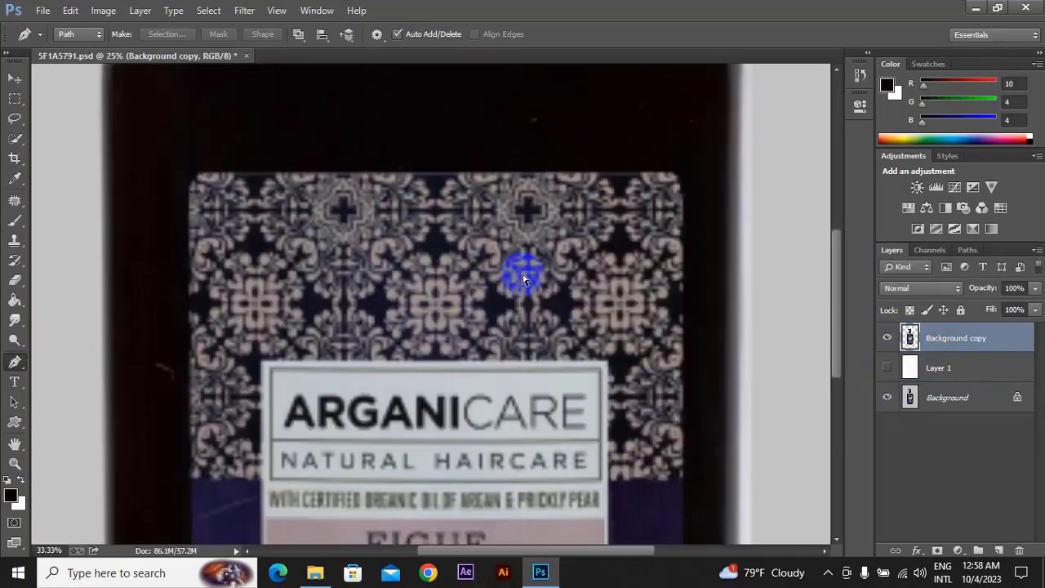
pyautogui.moveTo(526, 269); pyautogui.dragTo(555, 145)
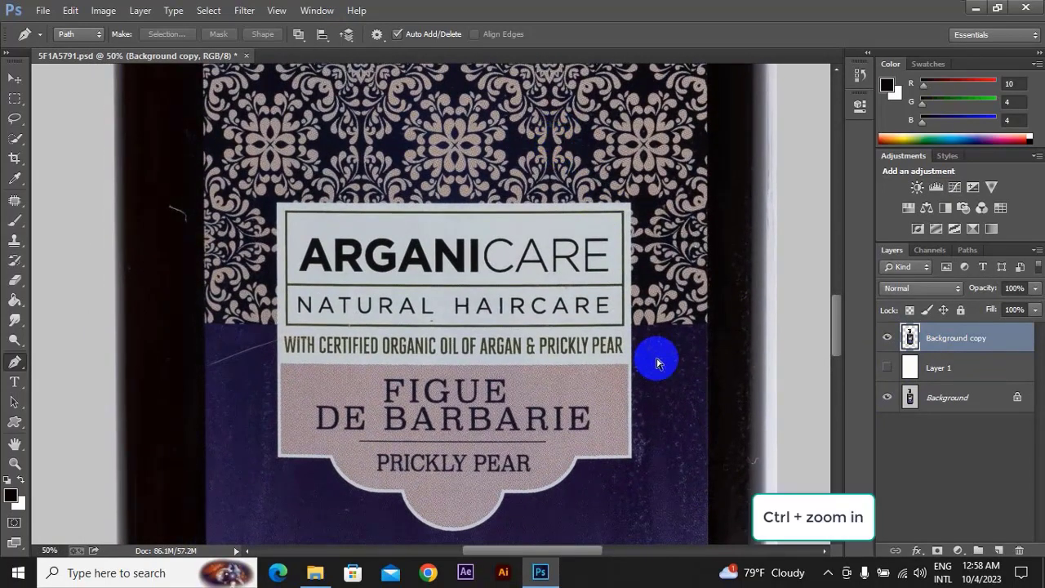
pyautogui.hotkey('ctrl', '+')
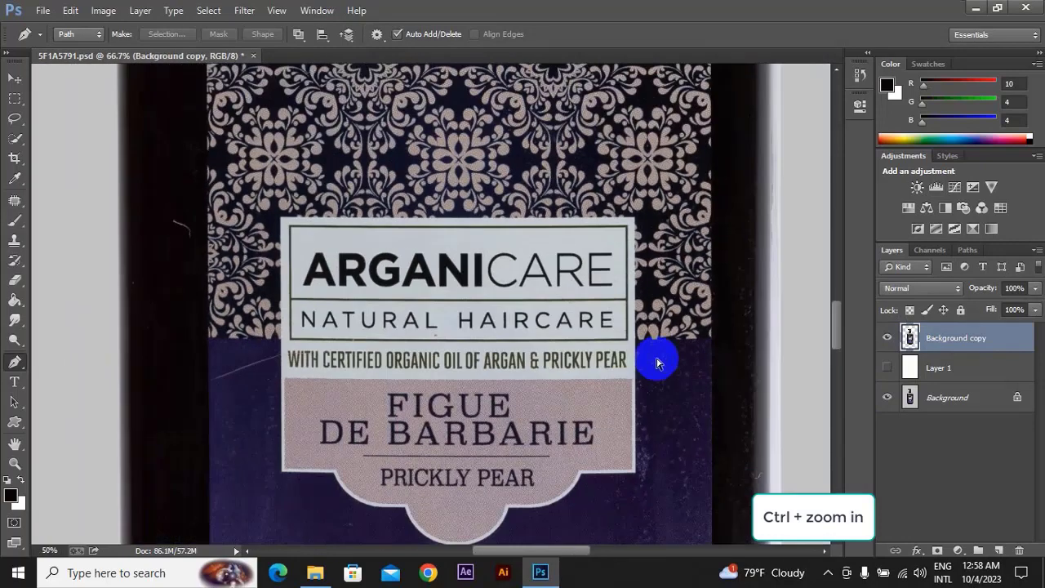
pyautogui.hotkey('ctrl', '-')
pyautogui.hotkey('ctrl', '-')
pyautogui.hotkey('ctrl', '-')
pyautogui.hotkey('ctrl', '-')
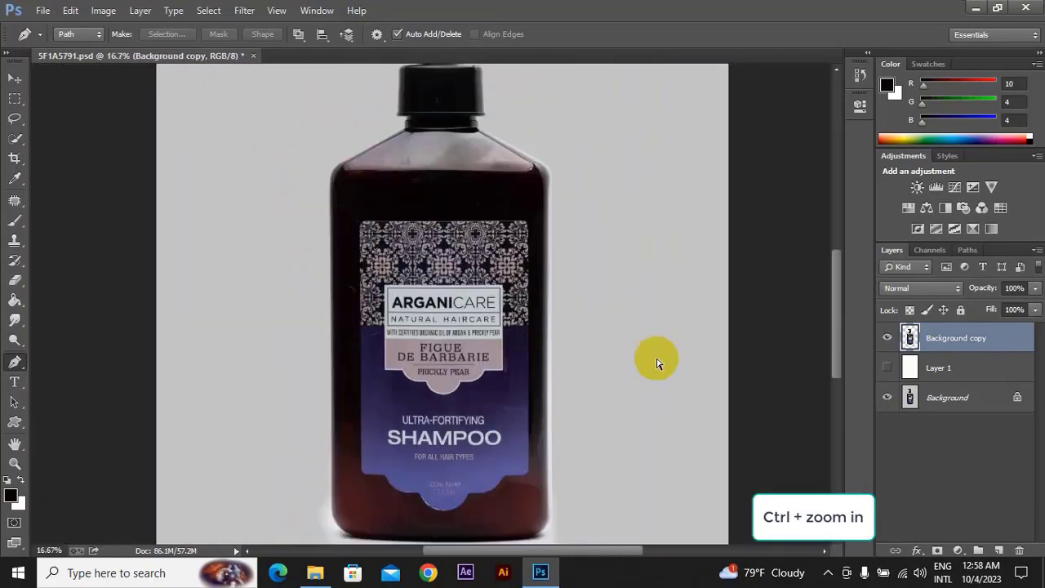
pyautogui.hotkey('ctrl', '+')
pyautogui.moveTo(555, 334)
pyautogui.mouseDown()
pyautogui.moveTo(599, 322)
pyautogui.moveTo(596, 209)
pyautogui.mouseUp()
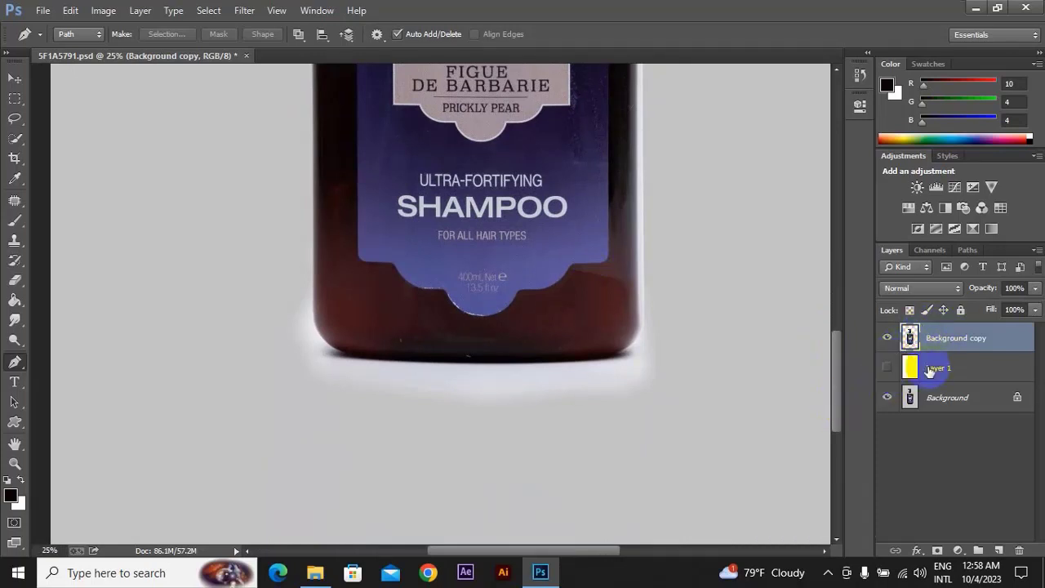
# Step: Compare Layer 1 on and off at the base, leaving it hidden, and select Background
pyautogui.click(887, 368)
pyautogui.click(888, 368)
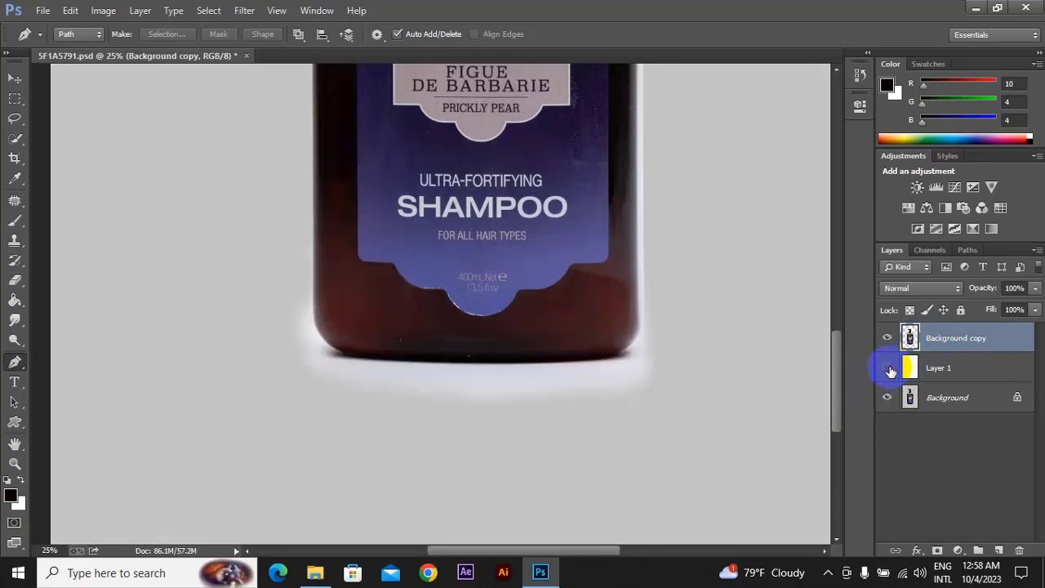
pyautogui.click(348, 375)
pyautogui.click(480, 374)
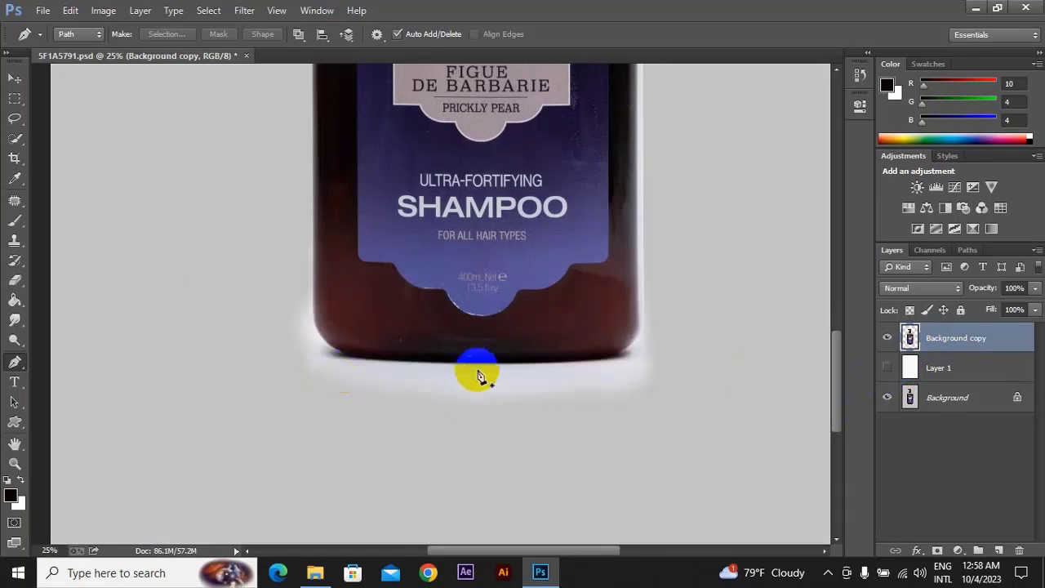
pyautogui.click(896, 400)
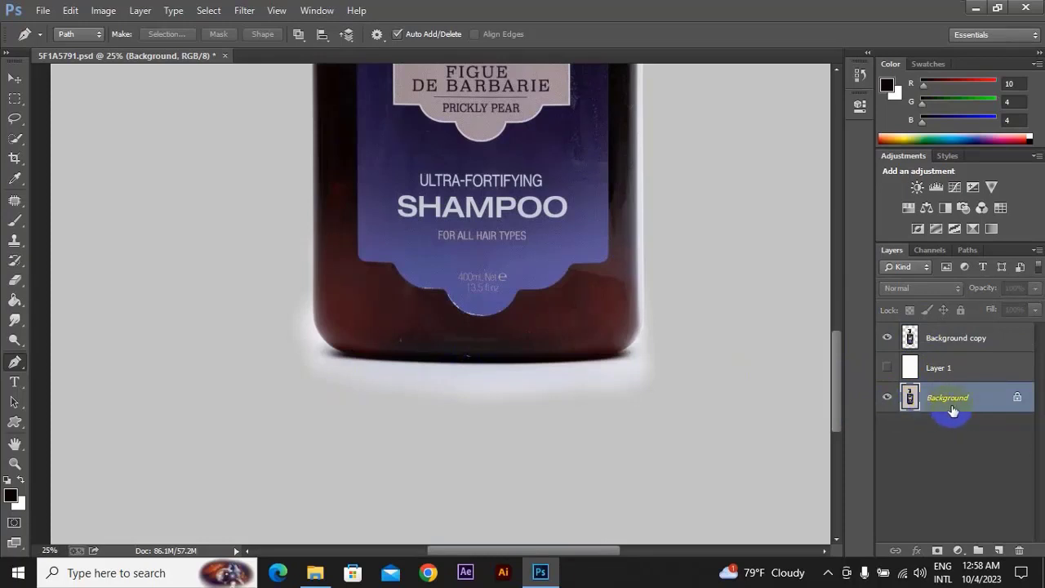
pyautogui.moveTo(320, 354); pyautogui.dragTo(338, 352)
pyautogui.click(379, 336)
pyautogui.click(334, 331)
pyautogui.click(879, 377)
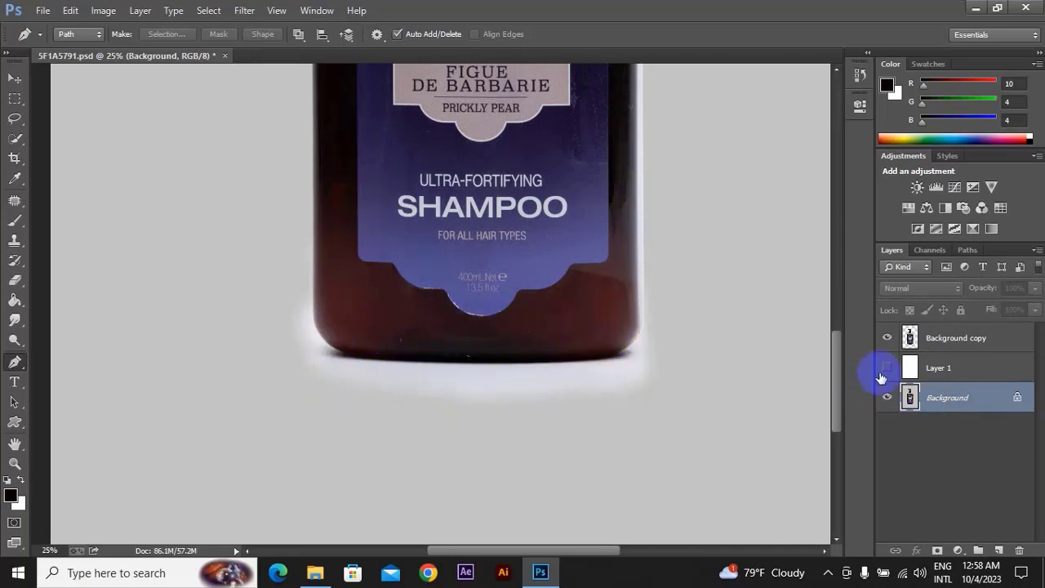
pyautogui.click(883, 369)
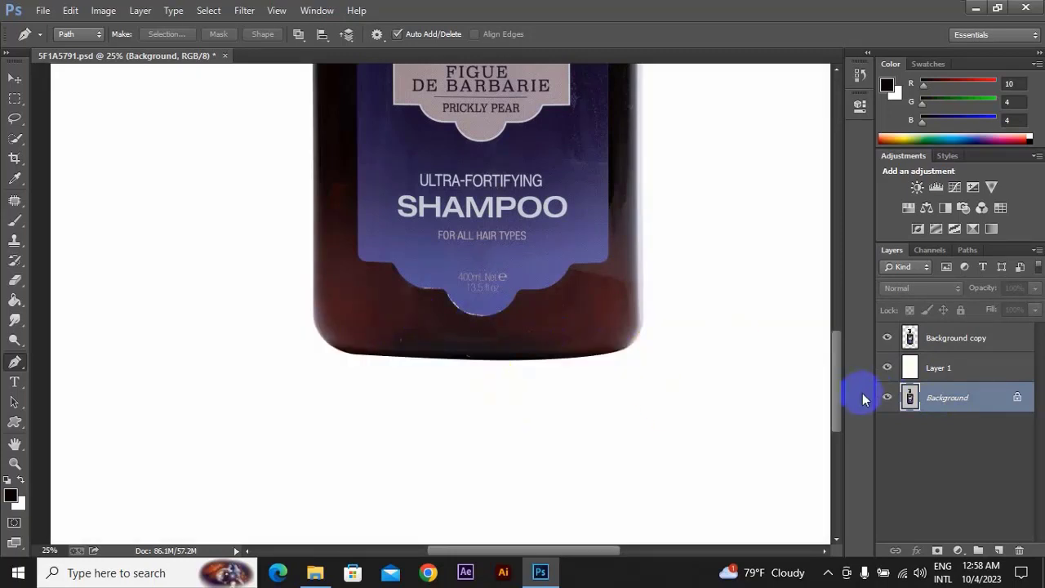
pyautogui.click(959, 372)
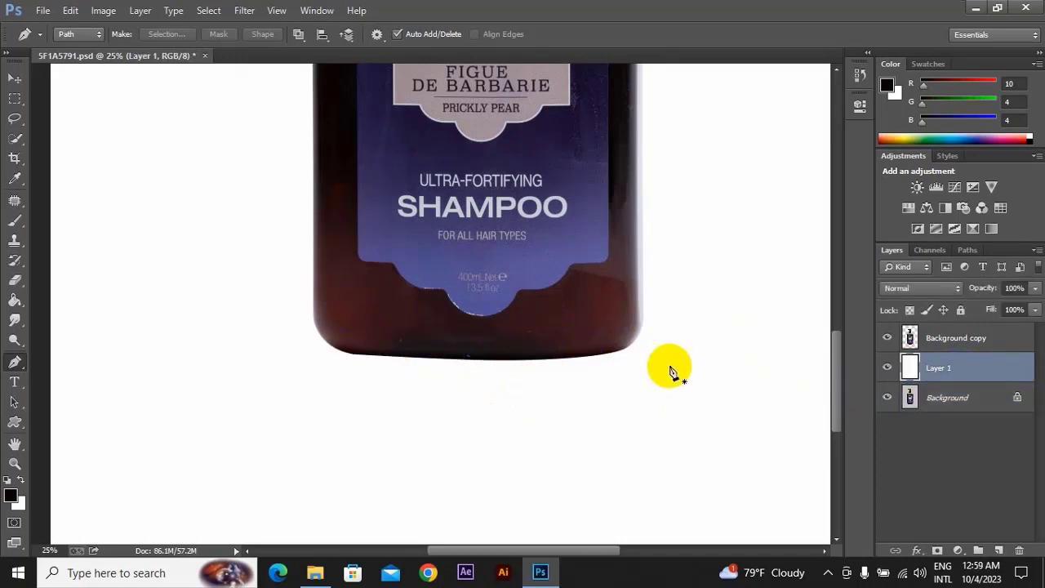
pyautogui.keyDown('alt'); pyautogui.scroll(-1, 669, 371); pyautogui.keyUp('alt')
pyautogui.keyDown('alt'); pyautogui.scroll(-1, 669, 371); pyautogui.keyUp('alt')
pyautogui.keyDown('alt'); pyautogui.scroll(-1, 670, 371); pyautogui.keyUp('alt')
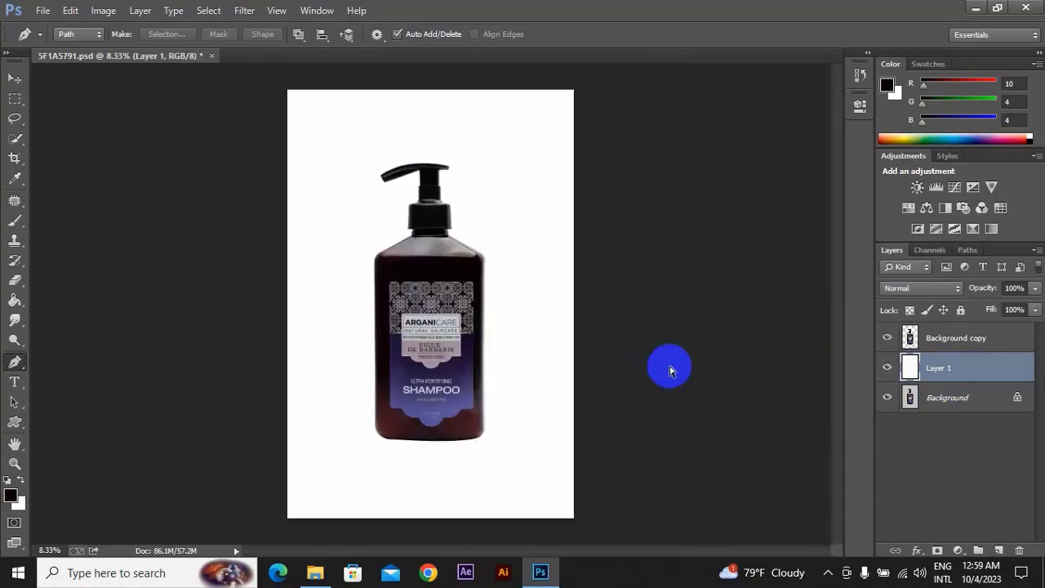
pyautogui.keyDown('alt'); pyautogui.scroll(1, 670, 371); pyautogui.keyUp('alt')
pyautogui.keyDown('alt'); pyautogui.scroll(1, 670, 372); pyautogui.keyUp('alt')
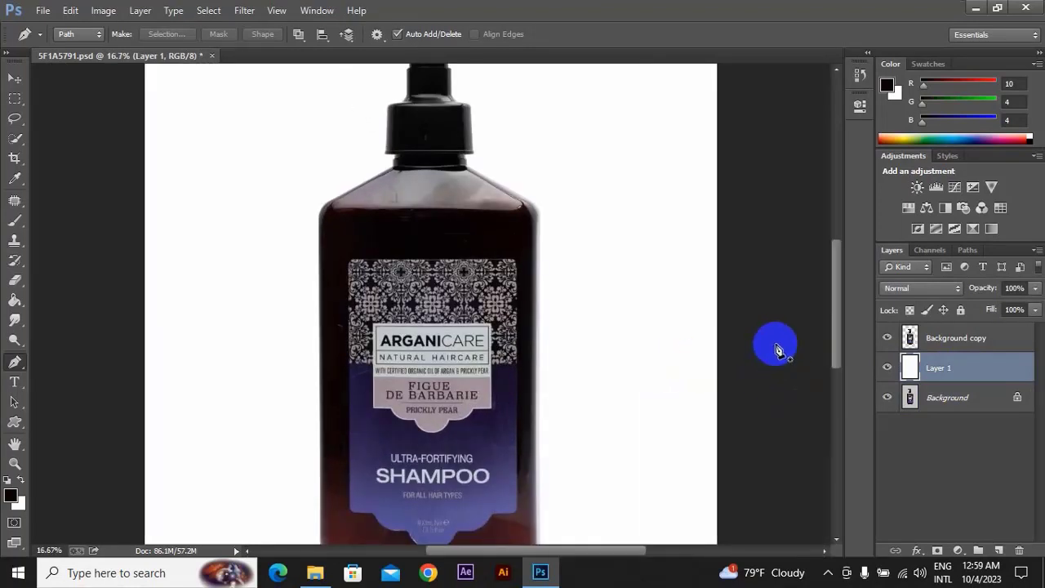
pyautogui.click(922, 400)
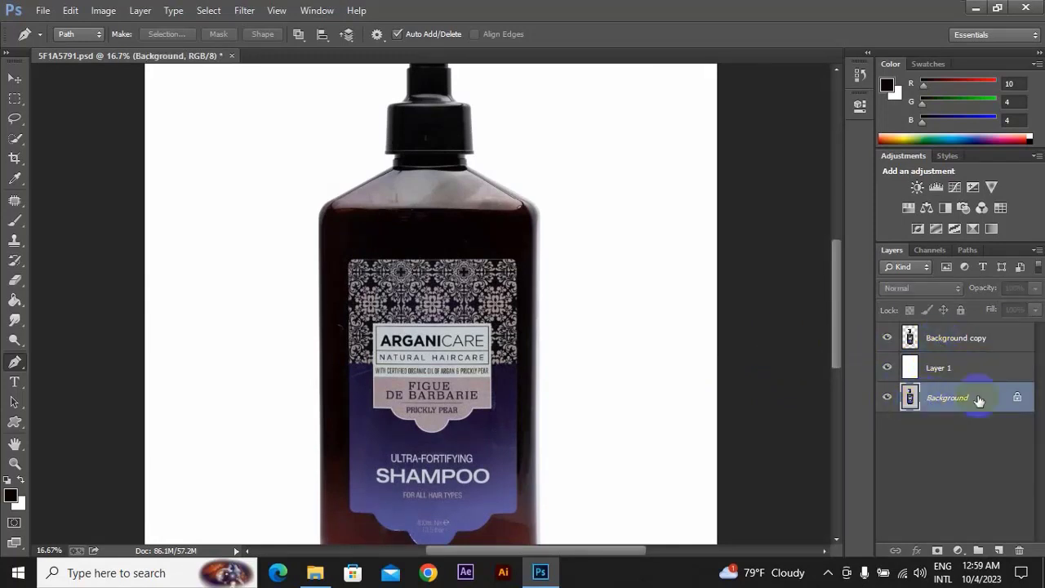
pyautogui.click(887, 369)
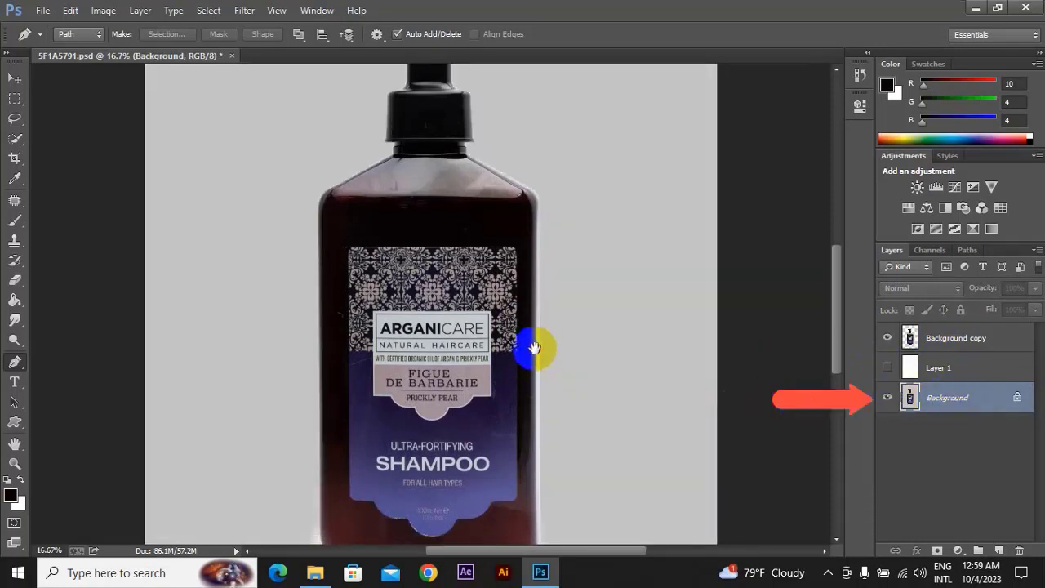
pyautogui.moveTo(541, 367)
pyautogui.mouseDown()
pyautogui.moveTo(550, 413)
pyautogui.moveTo(550, 372)
pyautogui.mouseUp()
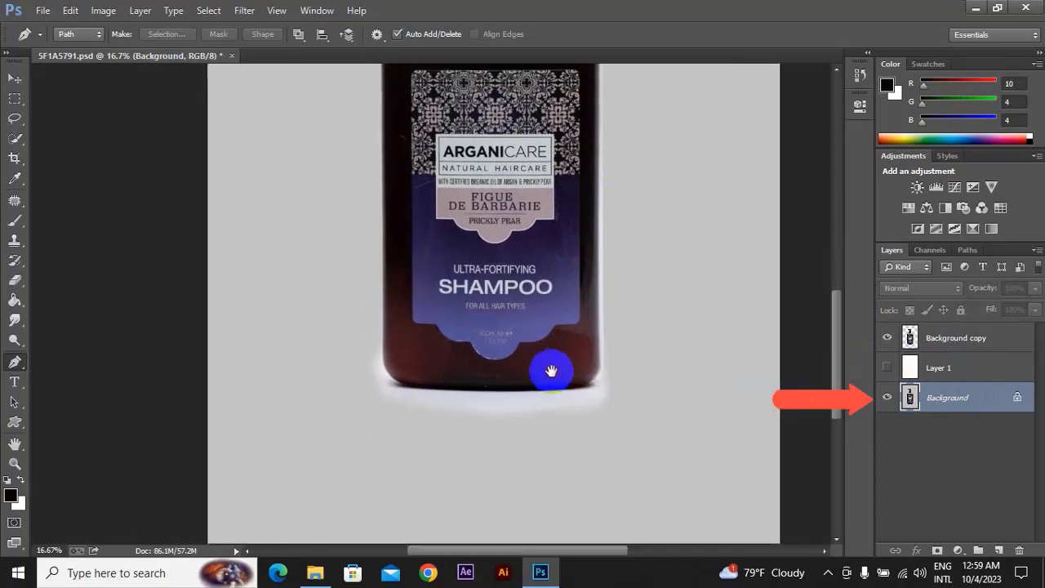
pyautogui.hotkey('ctrl', '+')
pyautogui.hotkey('ctrl', '+')
pyautogui.hotkey('ctrl', '+')
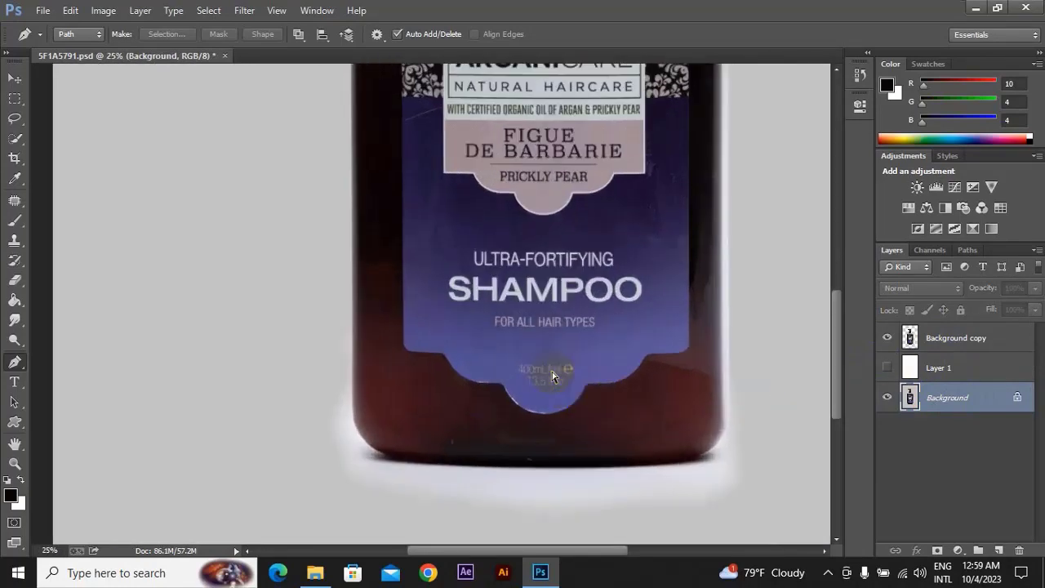
pyautogui.moveTo(566, 394)
pyautogui.mouseDown()
pyautogui.moveTo(455, 366)
pyautogui.moveTo(351, 392)
pyautogui.mouseUp()
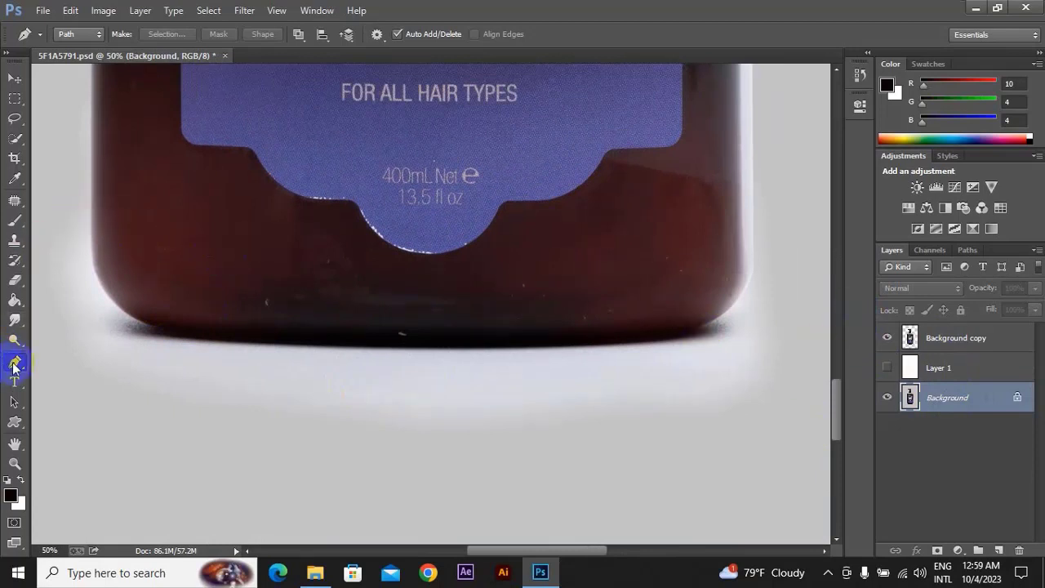
# Step: Trace a closed elliptical Pen Tool path around the bottle's base and soft shadow
pyautogui.rightClick(16, 362)
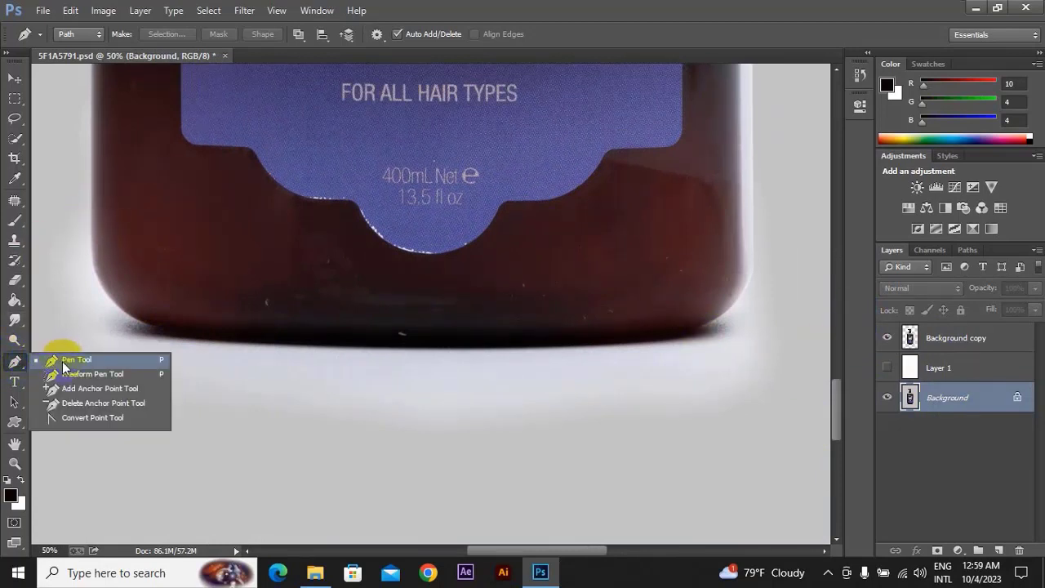
pyautogui.click(62, 361)
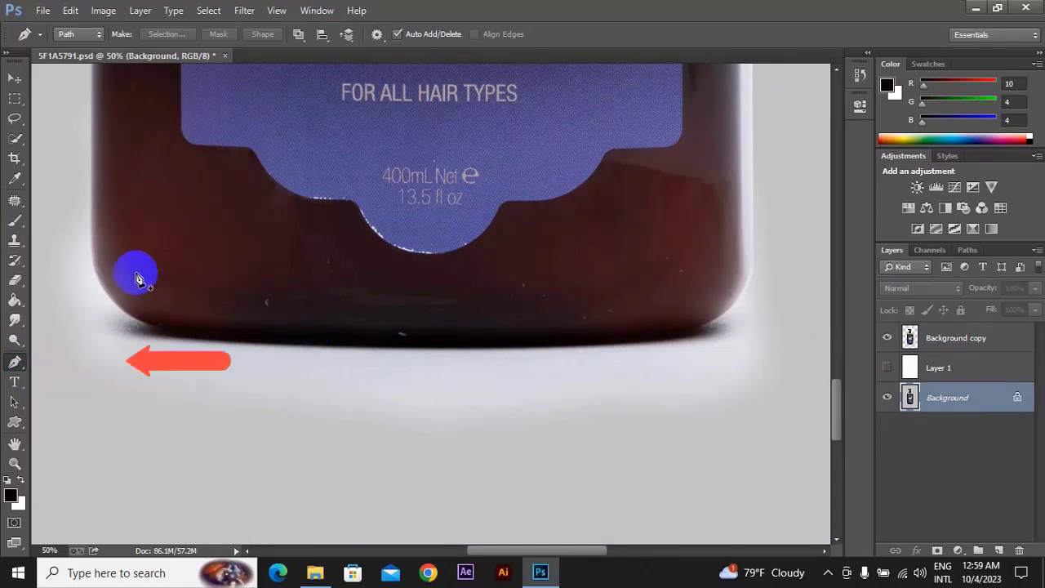
pyautogui.click(104, 277)
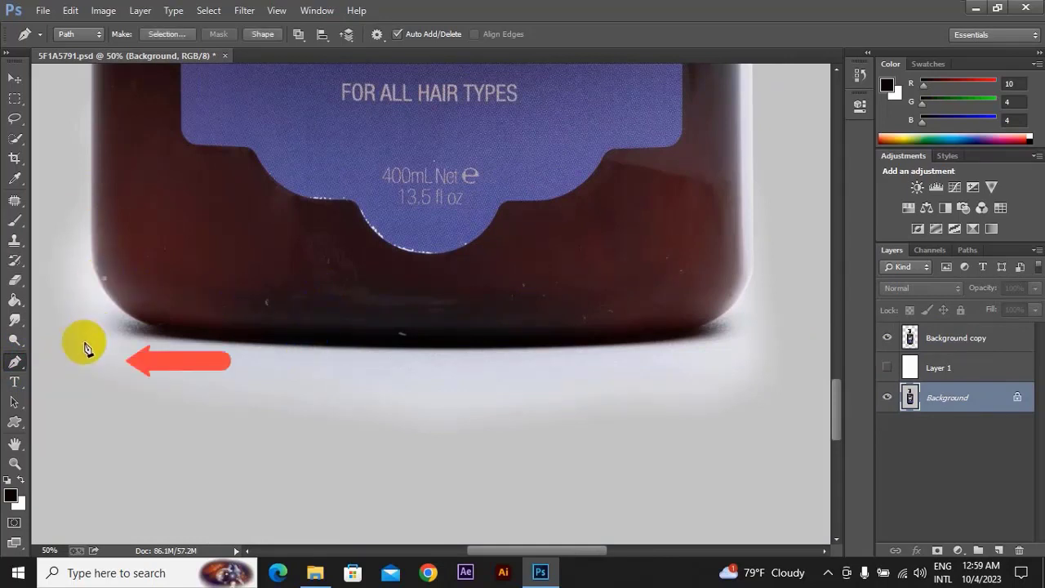
pyautogui.moveTo(85, 343); pyautogui.dragTo(102, 375)
pyautogui.moveTo(187, 387); pyautogui.dragTo(212, 397)
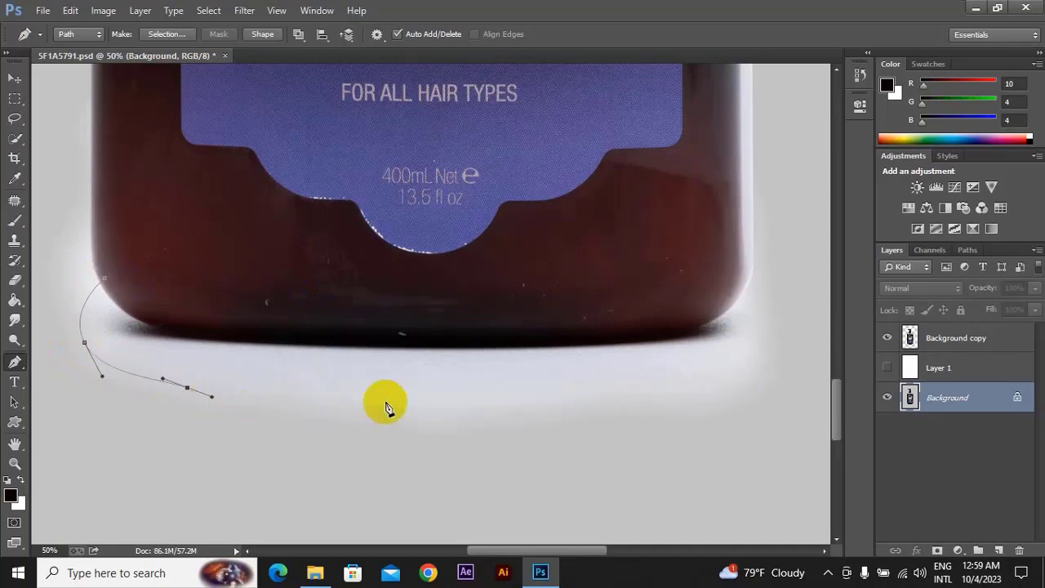
pyautogui.moveTo(448, 406); pyautogui.dragTo(488, 406)
pyautogui.moveTo(702, 378); pyautogui.dragTo(777, 349)
pyautogui.moveTo(747, 268); pyautogui.dragTo(703, 244)
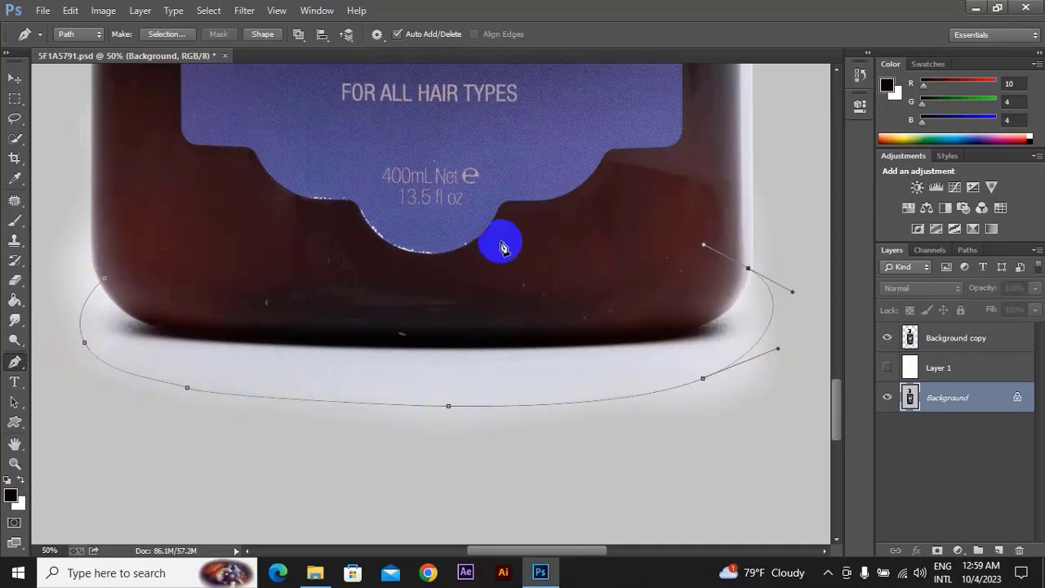
pyautogui.moveTo(456, 242); pyautogui.dragTo(146, 259)
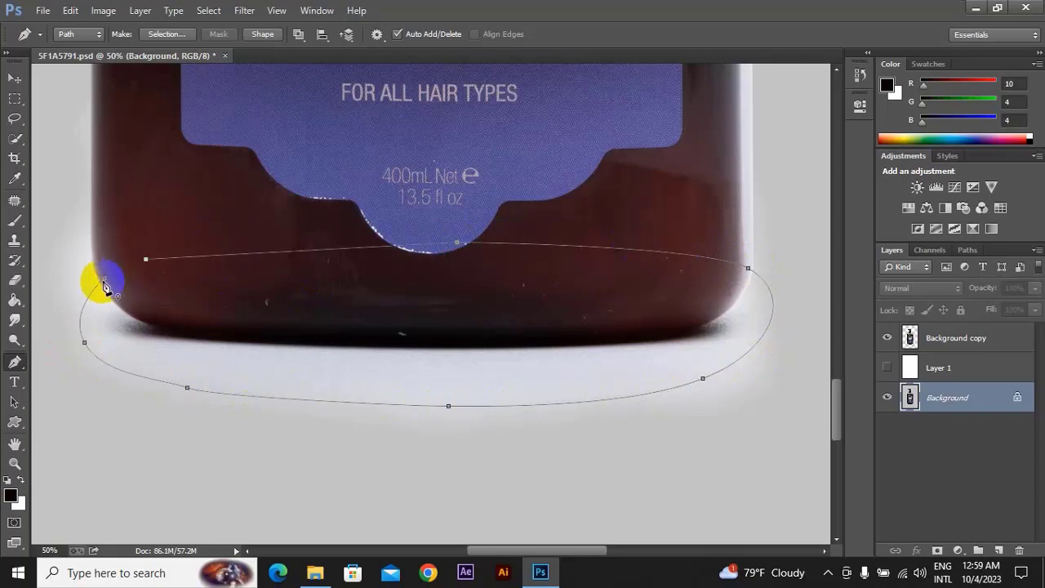
pyautogui.moveTo(84, 342); pyautogui.dragTo(102, 376)
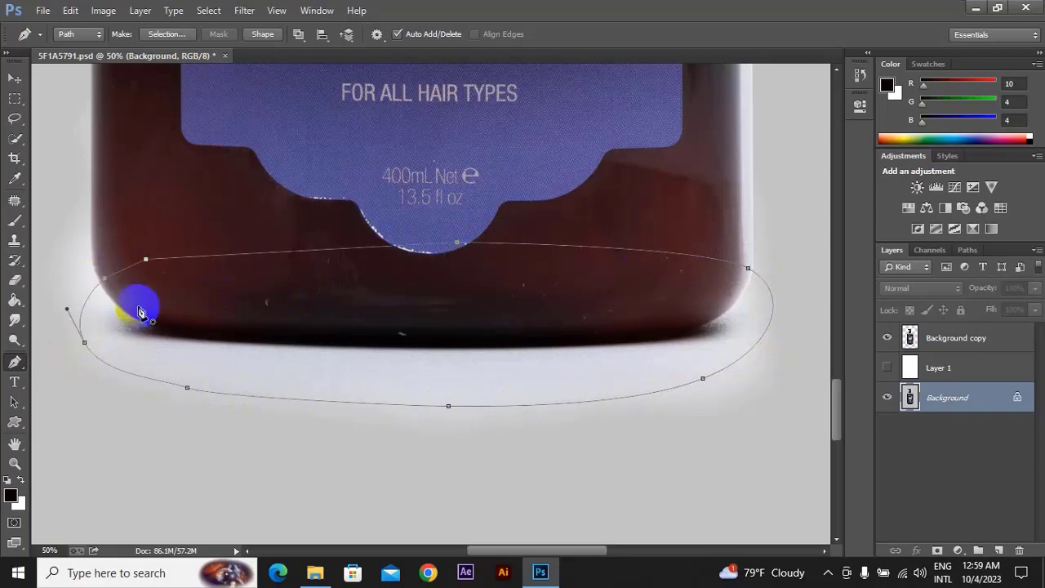
# Step: Click through Layer 1 and Background copy, ending with the Background layer active
pyautogui.click(935, 367)
pyautogui.click(932, 337)
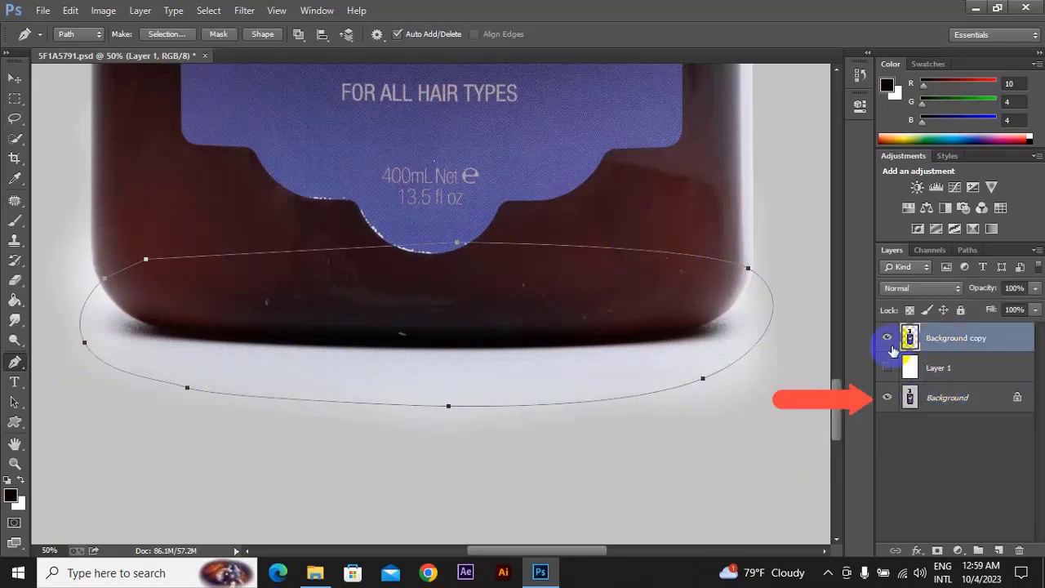
pyautogui.click(939, 399)
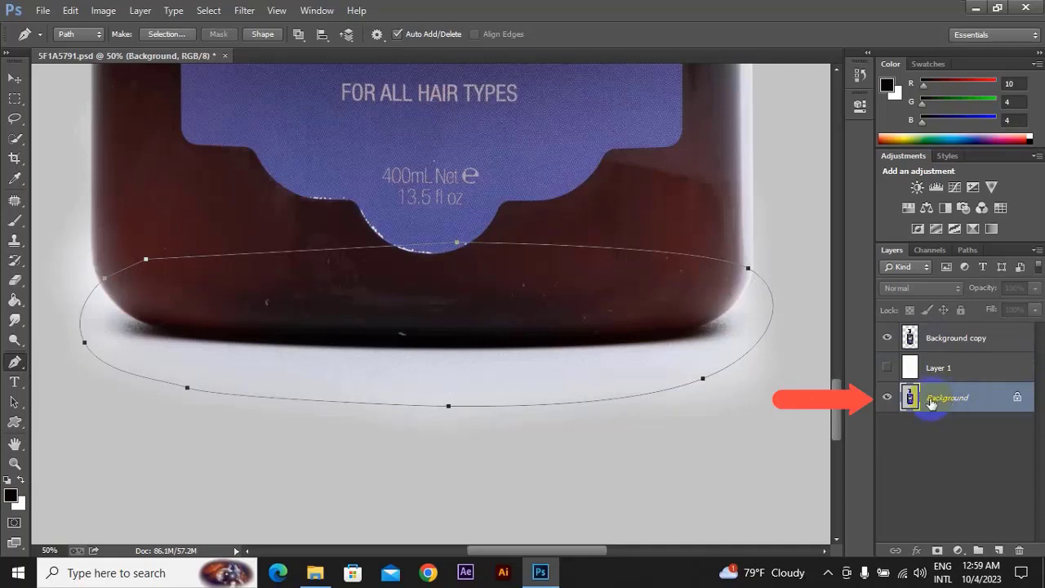
# Step: Convert the path into a new selection with Feather Radius 0 and fit the image on screen
pyautogui.rightClick(541, 324)
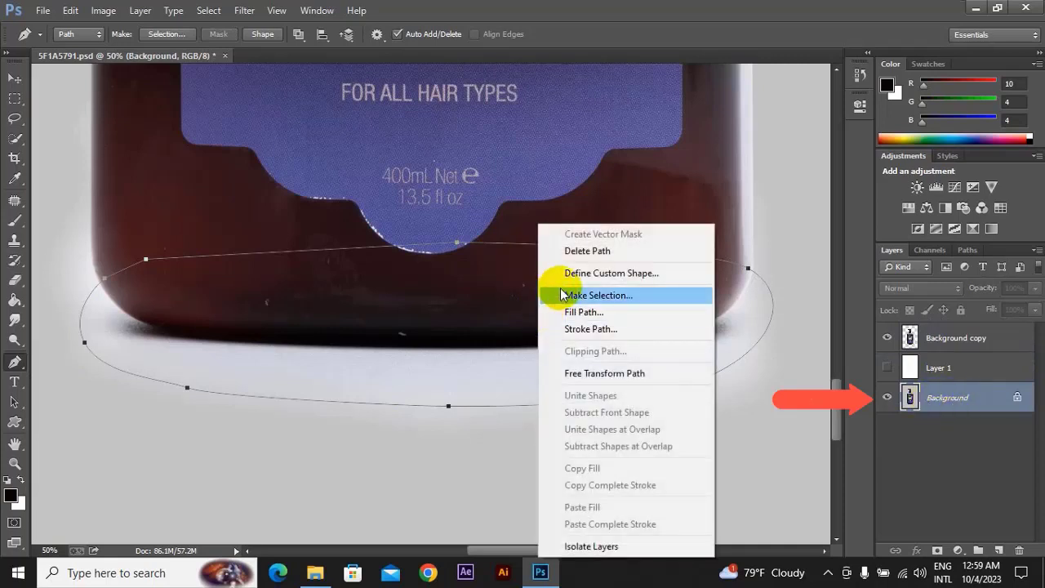
pyautogui.click(564, 296)
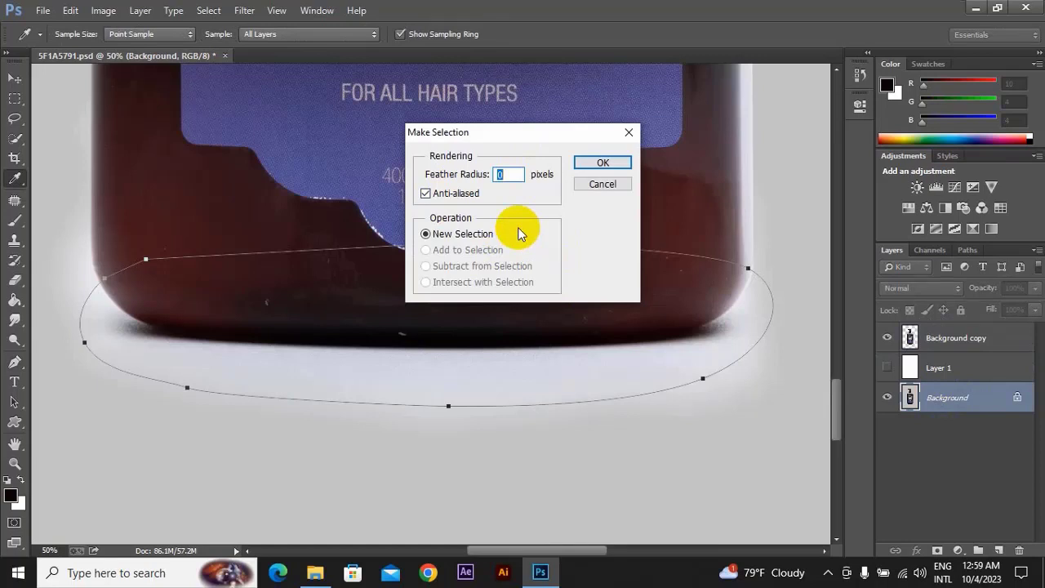
pyautogui.click(602, 163)
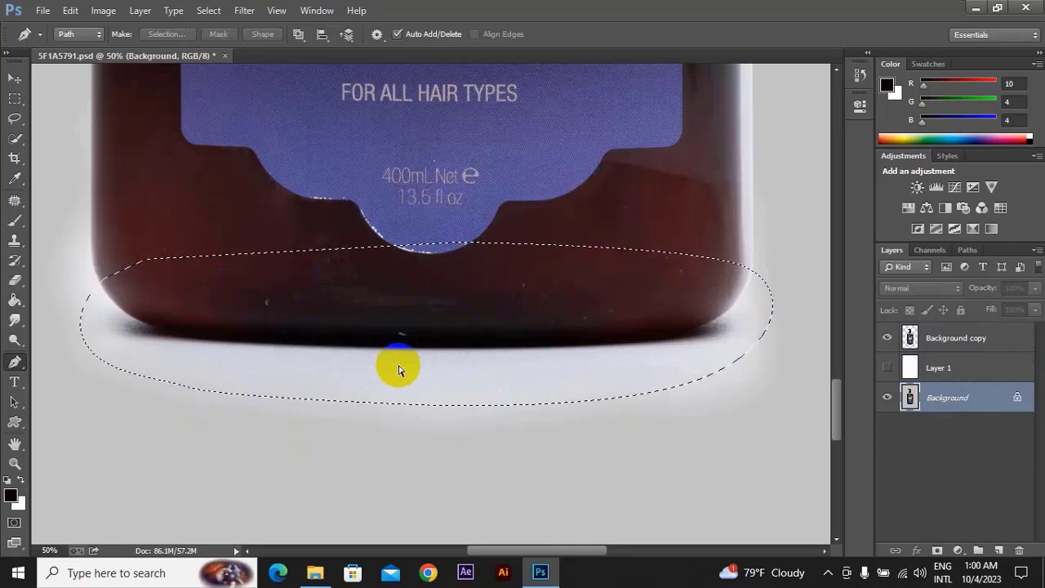
pyautogui.hotkey('ctrl', '0')
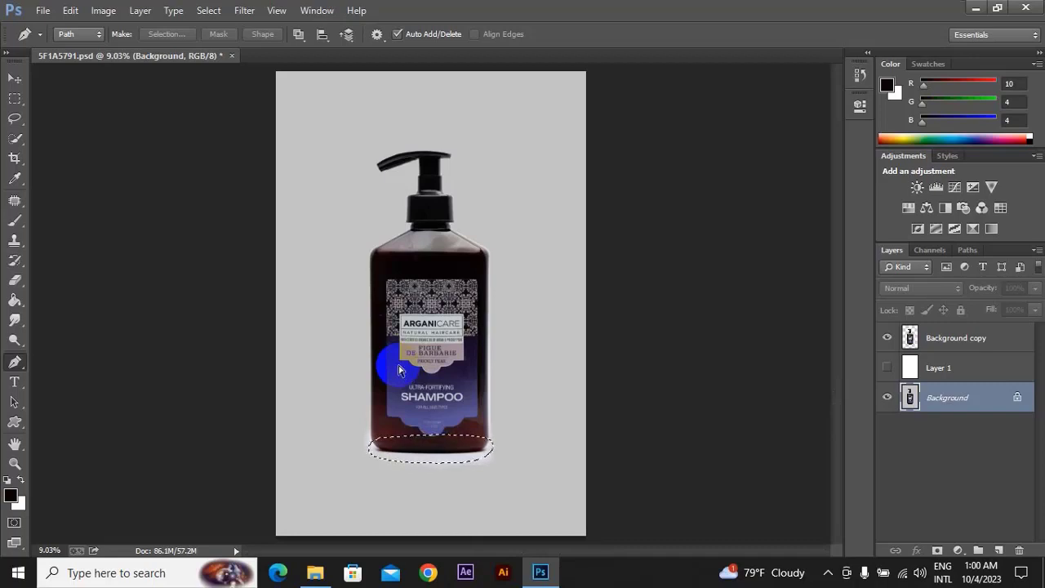
# Step: Click near the bottle's base, then press Ctrl+J to copy the selection
pyautogui.click(417, 462)
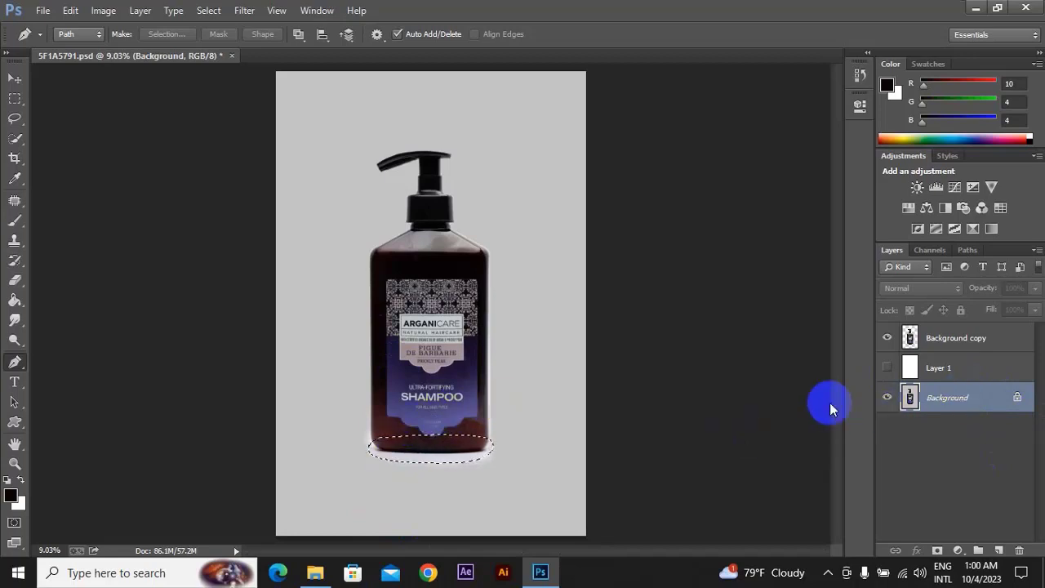
pyautogui.click(419, 434)
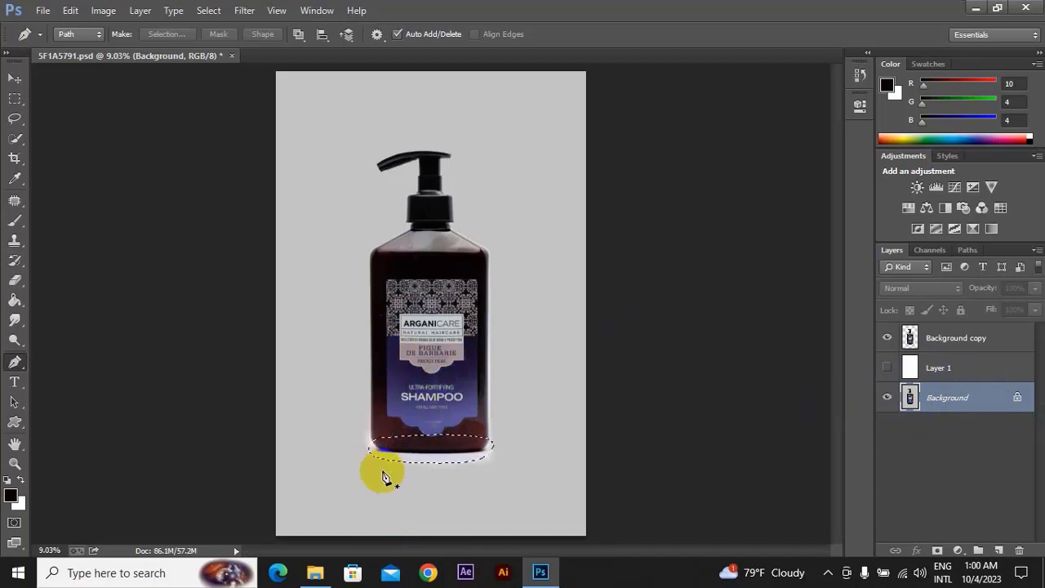
pyautogui.click(399, 449)
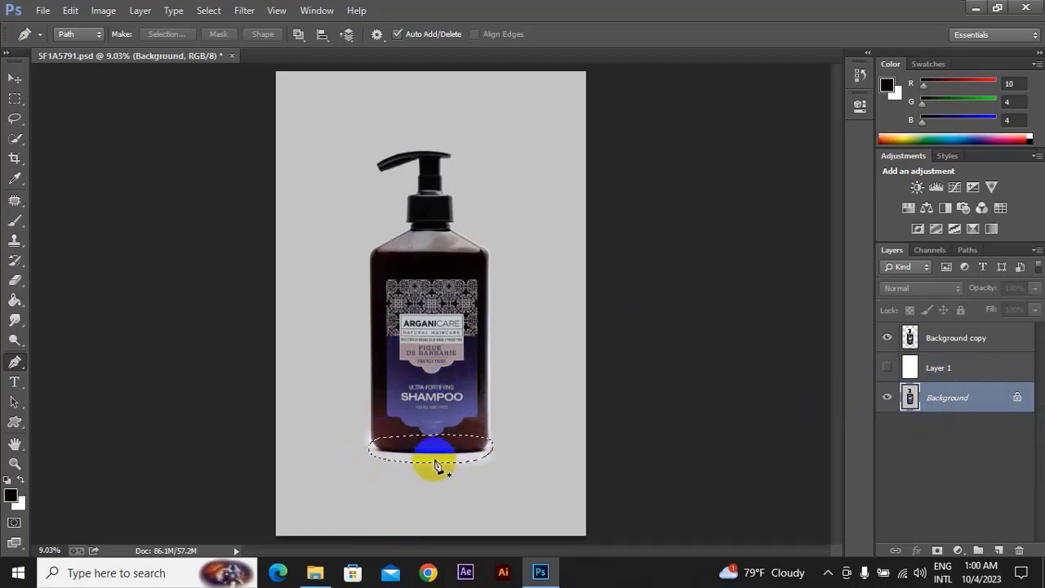
pyautogui.hotkey('ctrl', 'j')
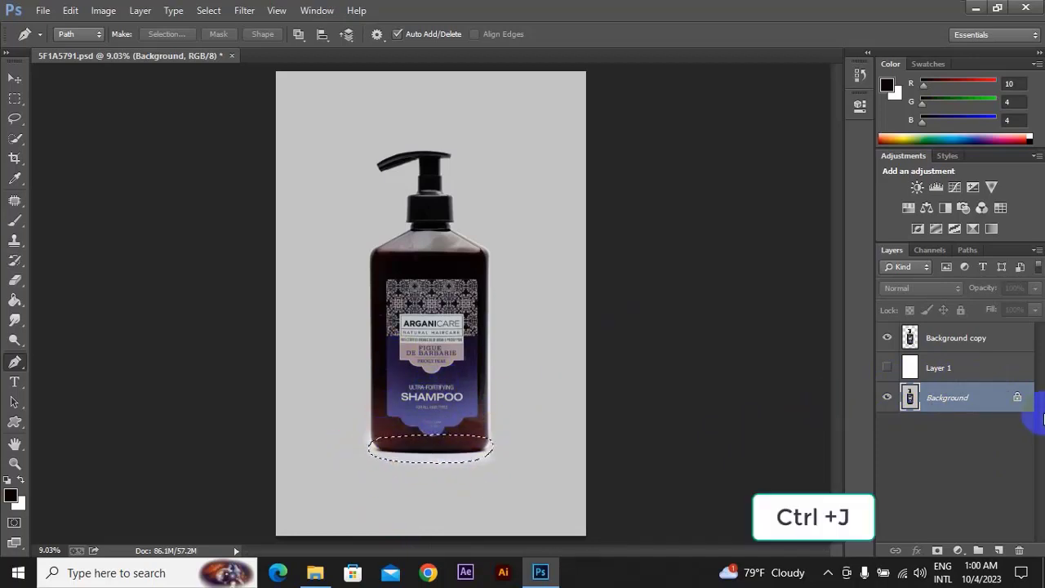
# Step: Create Layer 2 from the selection and hide Background and Background copy to inspect it
pyautogui.hotkey('ctrl', 'j')
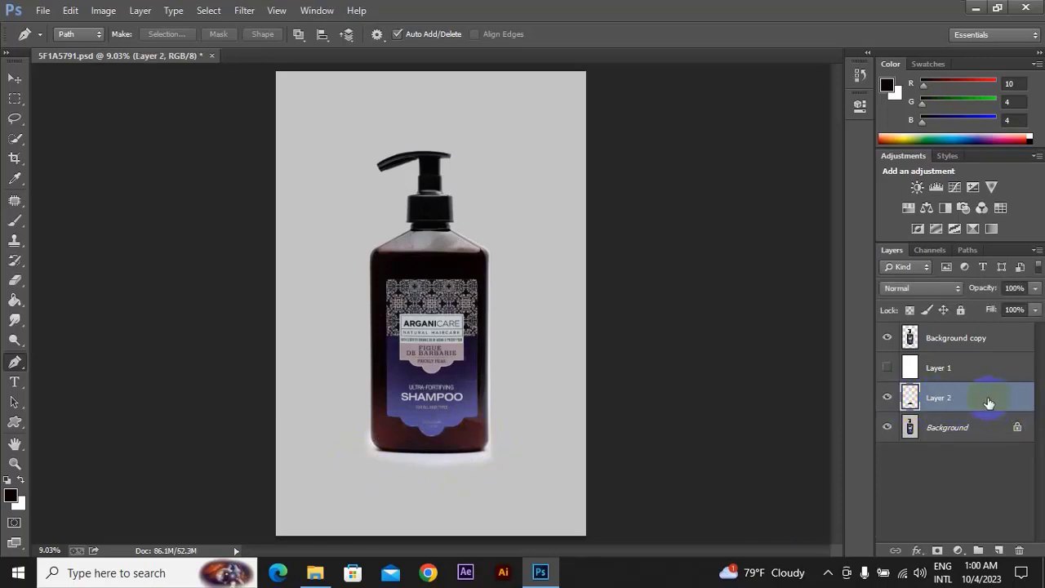
pyautogui.click(888, 426)
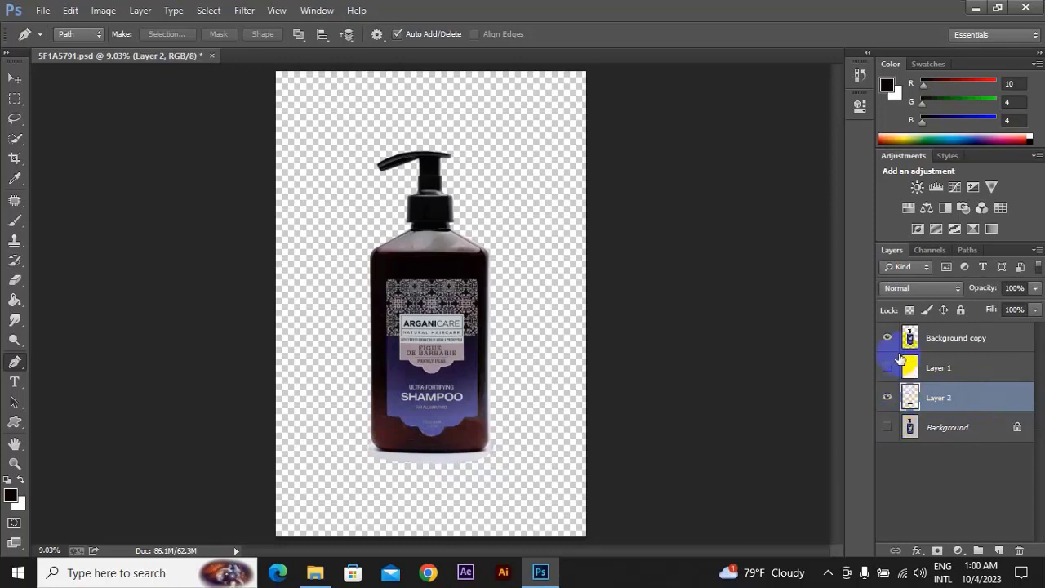
pyautogui.click(888, 337)
pyautogui.click(416, 455)
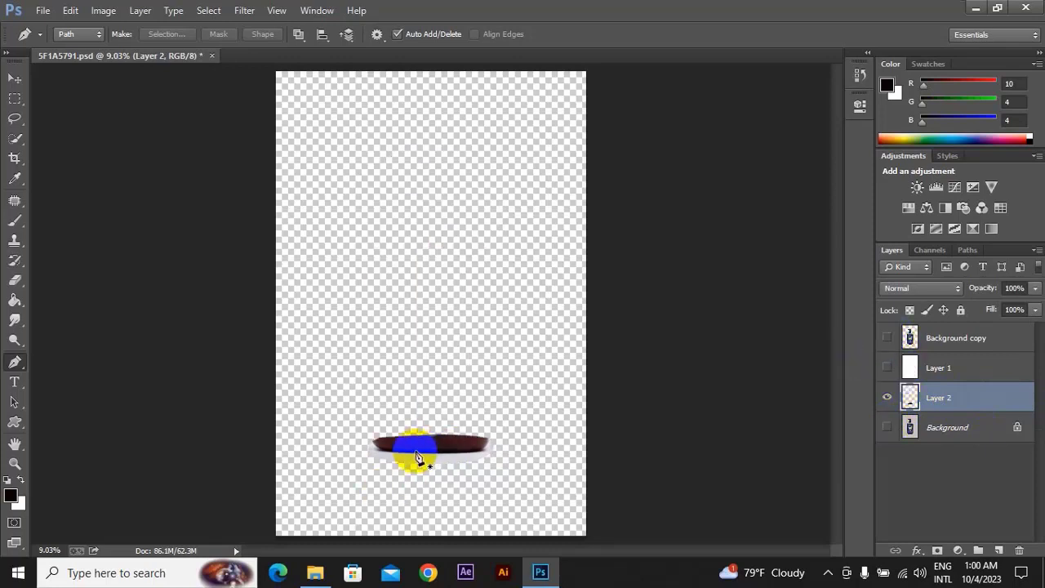
# Step: Show Layer 1 and Background copy again and hide the original Background layer
pyautogui.click(891, 366)
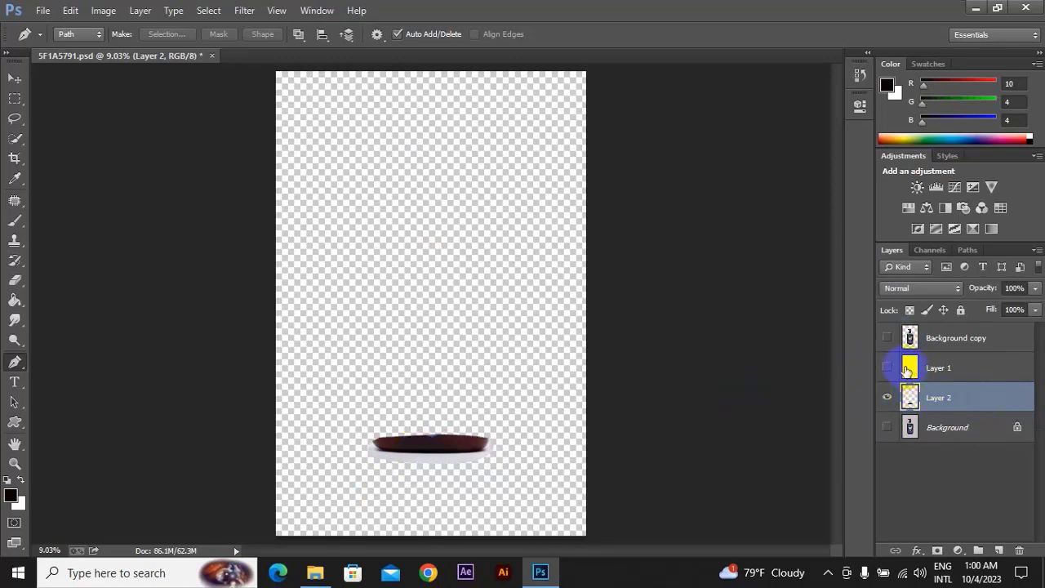
pyautogui.click(888, 367)
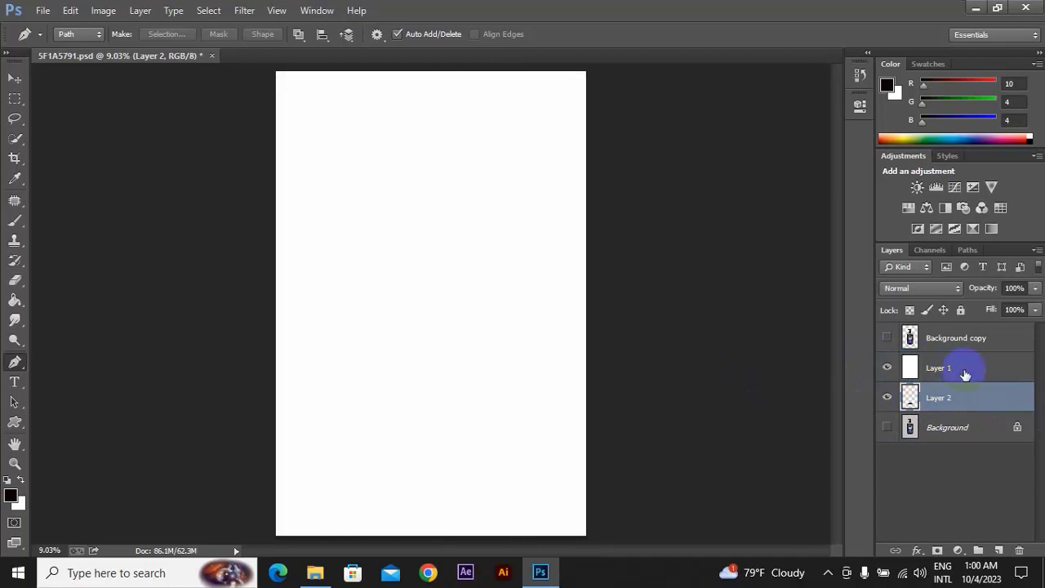
pyautogui.click(888, 339)
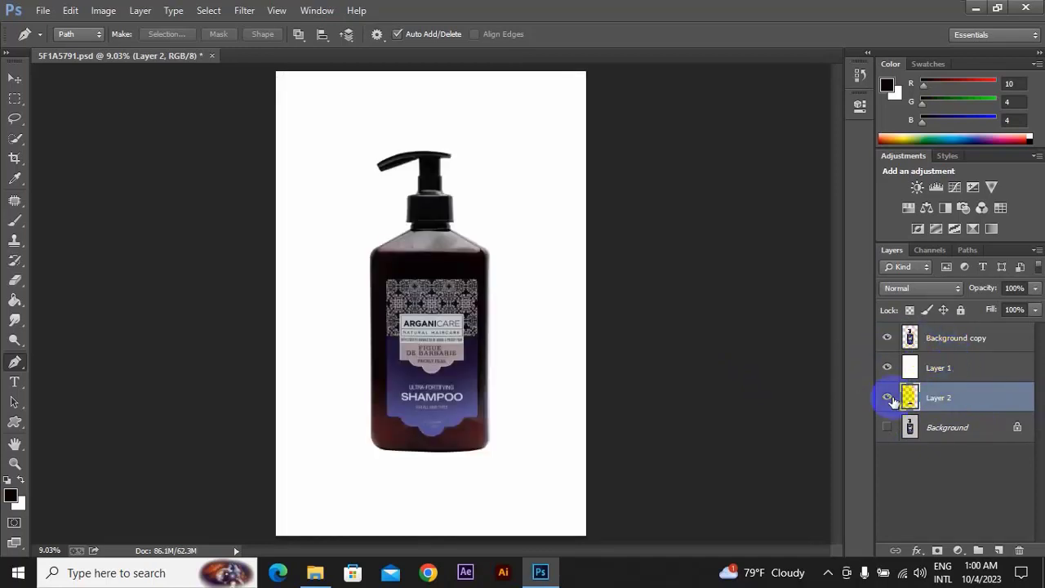
pyautogui.click(957, 403)
pyautogui.click(902, 400)
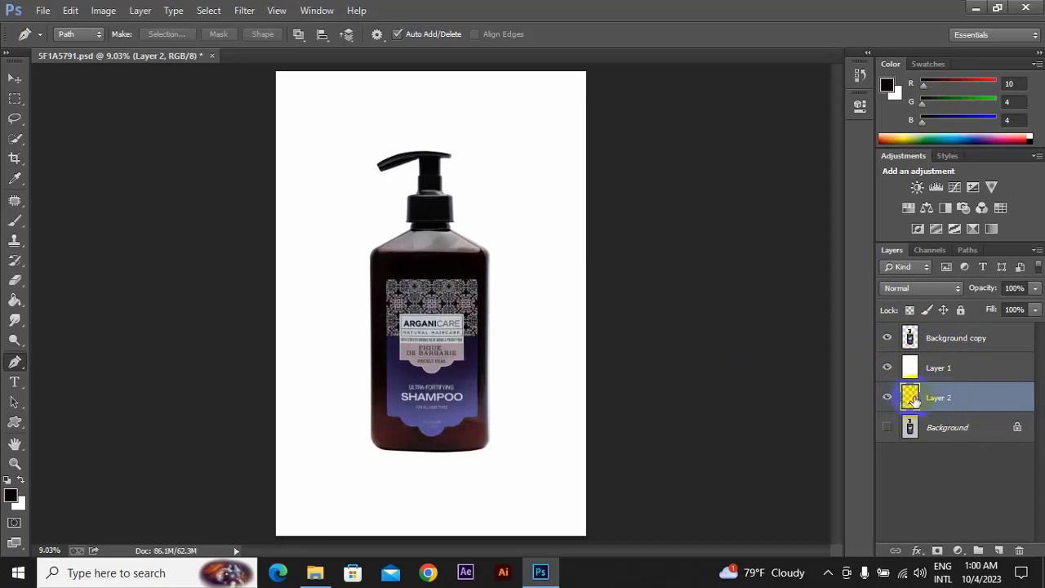
pyautogui.click(887, 427)
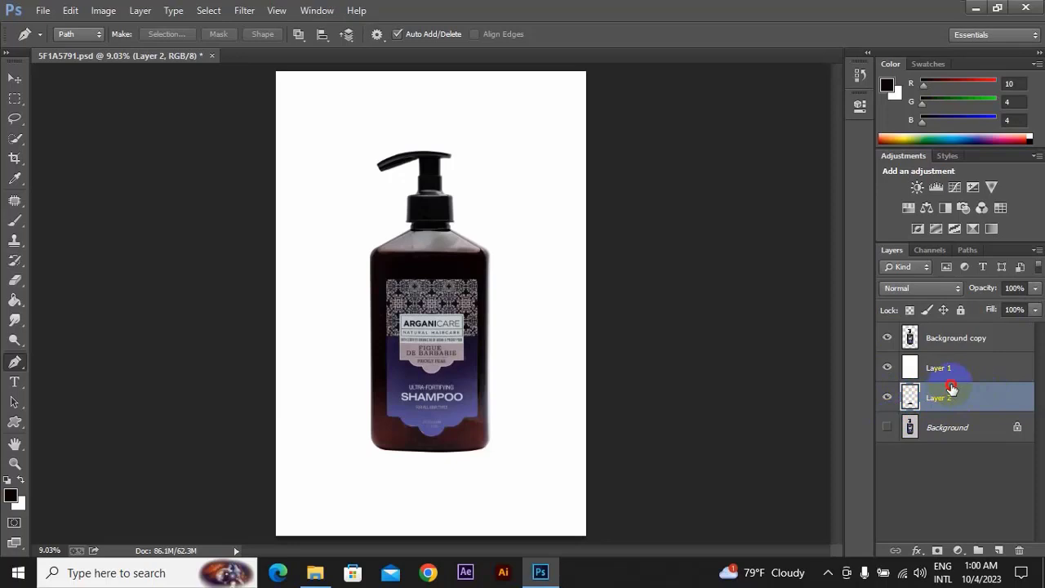
# Step: Move Layer 2 above the white Layer 1 in the layer stack, after one false placement
pyautogui.moveTo(951, 390); pyautogui.dragTo(951, 359)
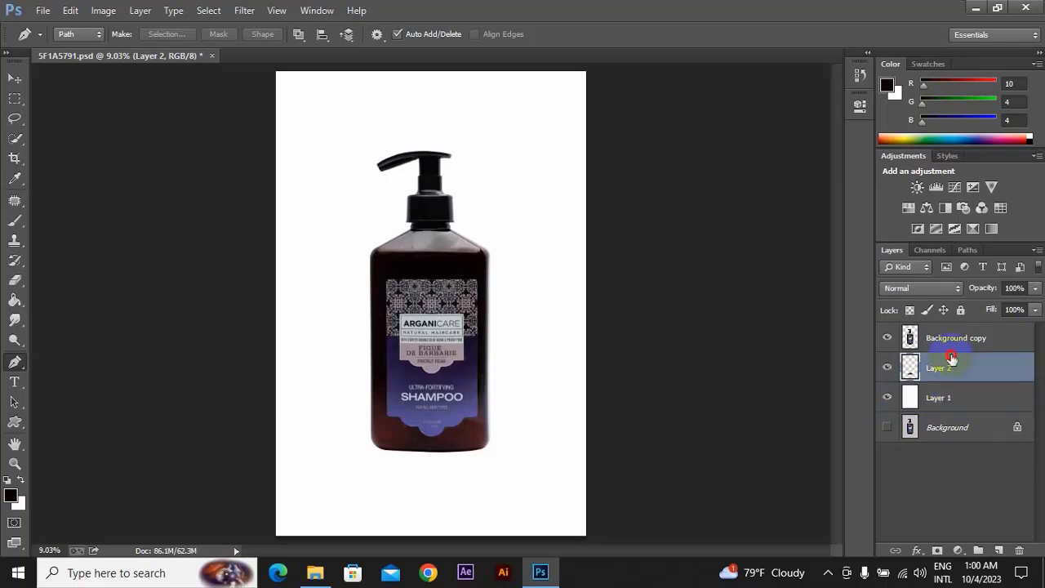
pyautogui.moveTo(950, 357)
pyautogui.mouseDown()
pyautogui.moveTo(948, 399)
pyautogui.moveTo(945, 364)
pyautogui.mouseUp()
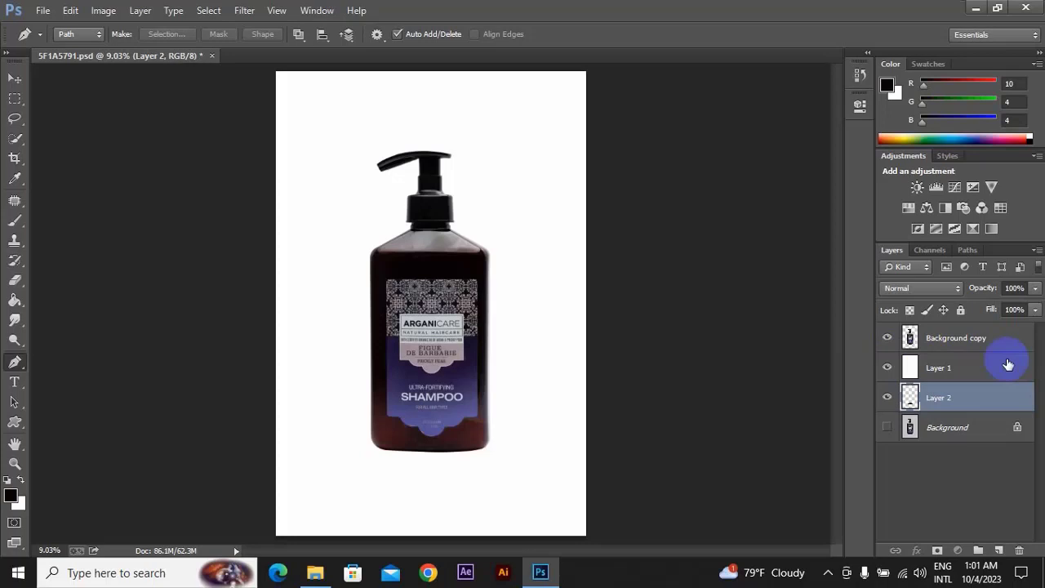
pyautogui.moveTo(947, 396); pyautogui.dragTo(947, 363)
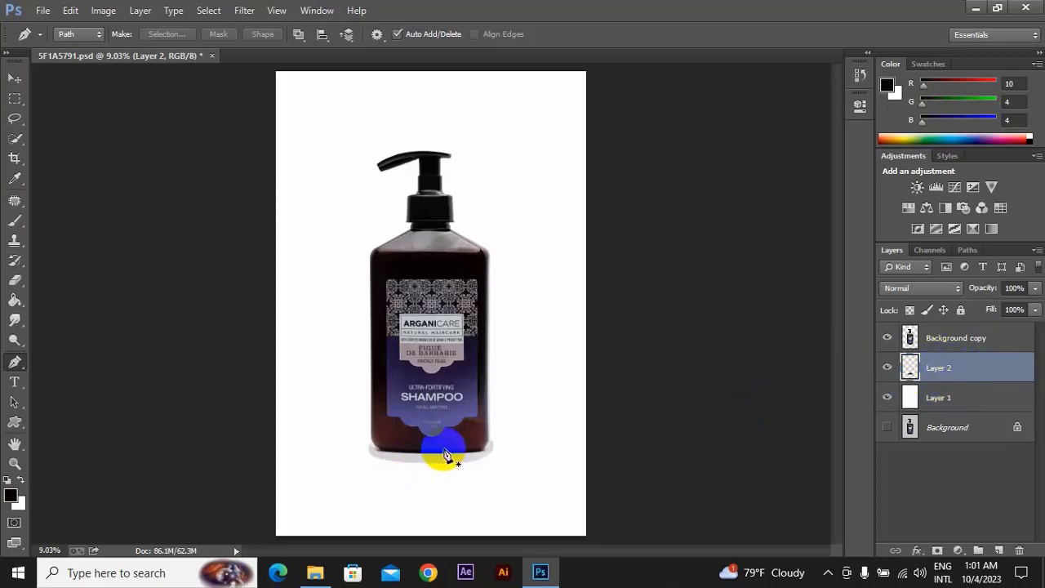
pyautogui.hotkey('ctrl', '+')
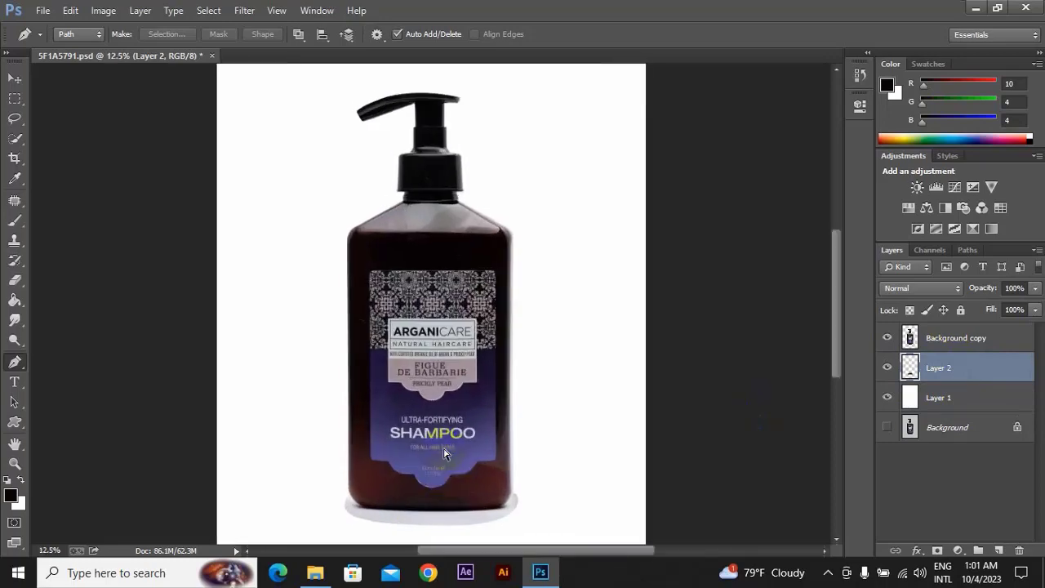
pyautogui.hotkey('ctrl', '+')
pyautogui.hotkey('ctrl', '+')
pyautogui.scroll(-5, 452, 427)
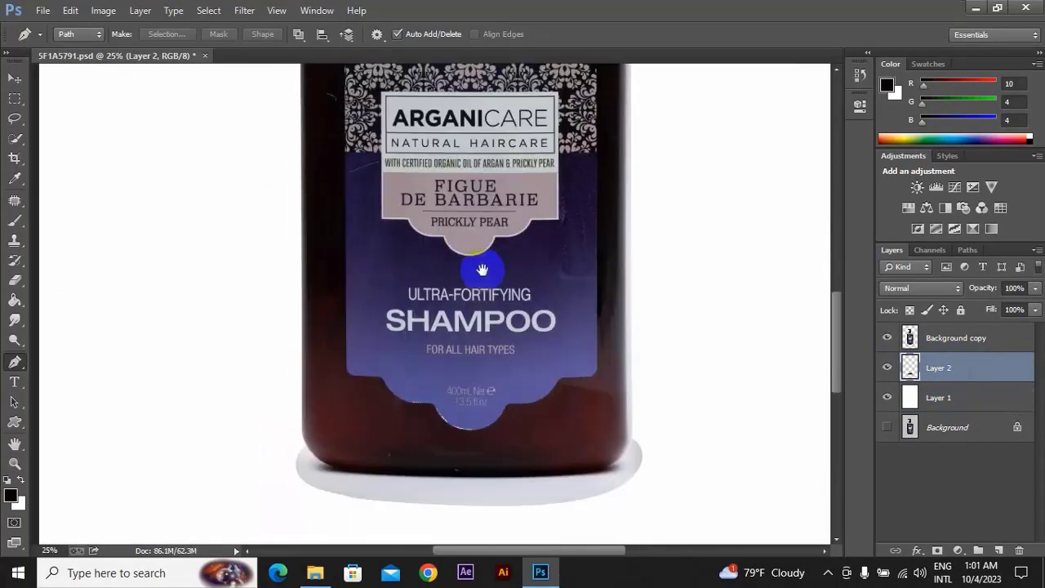
pyautogui.scroll(-3, 478, 292)
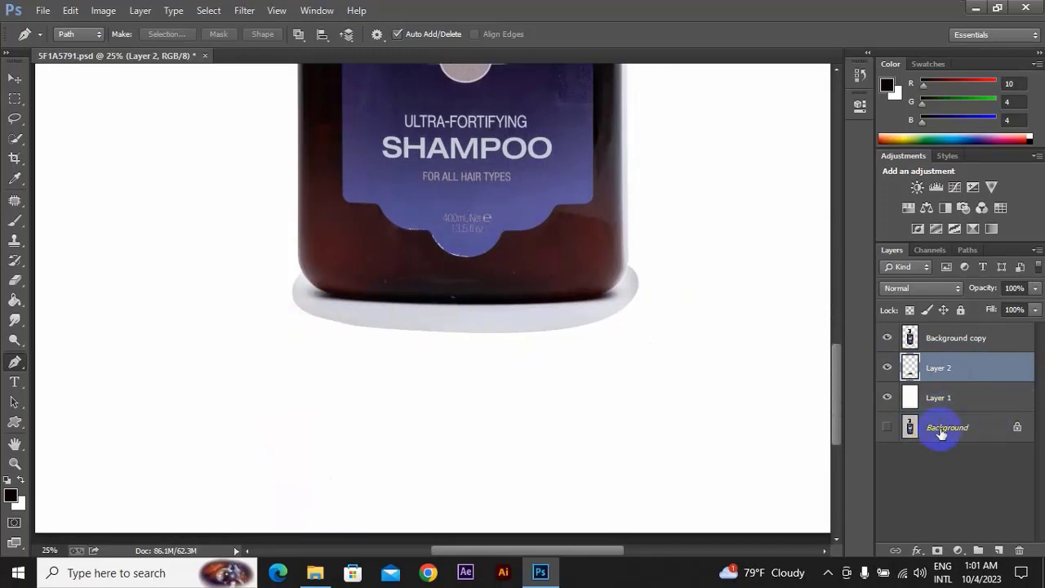
pyautogui.moveTo(456, 308); pyautogui.dragTo(311, 282)
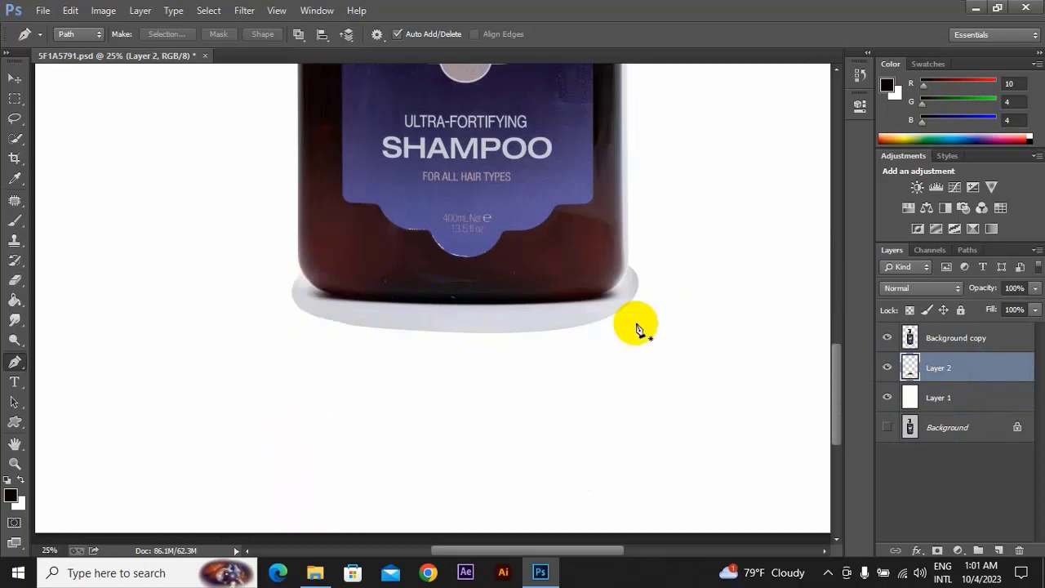
pyautogui.moveTo(391, 228); pyautogui.dragTo(553, 277)
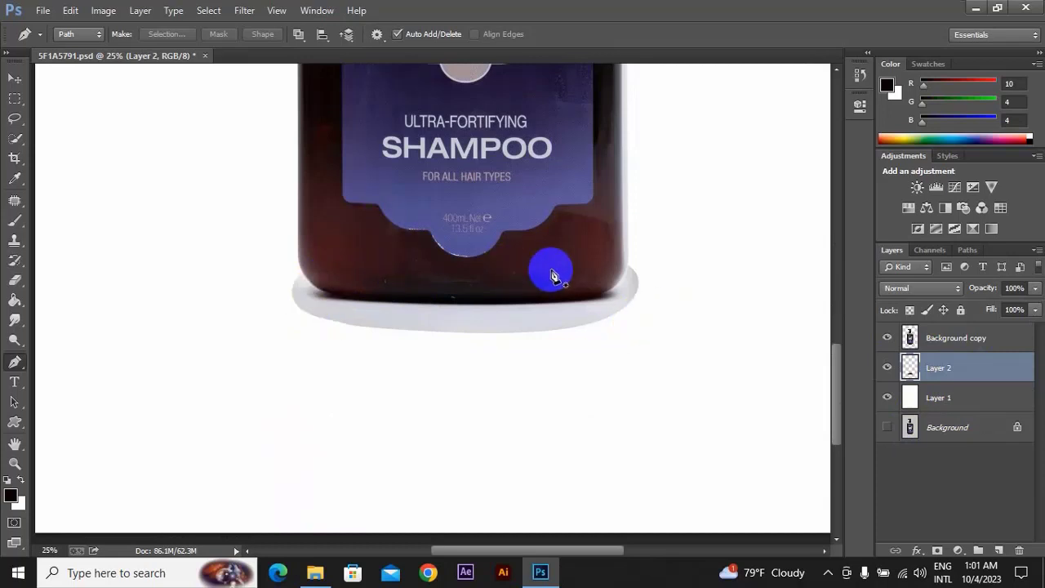
pyautogui.moveTo(552, 277); pyautogui.dragTo(333, 280)
pyautogui.click(408, 302)
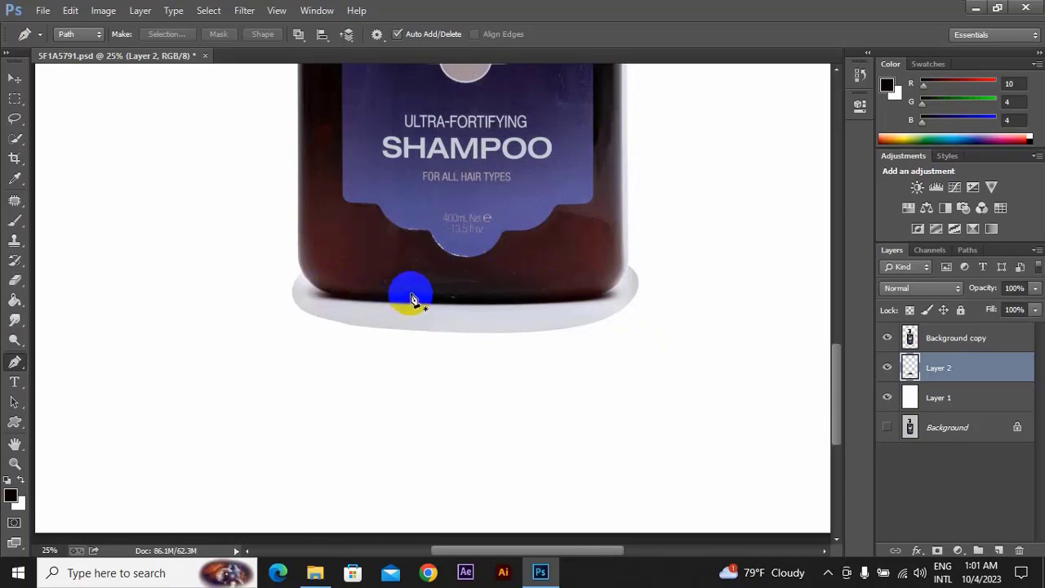
pyautogui.moveTo(413, 299); pyautogui.dragTo(415, 266)
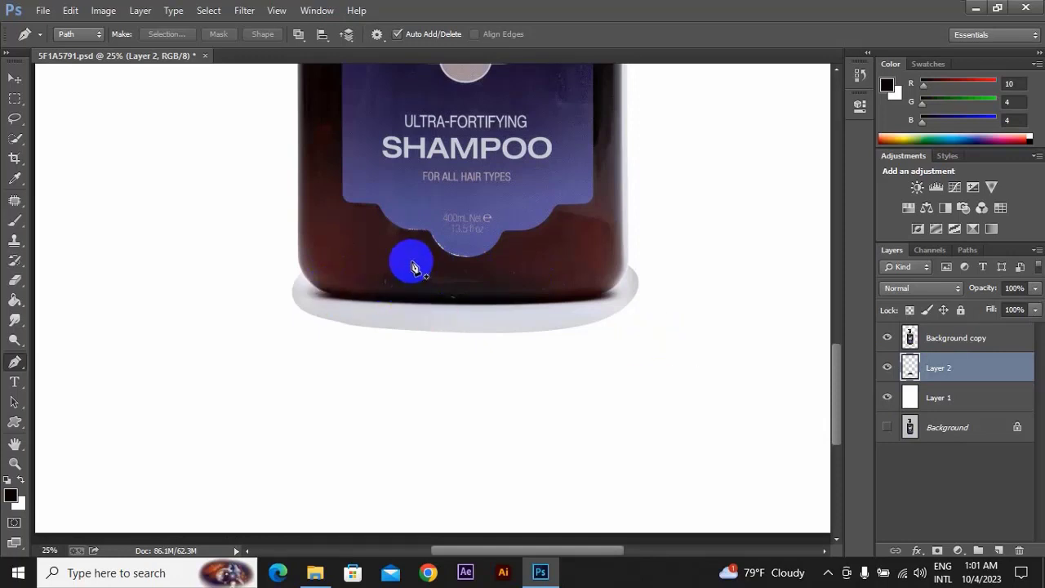
# Step: Set the foreground colour to black (000000) in the Color Picker
pyautogui.click(13, 497)
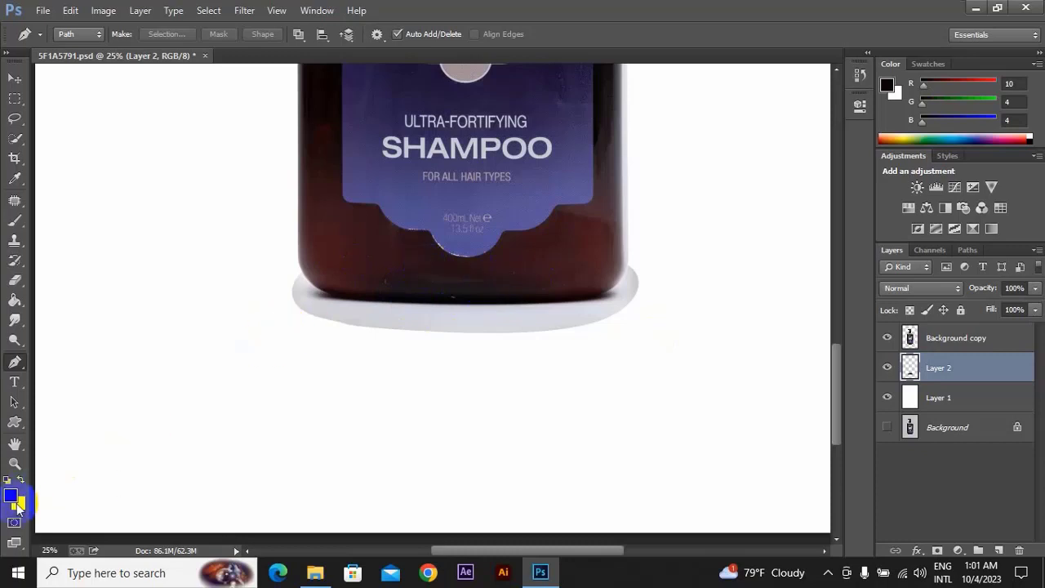
pyautogui.click(12, 498)
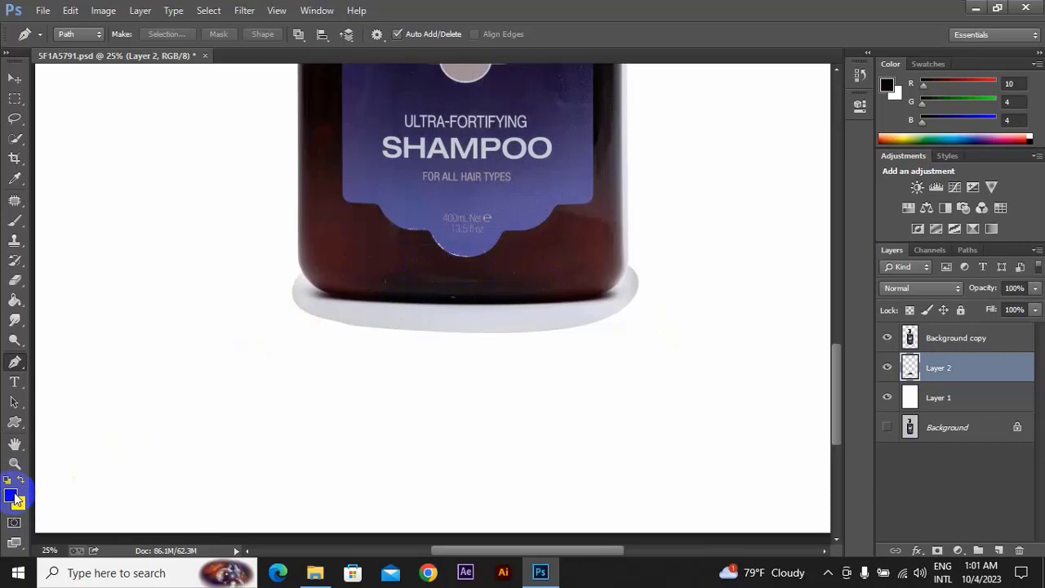
pyautogui.click(16, 495)
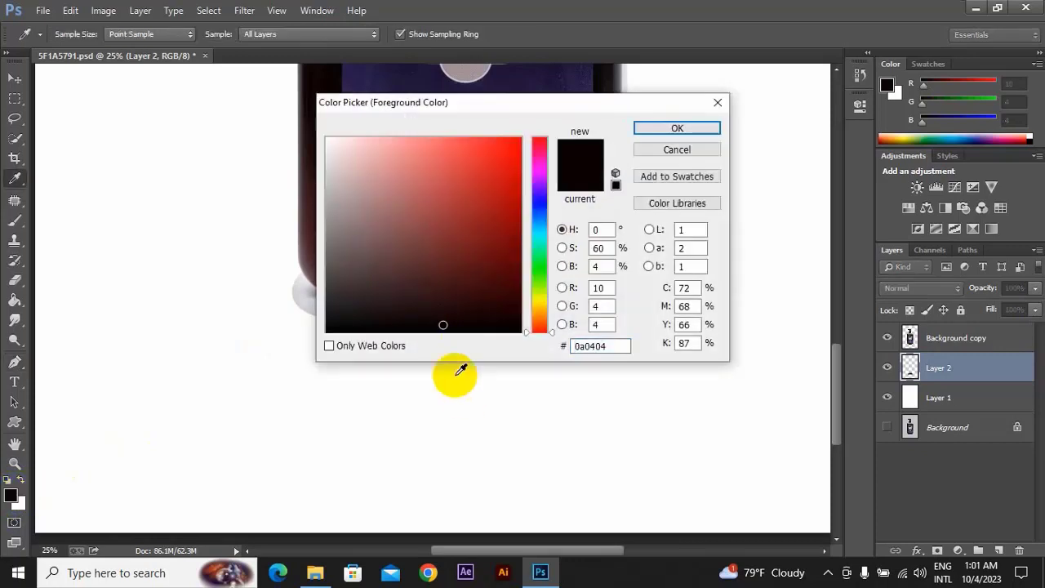
pyautogui.click(367, 329)
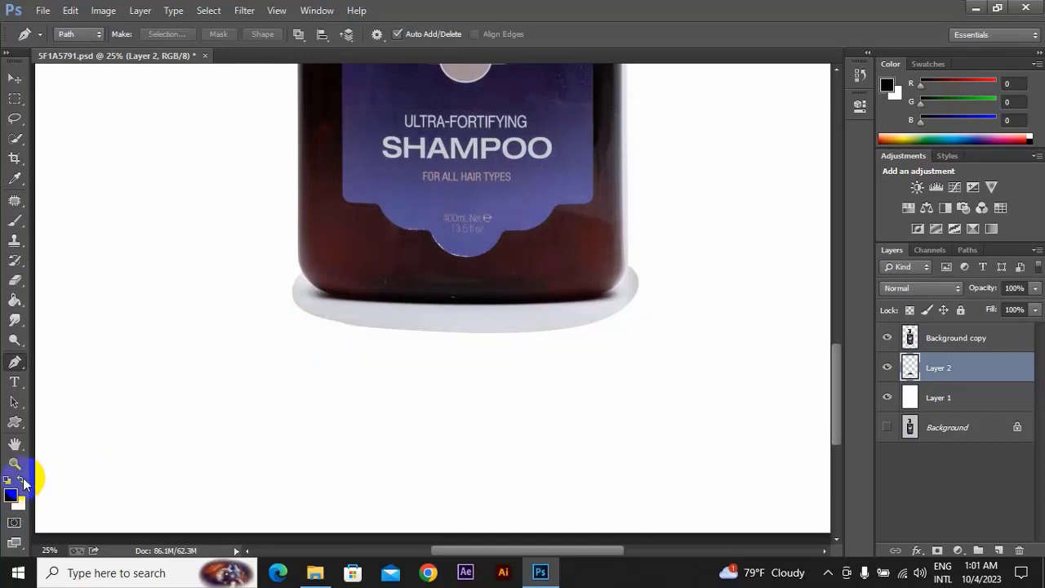
# Step: Swap colours so white is foreground and black is background, then fit the bottle on screen
pyautogui.click(22, 480)
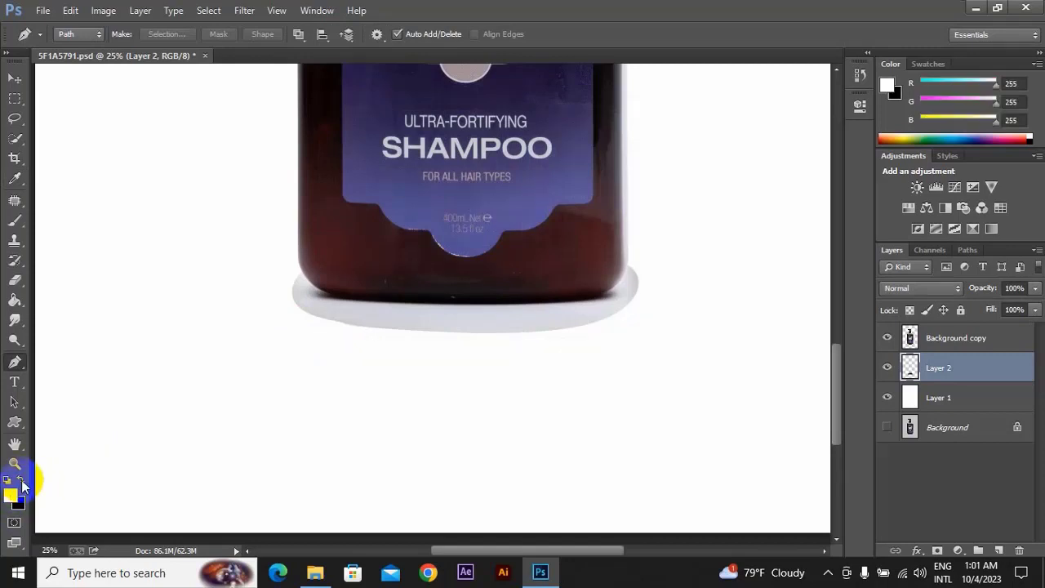
pyautogui.click(22, 482)
pyautogui.click(22, 482)
pyautogui.click(22, 482)
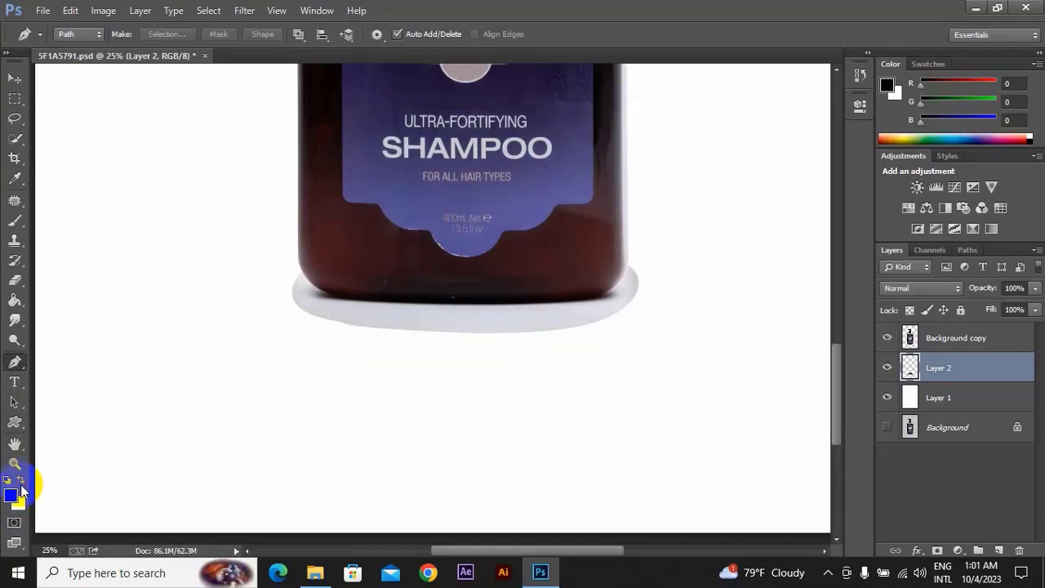
pyautogui.click(22, 482)
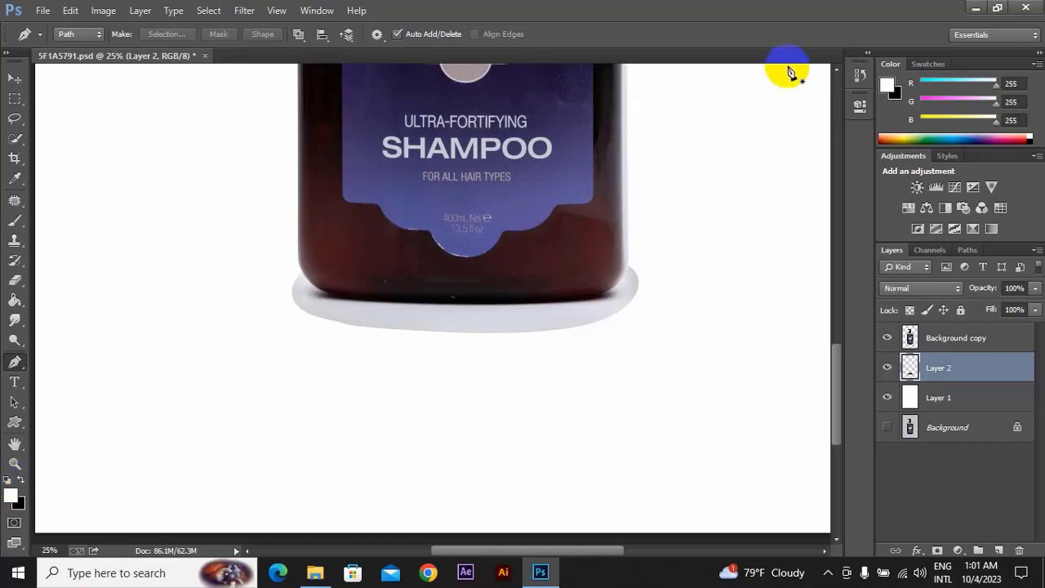
pyautogui.click(22, 481)
pyautogui.click(22, 481)
pyautogui.click(22, 481)
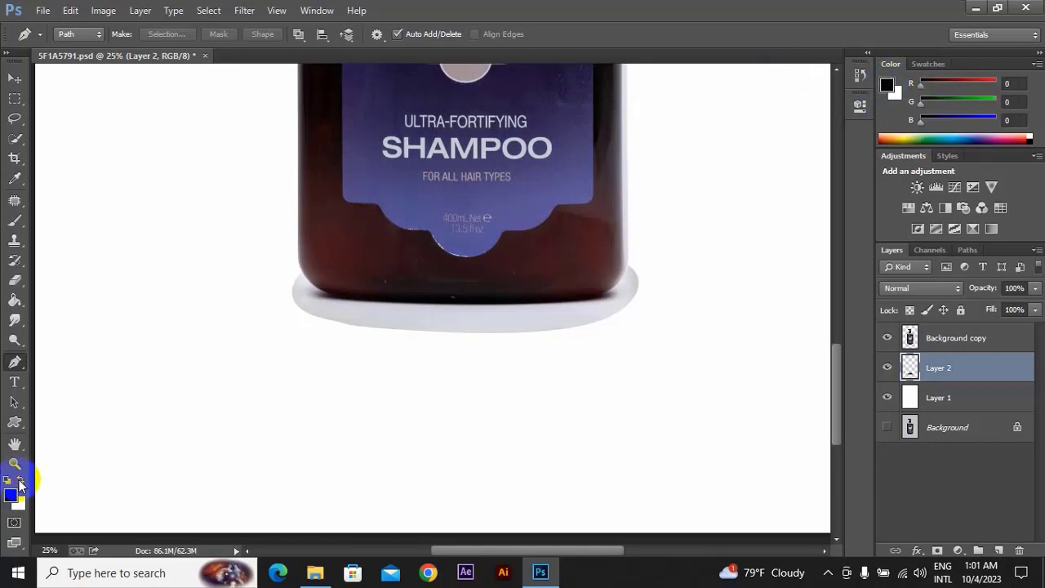
pyautogui.click(22, 482)
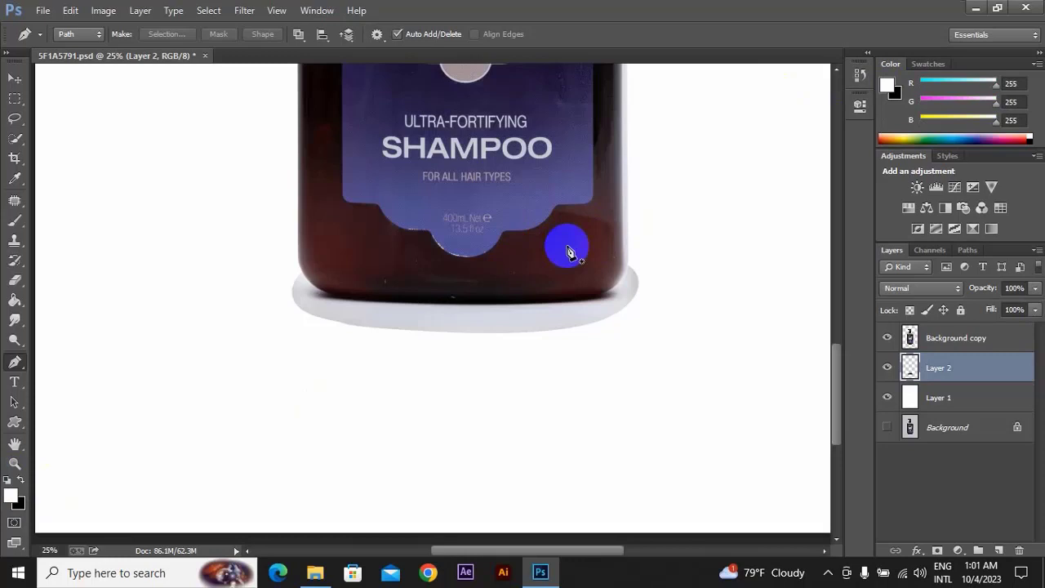
pyautogui.hotkey('ctrl', '0')
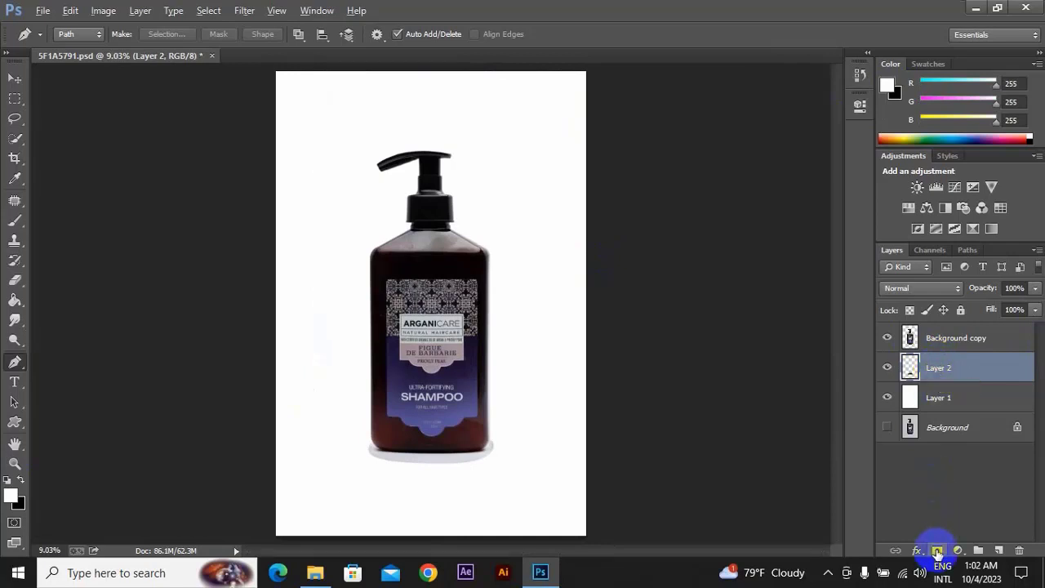
# Step: Alt-add a black layer mask to Layer 2, target the mask, and pick the Brush Tool
pyautogui.press('alt')
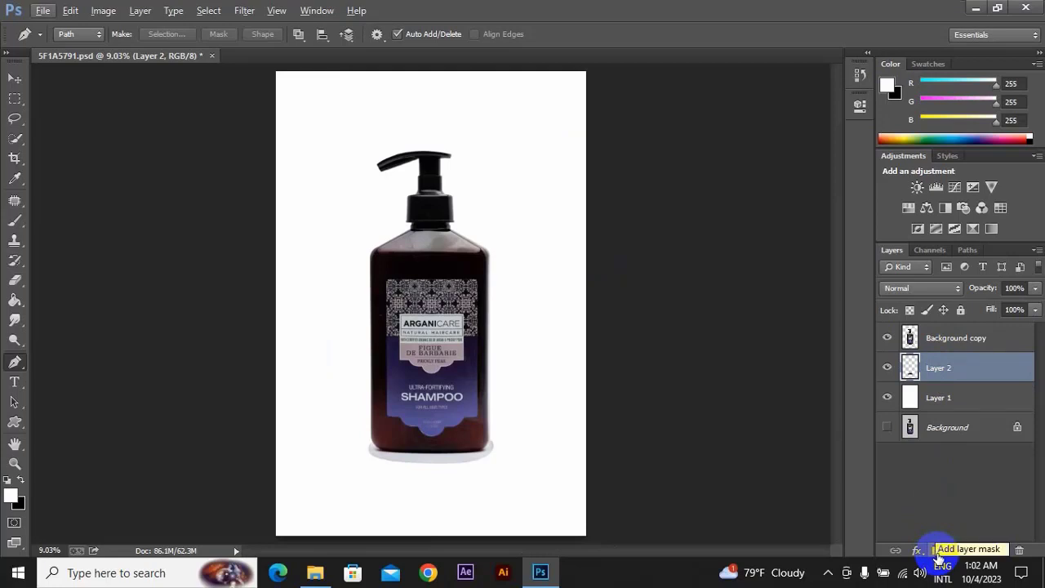
pyautogui.click(959, 372)
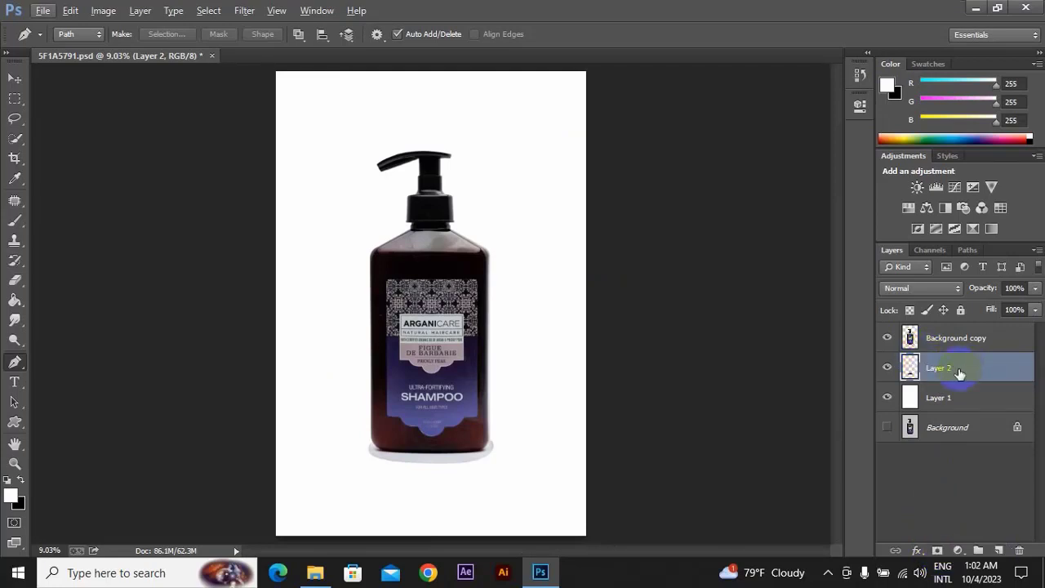
pyautogui.click(939, 551)
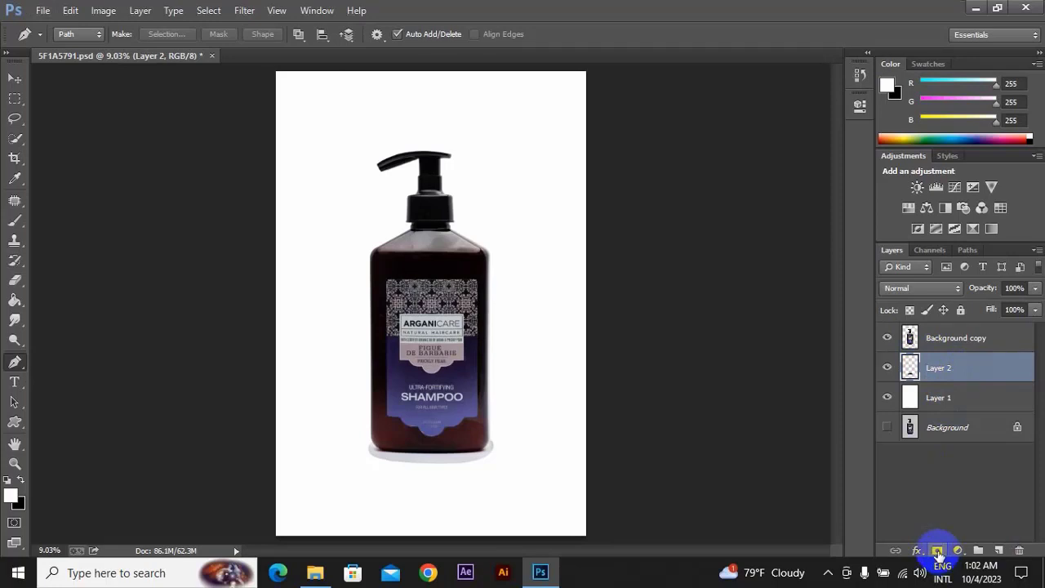
pyautogui.click(937, 552)
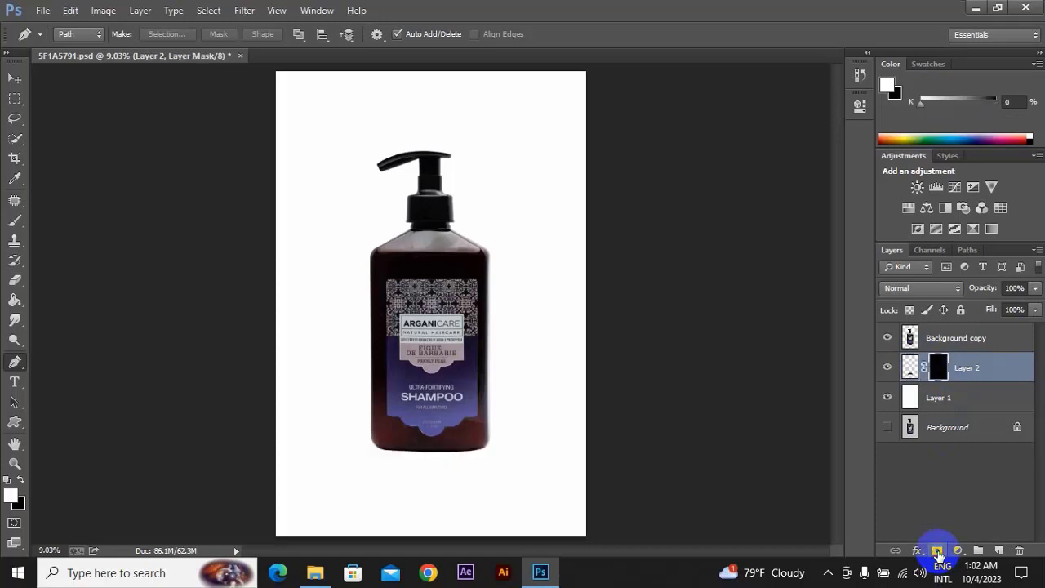
pyautogui.click(941, 369)
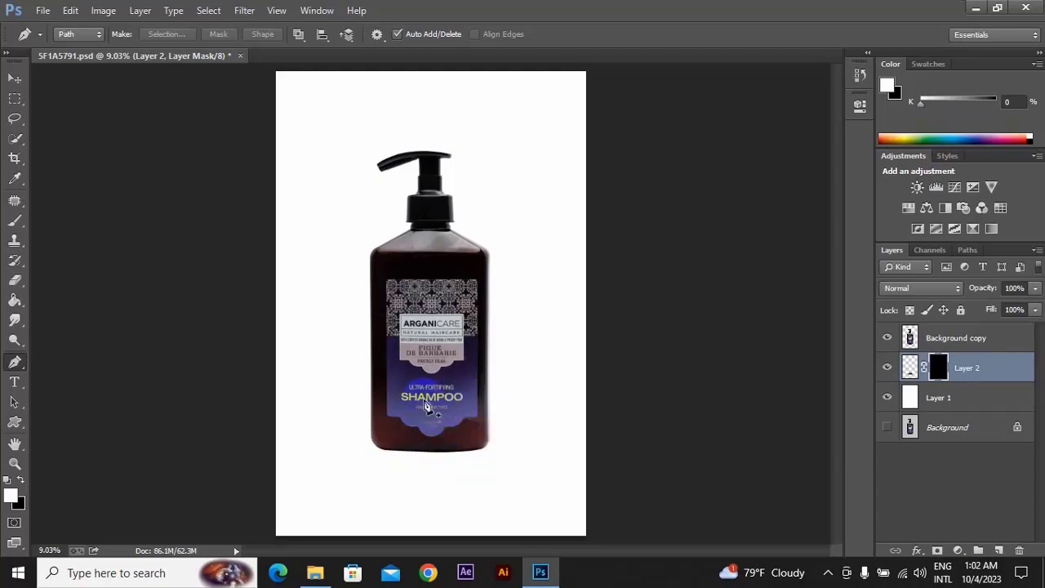
pyautogui.click(12, 222)
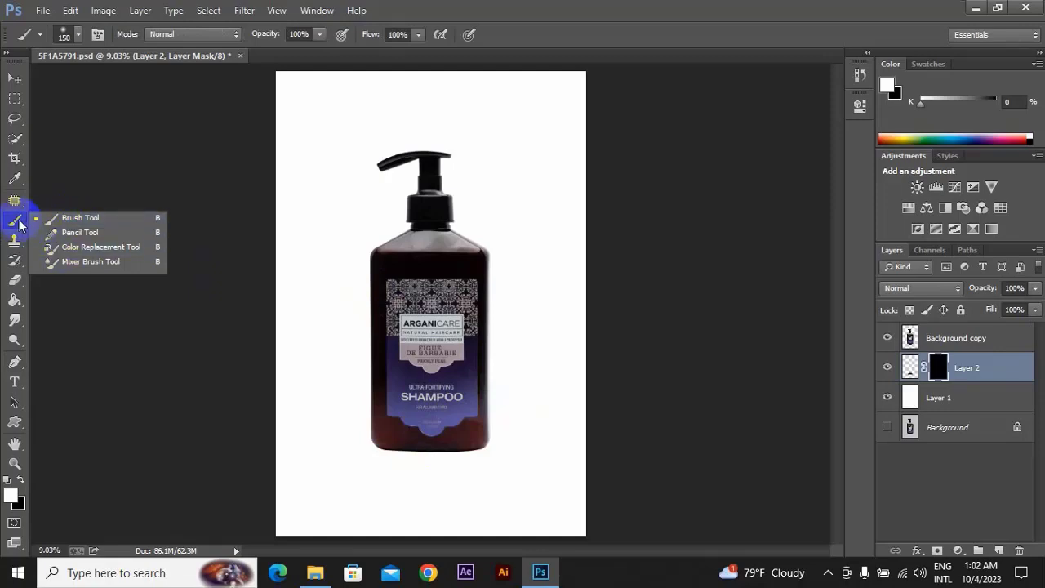
# Step: Keep the plain Brush and paint first white strokes on the mask along the bottle's bottom edge
pyautogui.moveTo(17, 225); pyautogui.dragTo(80, 215)
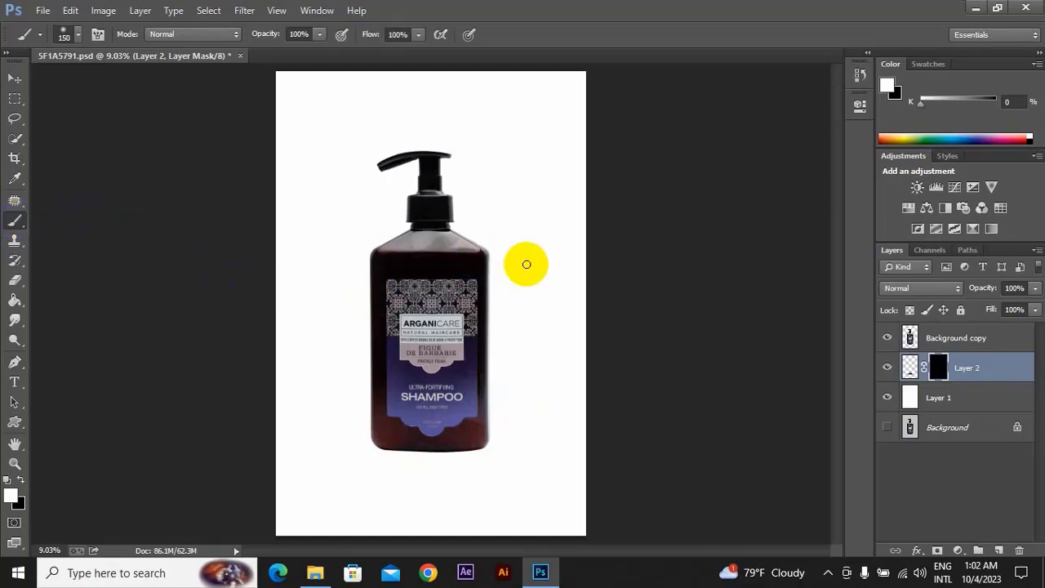
pyautogui.scroll(1, 526, 269)
pyautogui.scroll(2, 530, 294)
pyautogui.scroll(1, 555, 343)
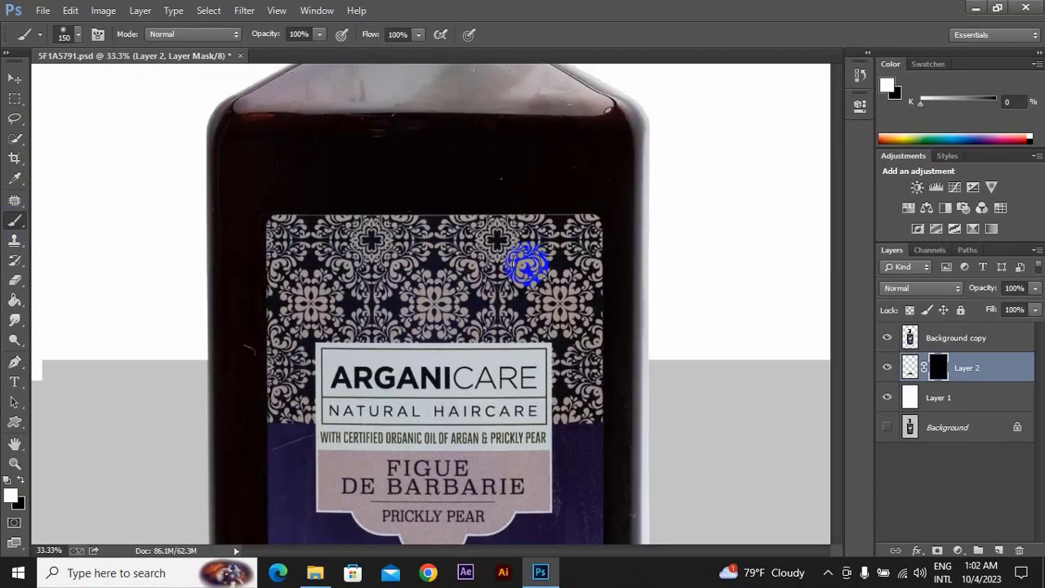
pyautogui.scroll(-5, 564, 357)
pyautogui.scroll(-3, 579, 269)
pyautogui.scroll(-1, 560, 280)
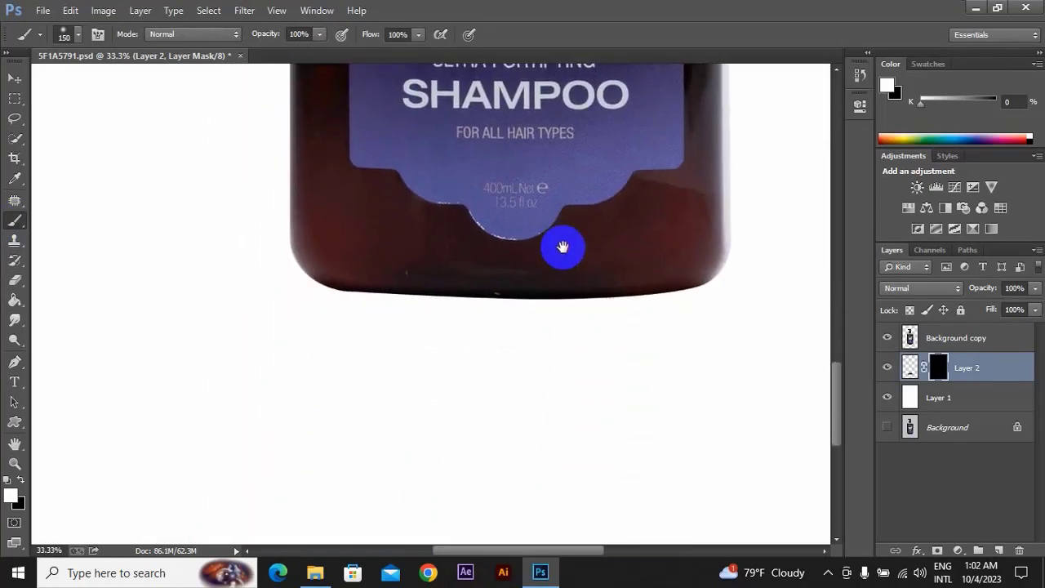
pyautogui.moveTo(401, 276); pyautogui.dragTo(320, 294)
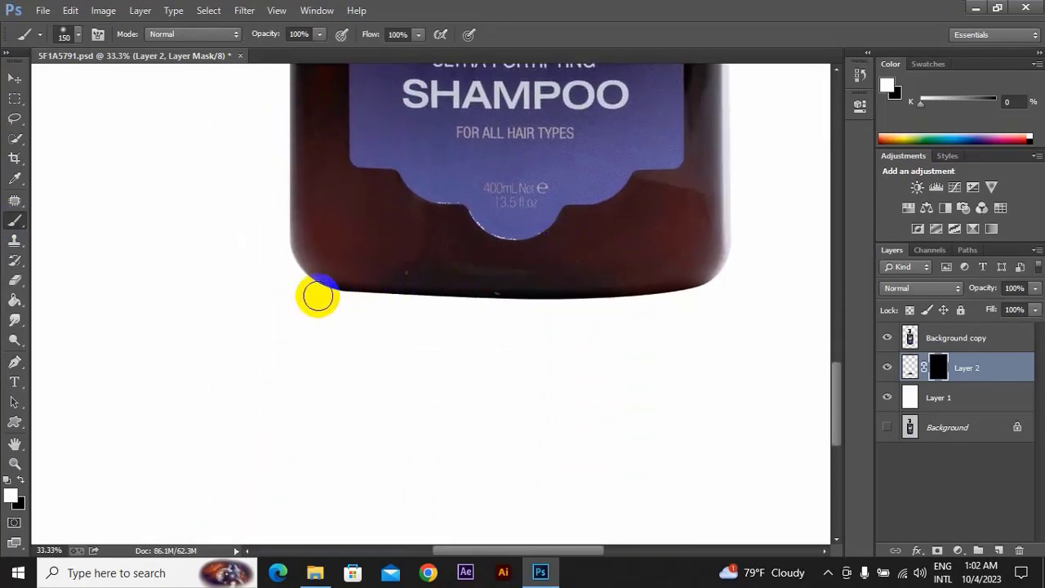
pyautogui.moveTo(611, 296)
pyautogui.mouseDown()
pyautogui.moveTo(684, 291)
pyautogui.moveTo(305, 296)
pyautogui.moveTo(679, 297)
pyautogui.moveTo(612, 297)
pyautogui.mouseUp()
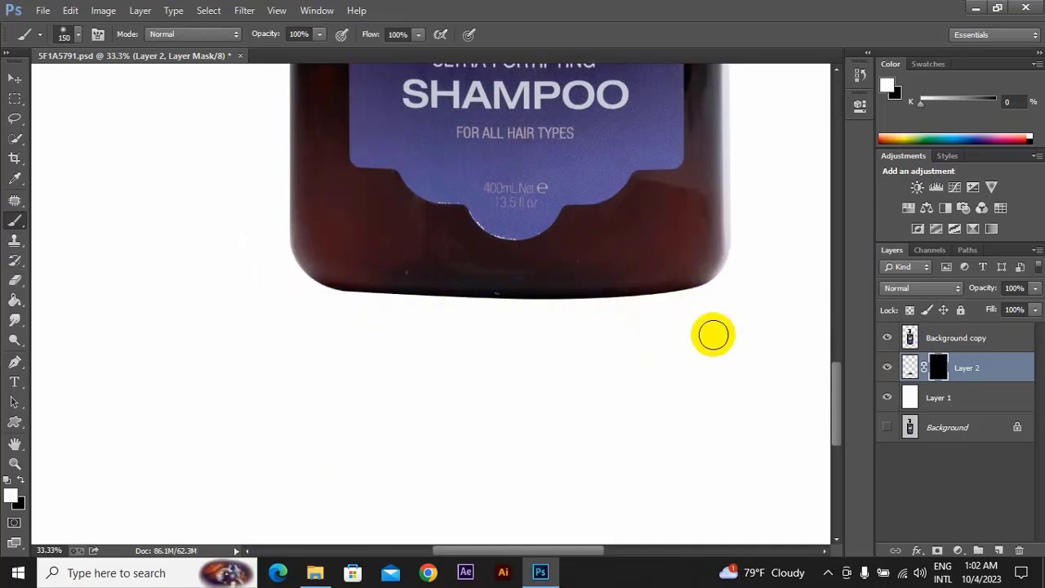
# Step: Switch between Layer 2's pixels and its mask, ending with the mask targeted
pyautogui.click(936, 368)
pyautogui.click(938, 367)
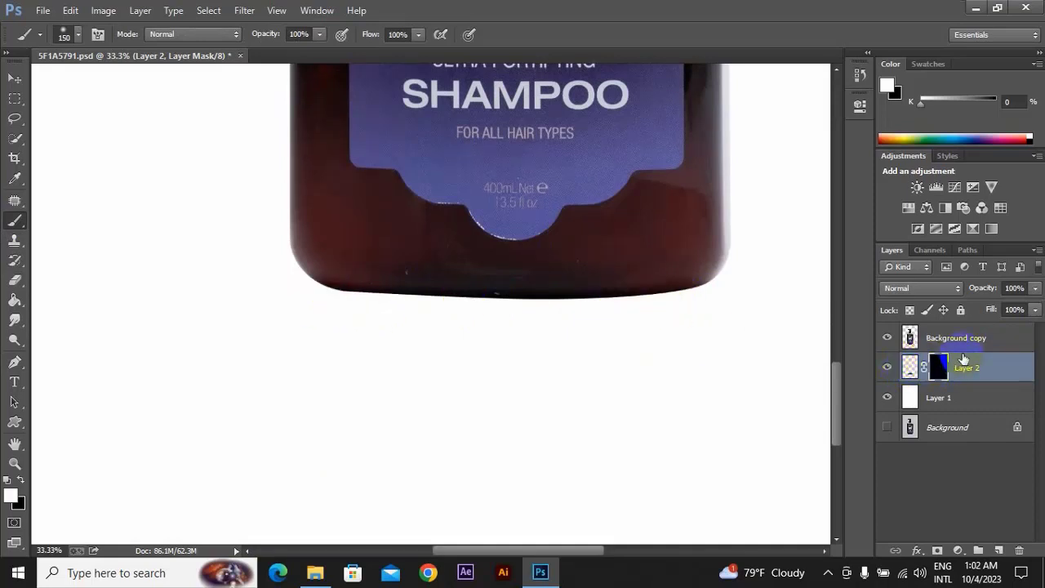
pyautogui.click(917, 368)
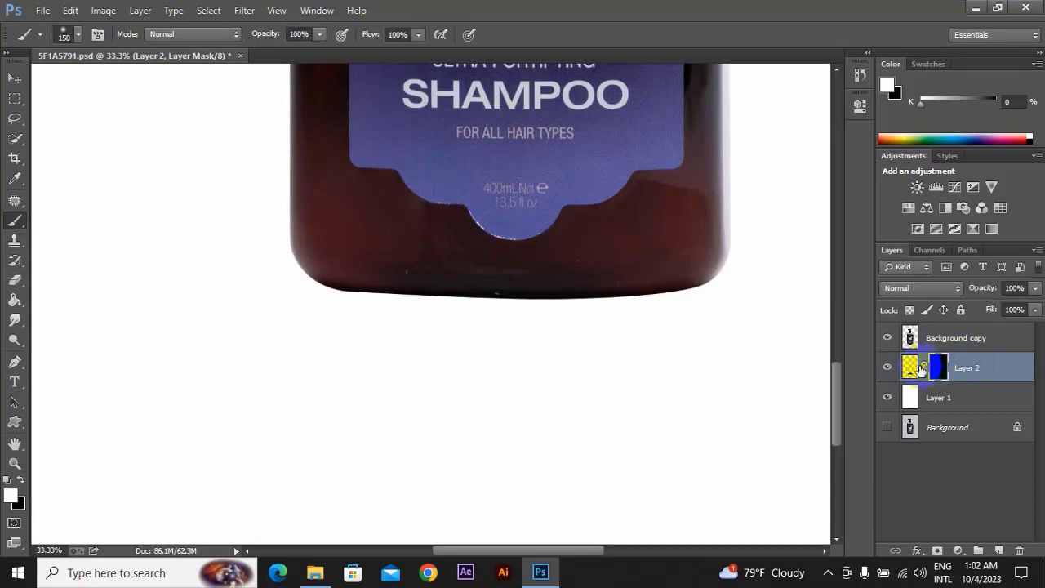
pyautogui.click(913, 368)
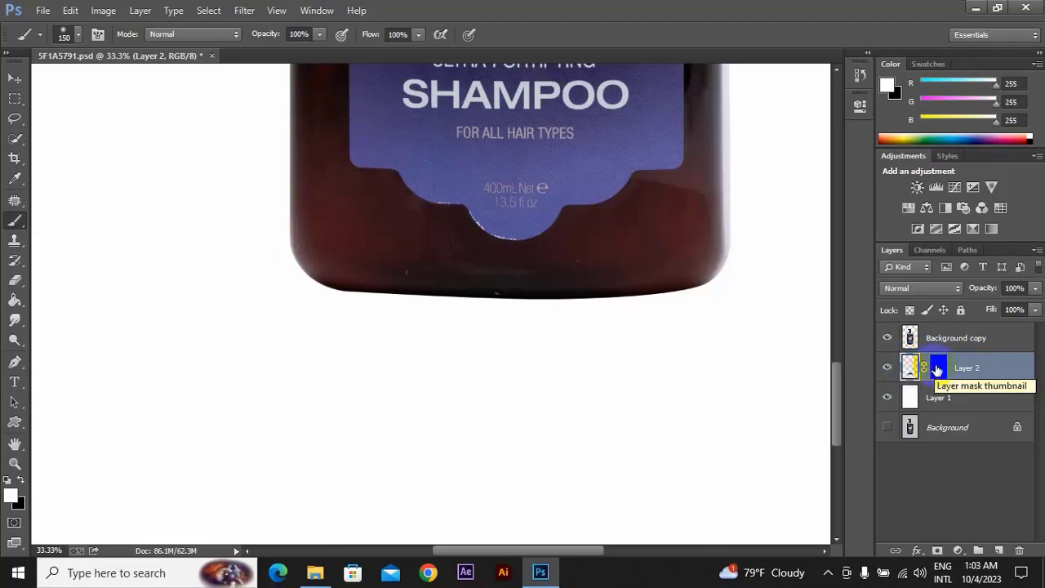
pyautogui.click(935, 371)
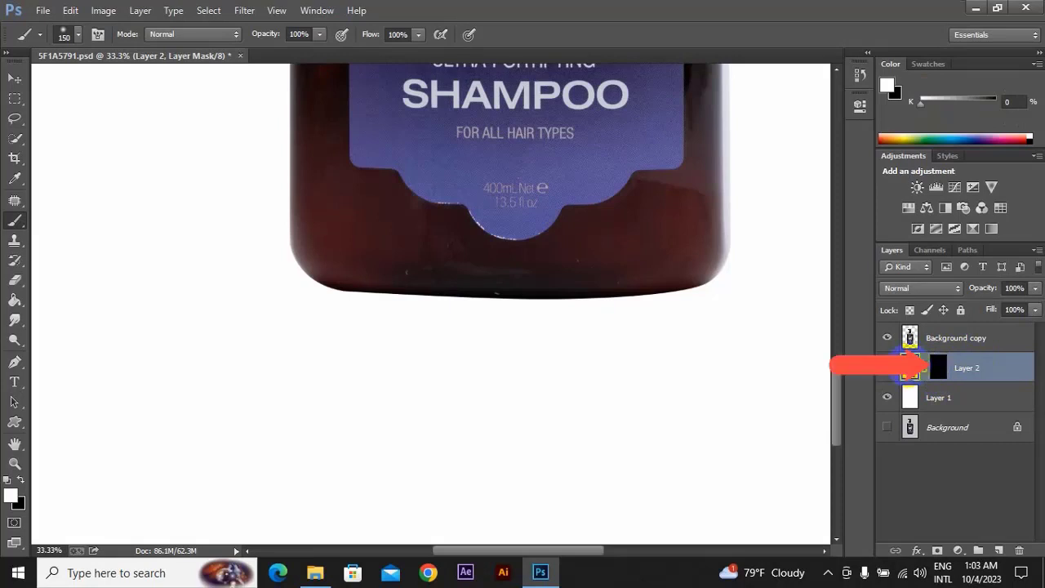
pyautogui.click(911, 369)
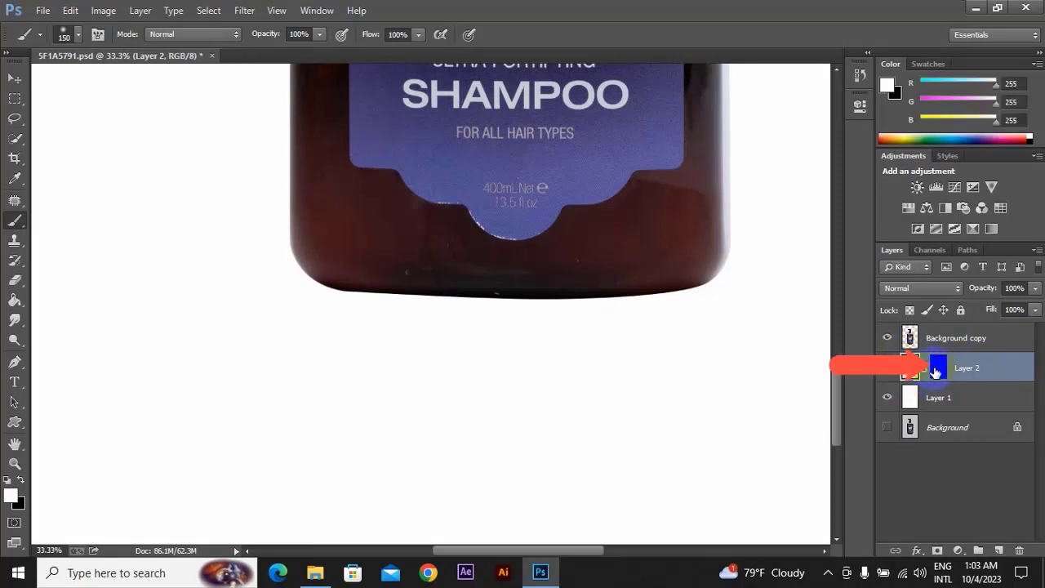
pyautogui.click(936, 372)
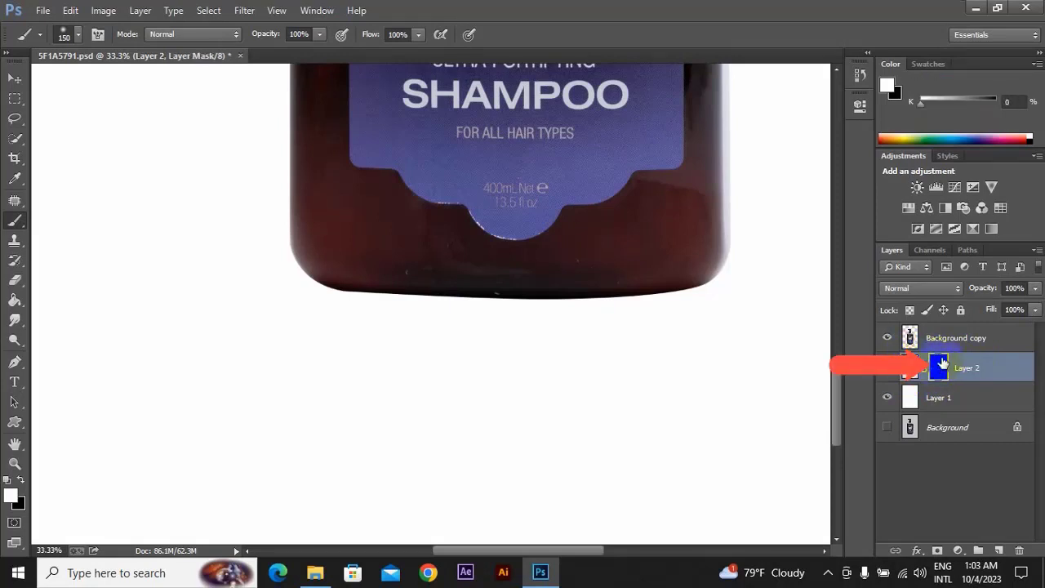
# Step: Resize the brush with [ and ] and paint the mask across the whole bottle base
pyautogui.moveTo(345, 299)
pyautogui.mouseDown()
pyautogui.moveTo(693, 282)
pyautogui.moveTo(448, 293)
pyautogui.moveTo(334, 285)
pyautogui.moveTo(711, 294)
pyautogui.mouseUp()
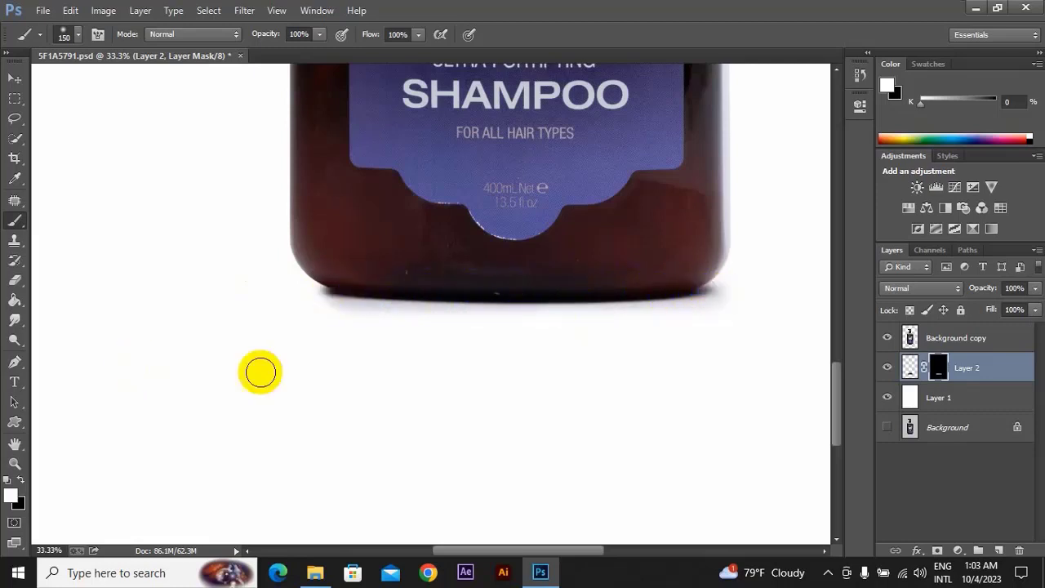
pyautogui.moveTo(437, 314)
pyautogui.mouseDown()
pyautogui.moveTo(432, 299)
pyautogui.moveTo(398, 291)
pyautogui.mouseUp()
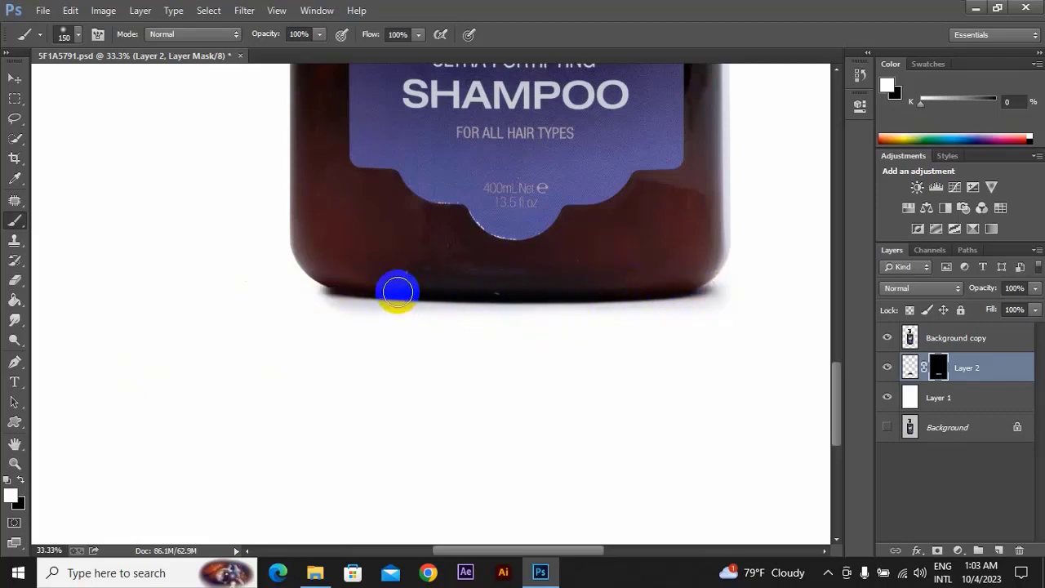
pyautogui.press(']')
pyautogui.press(']')
pyautogui.press(']')
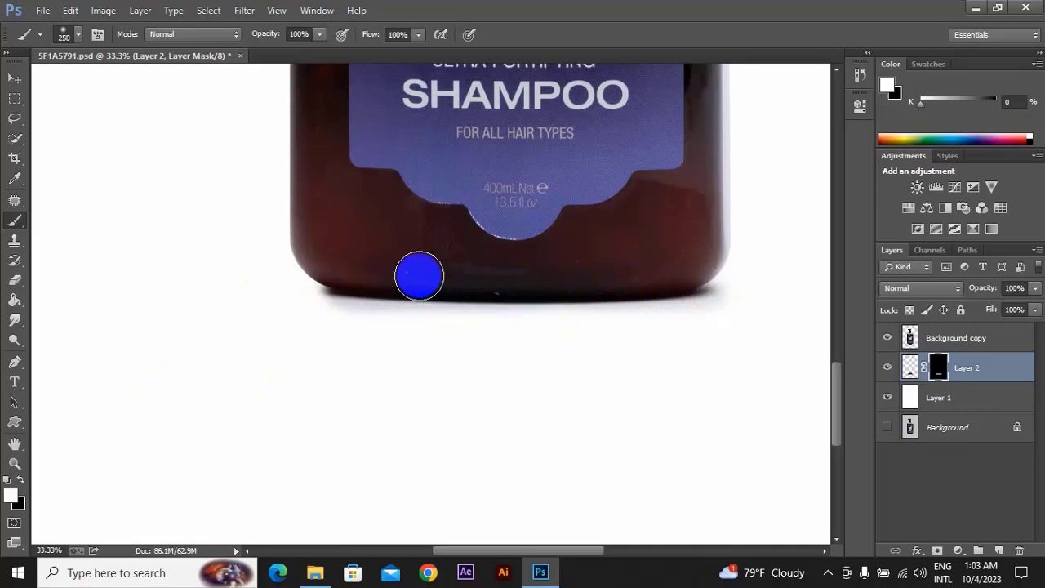
pyautogui.press('[')
pyautogui.press('[')
pyautogui.press('[')
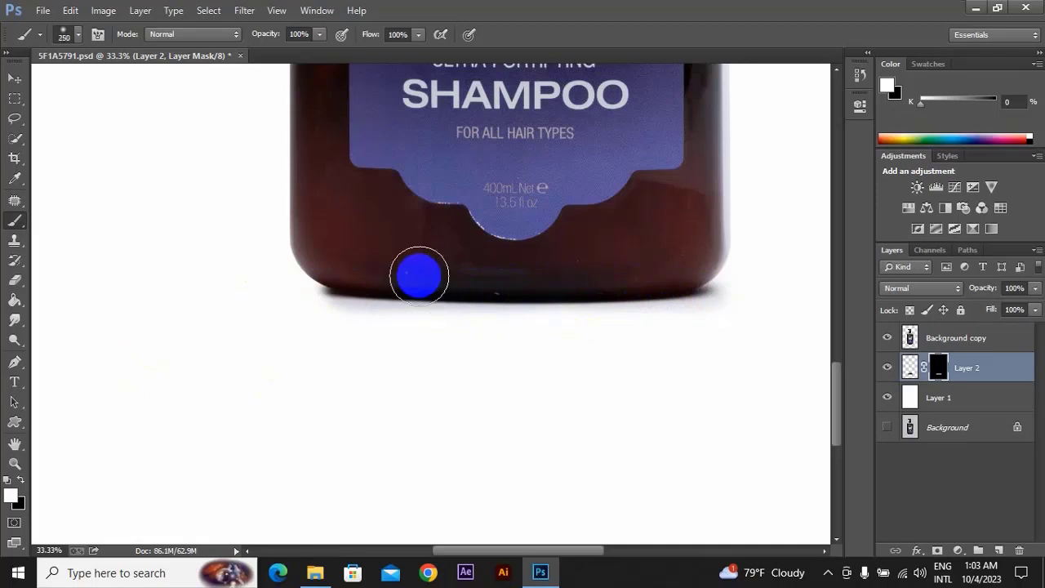
pyautogui.click(420, 276)
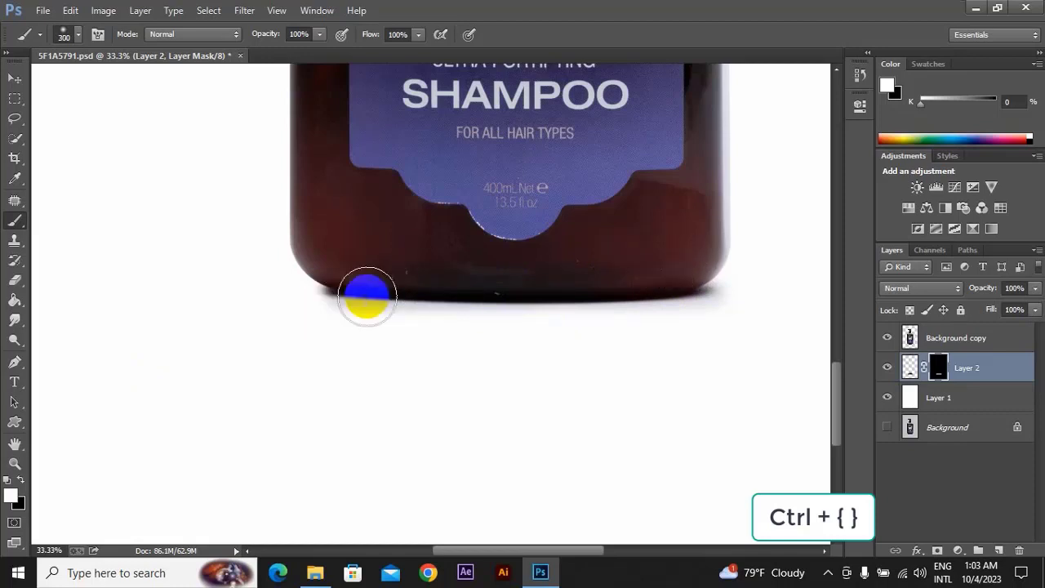
pyautogui.press('[')
pyautogui.press('[')
pyautogui.press('[')
pyautogui.moveTo(347, 282)
pyautogui.mouseDown()
pyautogui.moveTo(675, 291)
pyautogui.moveTo(723, 330)
pyautogui.mouseUp()
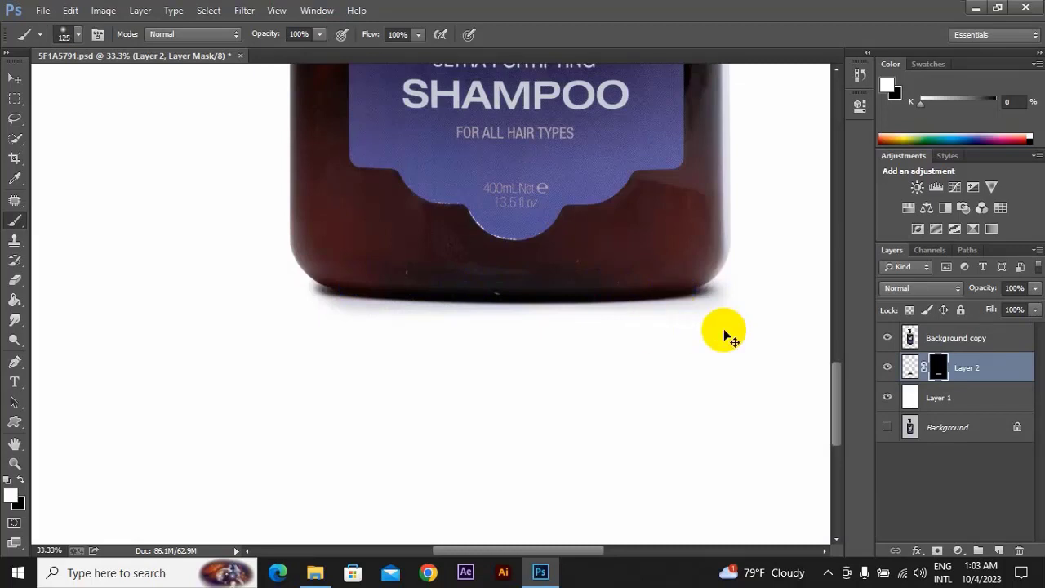
pyautogui.hotkey('ctrl', '0')
pyautogui.hotkey('ctrl', '+')
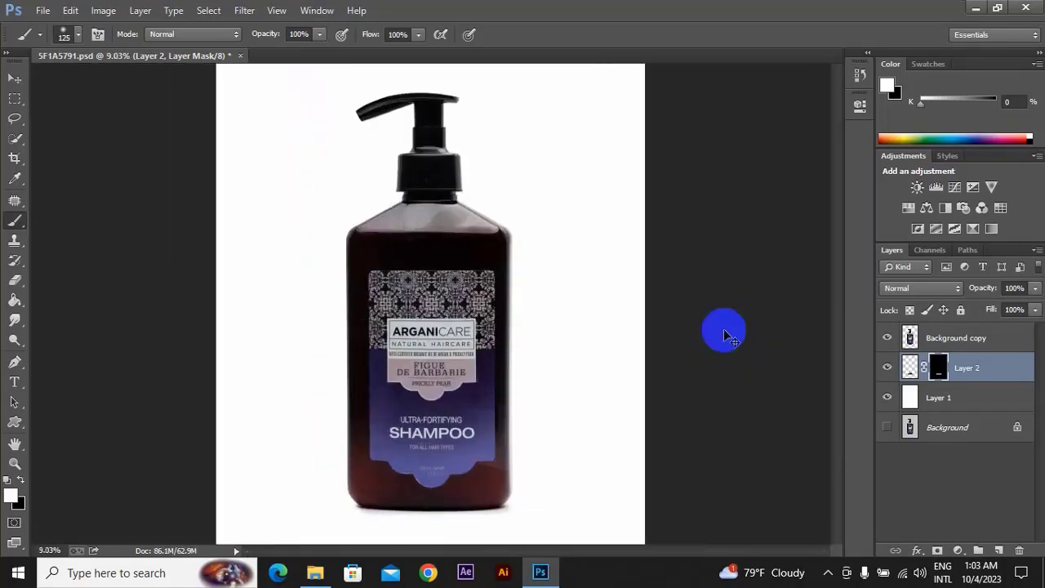
pyautogui.hotkey('ctrl', '+')
pyautogui.moveTo(727, 331)
pyautogui.mouseDown()
pyautogui.moveTo(531, 327)
pyautogui.moveTo(564, 284)
pyautogui.moveTo(662, 315)
pyautogui.mouseUp()
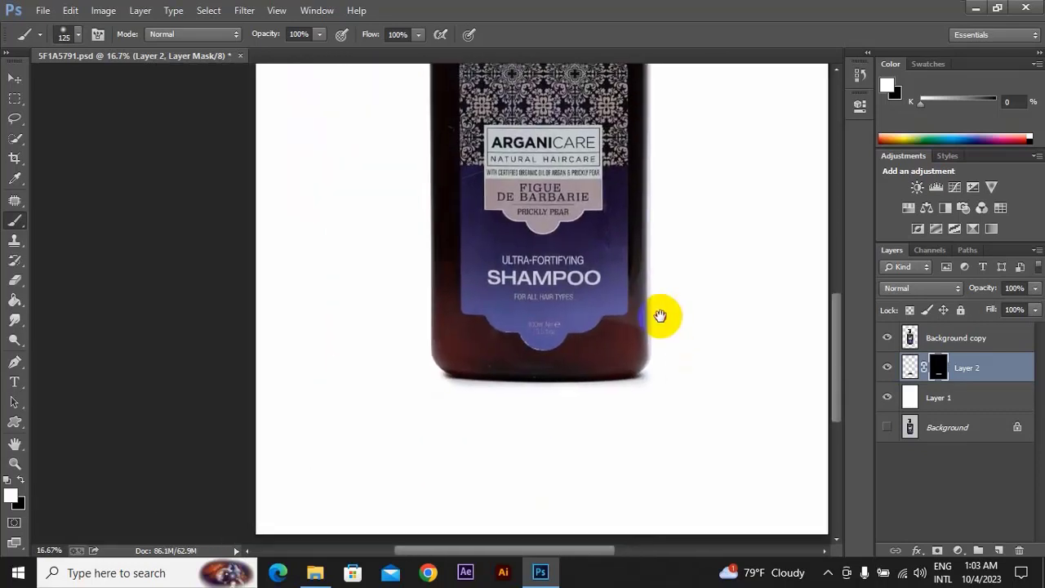
pyautogui.click(889, 370)
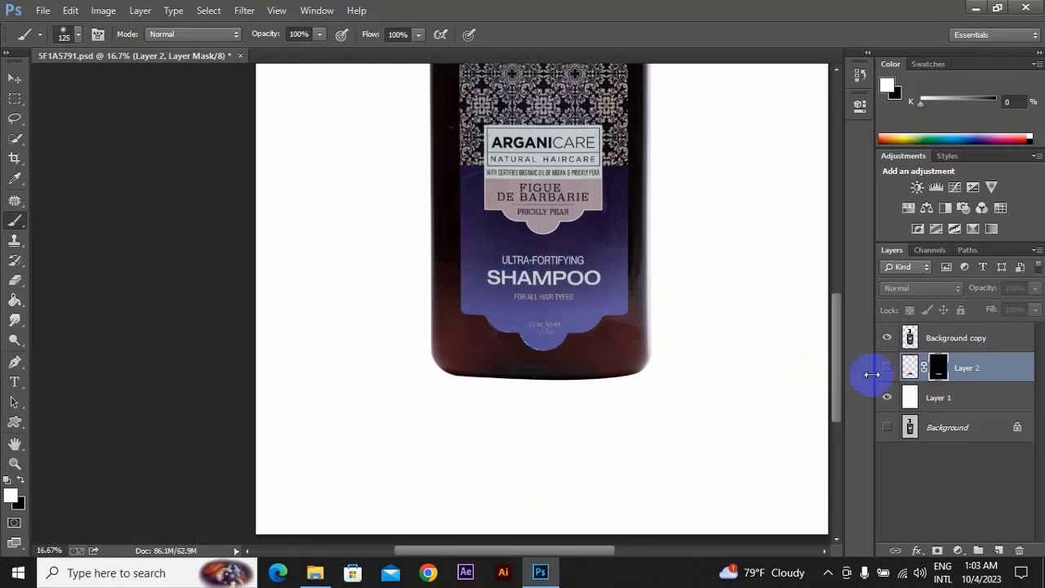
pyautogui.click(888, 369)
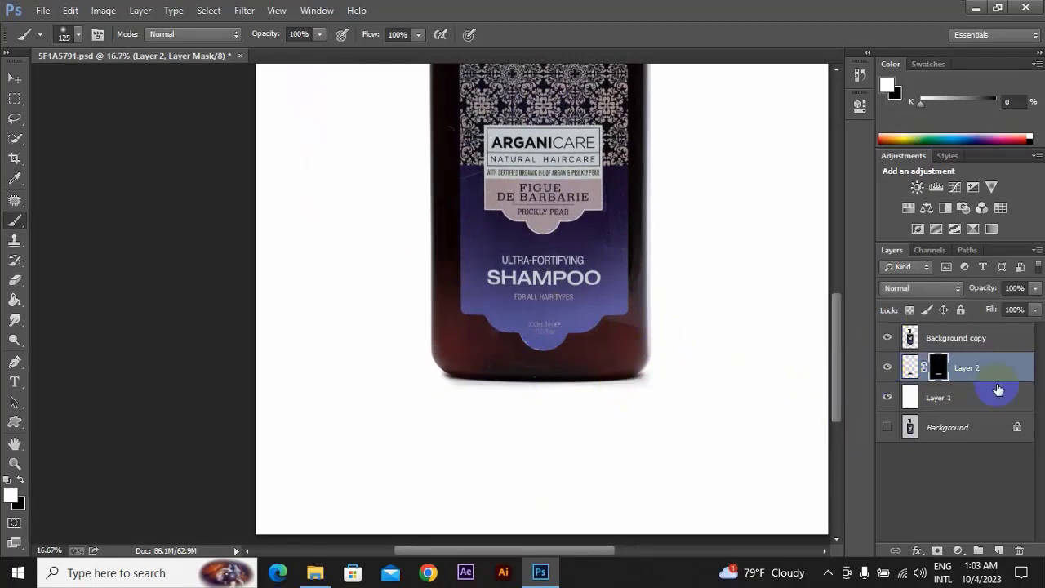
pyautogui.hotkey('ctrl', '0')
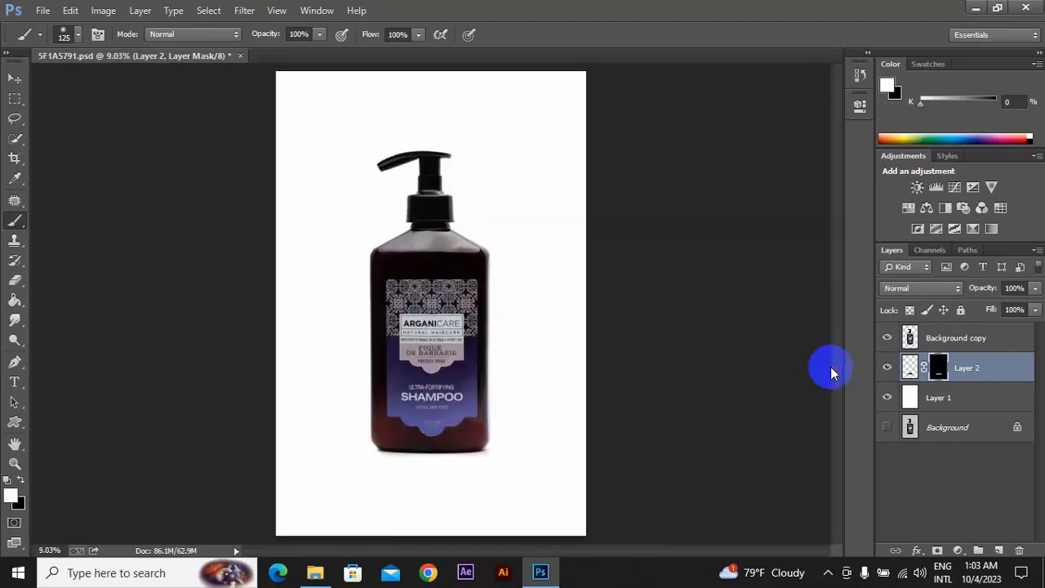
pyautogui.click(887, 369)
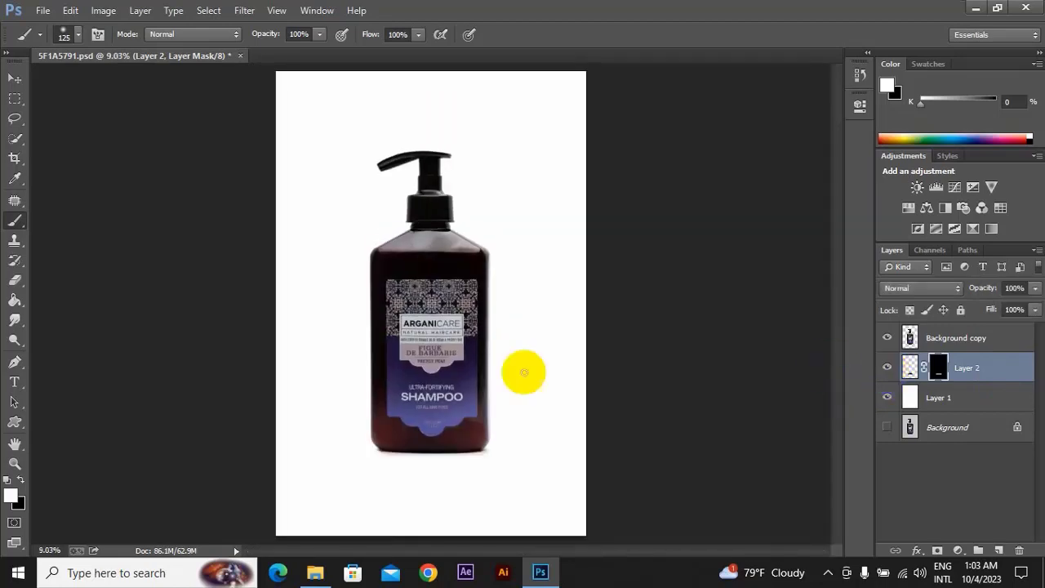
pyautogui.click(42, 9)
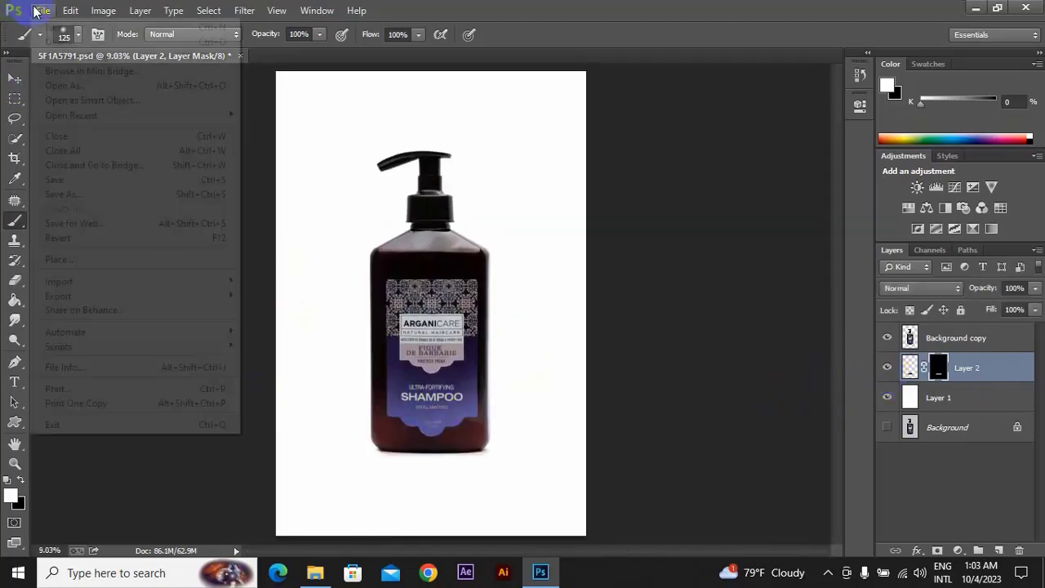
pyautogui.click(262, 175)
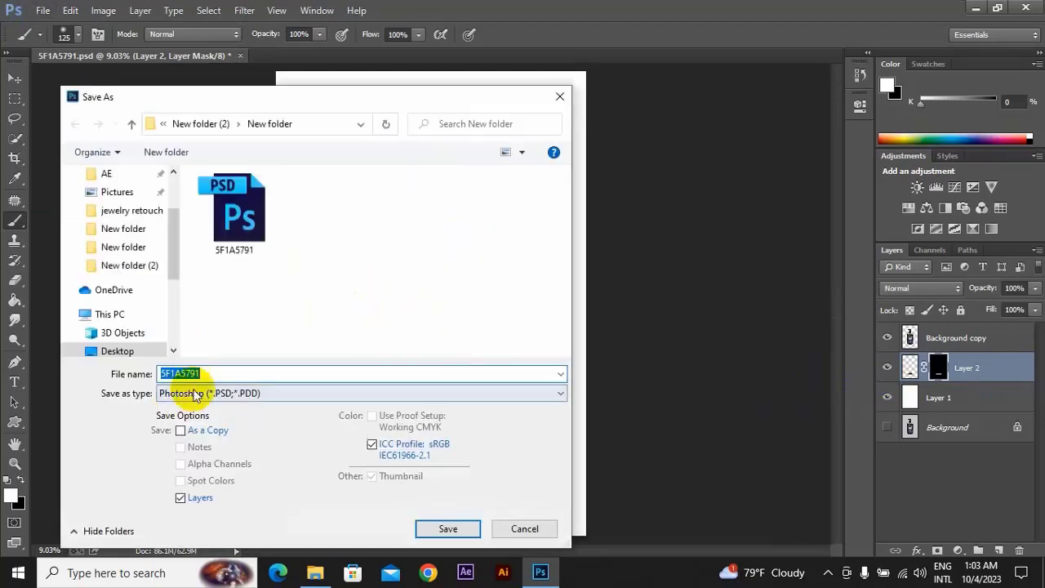
pyautogui.click(196, 395)
pyautogui.click(222, 398)
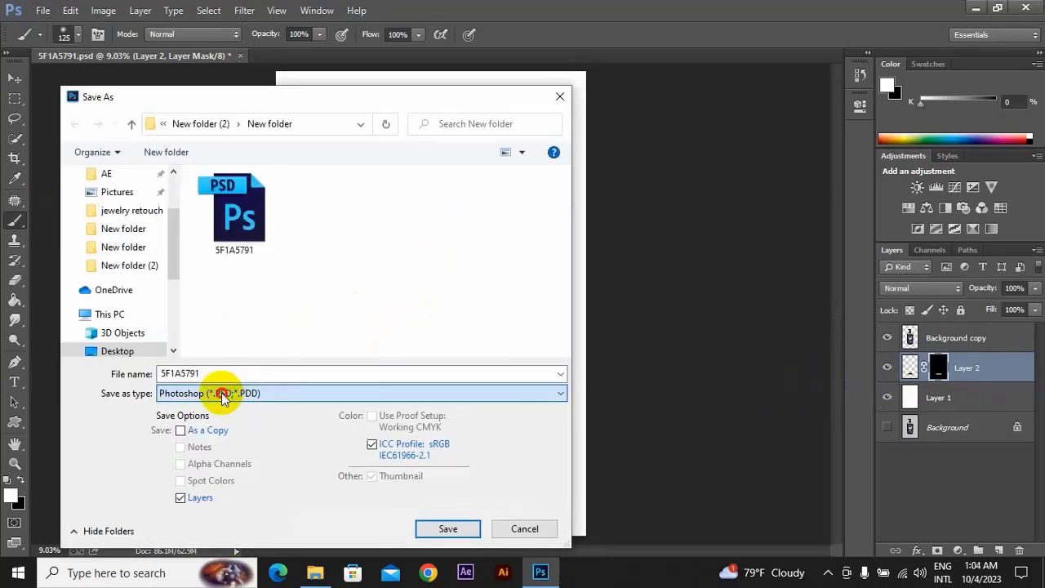
pyautogui.click(222, 397)
pyautogui.click(240, 247)
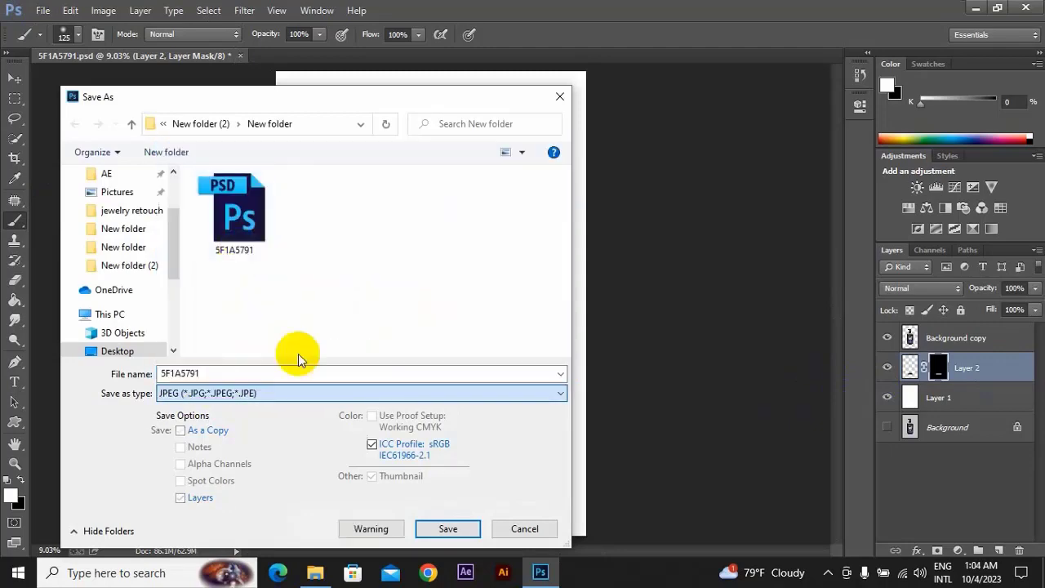
pyautogui.click(560, 98)
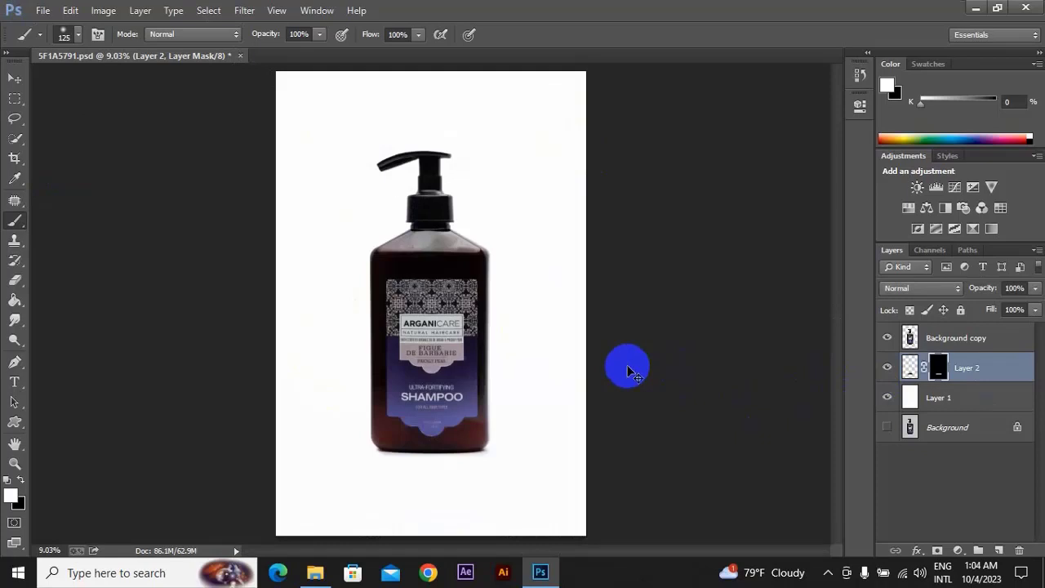
# Step: Zoom in on the bottle and hide the shadow Layer 2
pyautogui.hotkey('ctrl', '+')
pyautogui.hotkey('ctrl', '+')
pyautogui.scroll(-2, 518, 275)
pyautogui.scroll(-3, 536, 305)
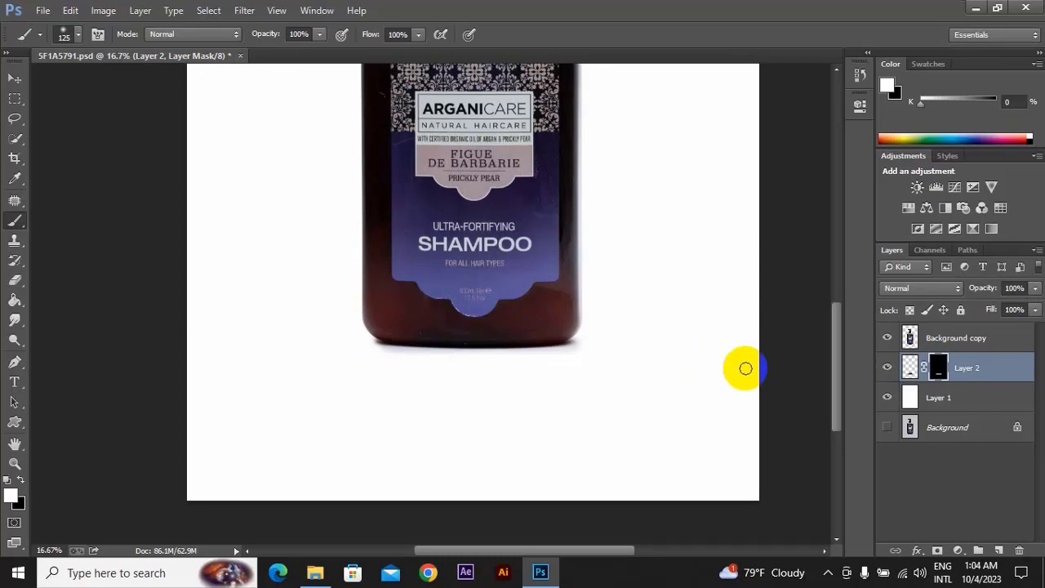
pyautogui.click(888, 369)
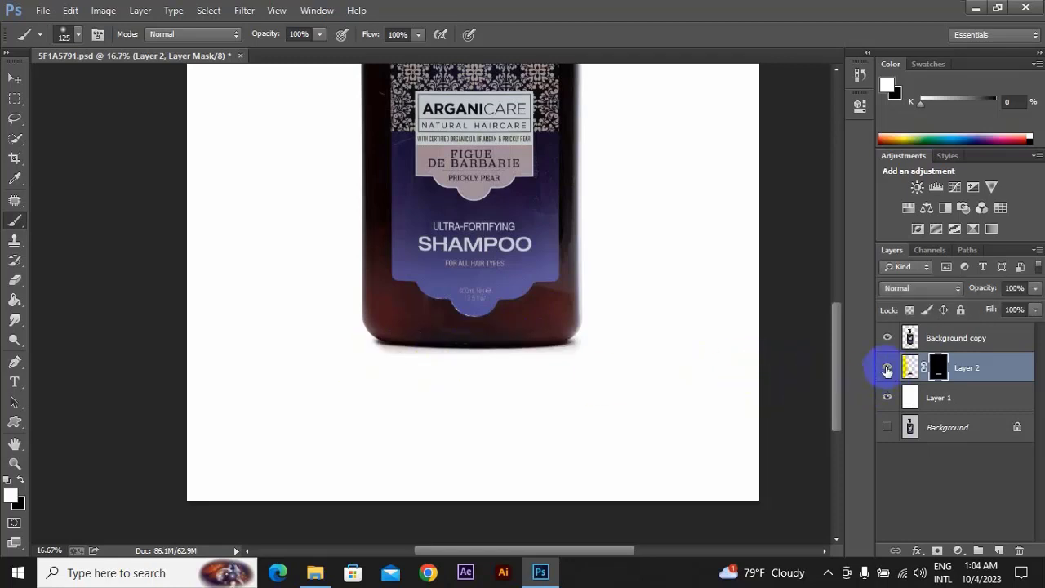
pyautogui.click(887, 368)
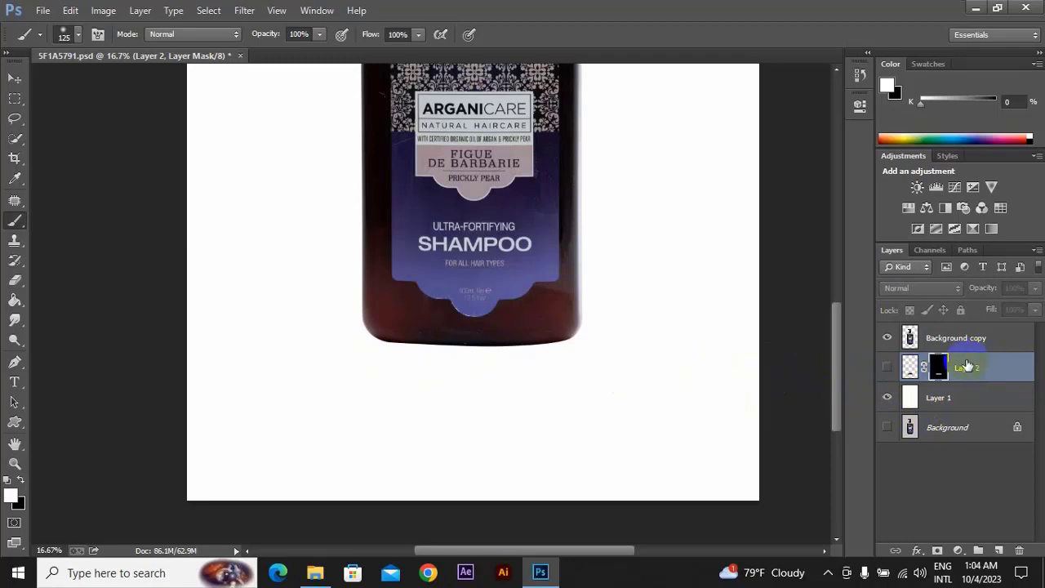
pyautogui.moveTo(966, 364)
pyautogui.mouseDown()
pyautogui.moveTo(1007, 536)
pyautogui.moveTo(993, 368)
pyautogui.mouseUp()
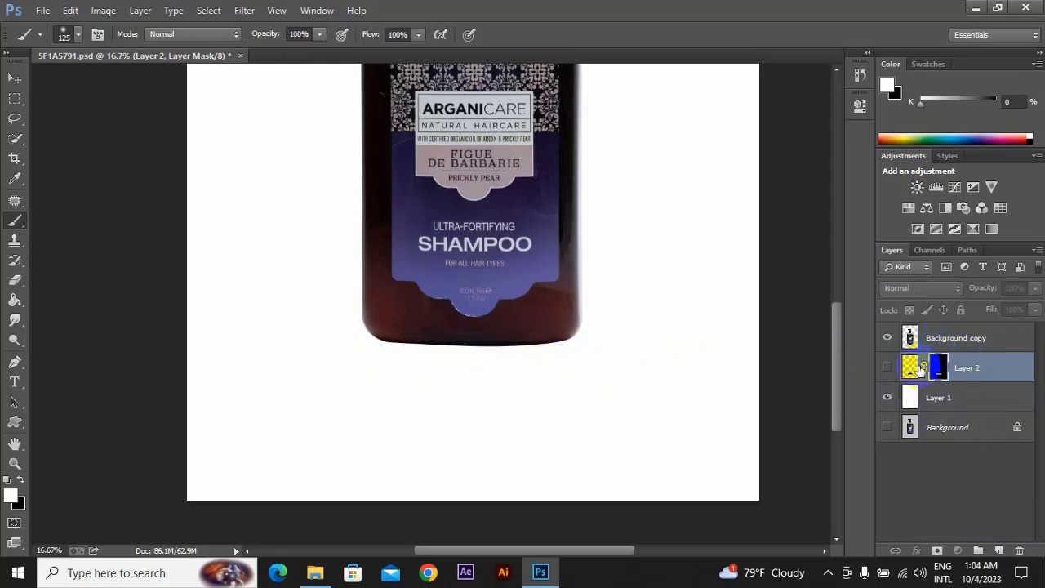
# Step: Hide the white Layer 1, show the Background layer and make it active
pyautogui.click(884, 396)
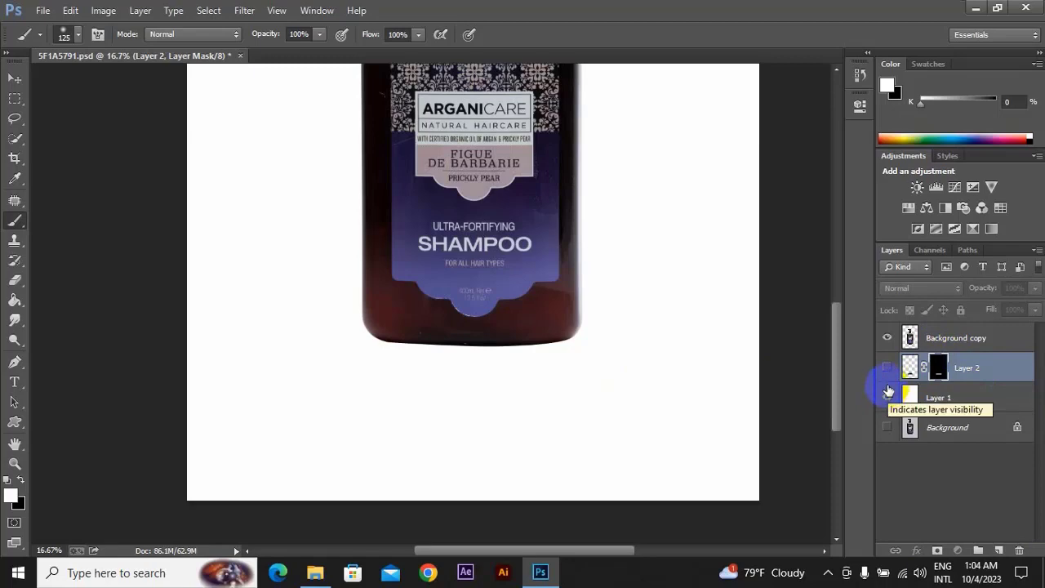
pyautogui.click(887, 397)
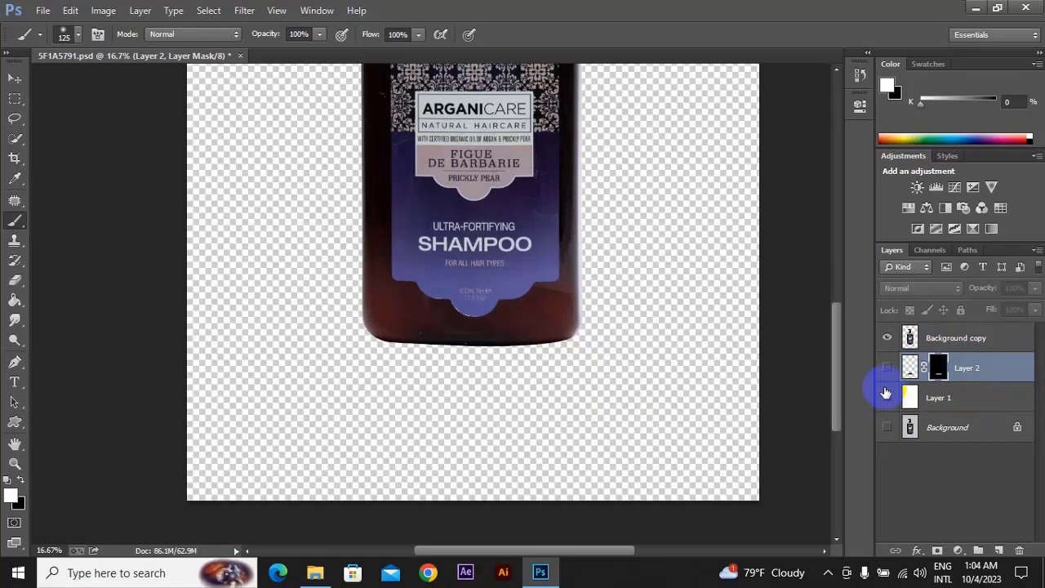
pyautogui.click(887, 426)
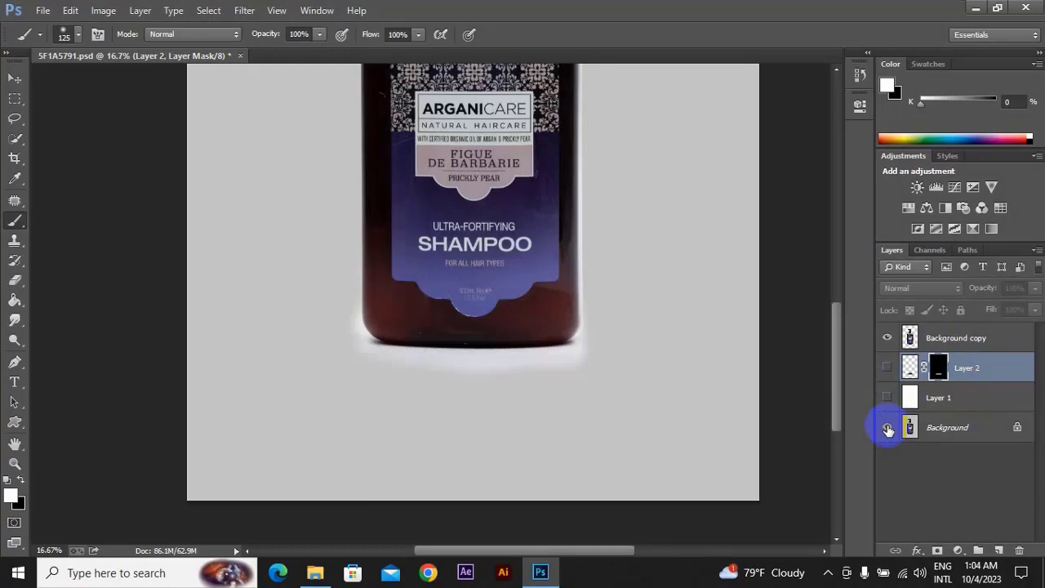
pyautogui.click(944, 424)
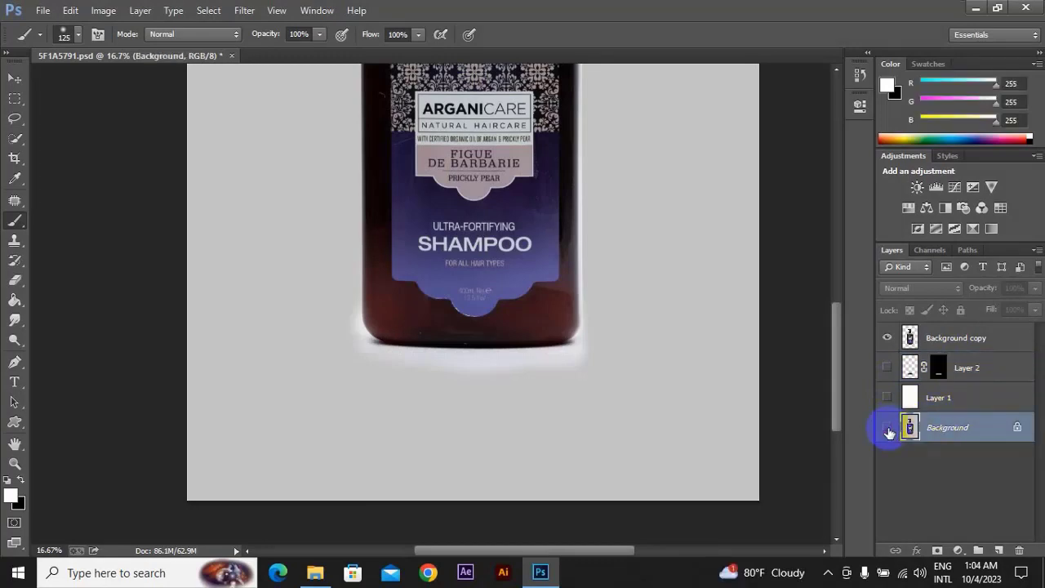
pyautogui.click(887, 427)
pyautogui.click(887, 427)
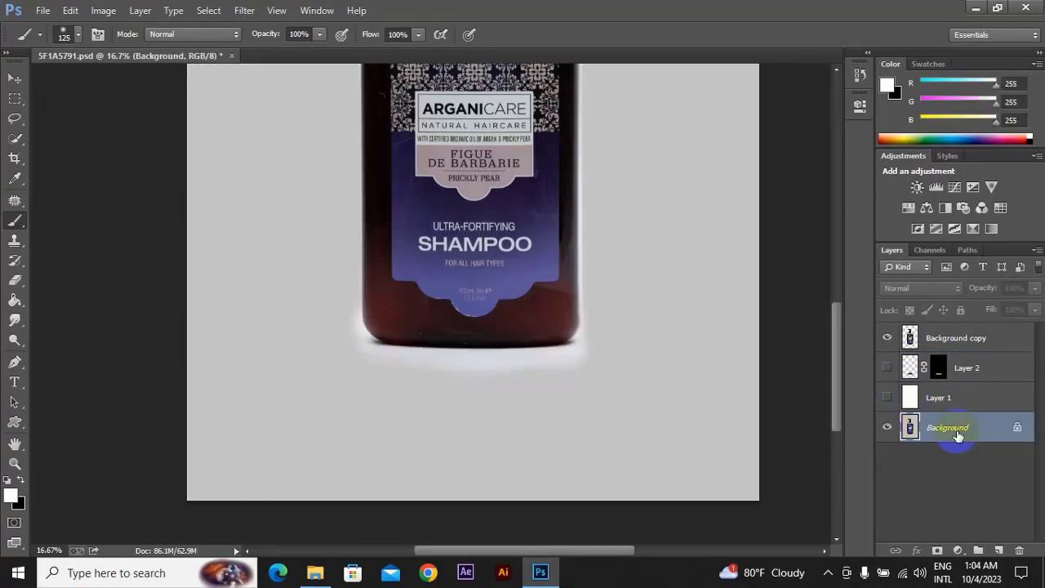
# Step: Switch the Pen tool to Path mode and bring the bottle's bottom edge into view
pyautogui.click(11, 359)
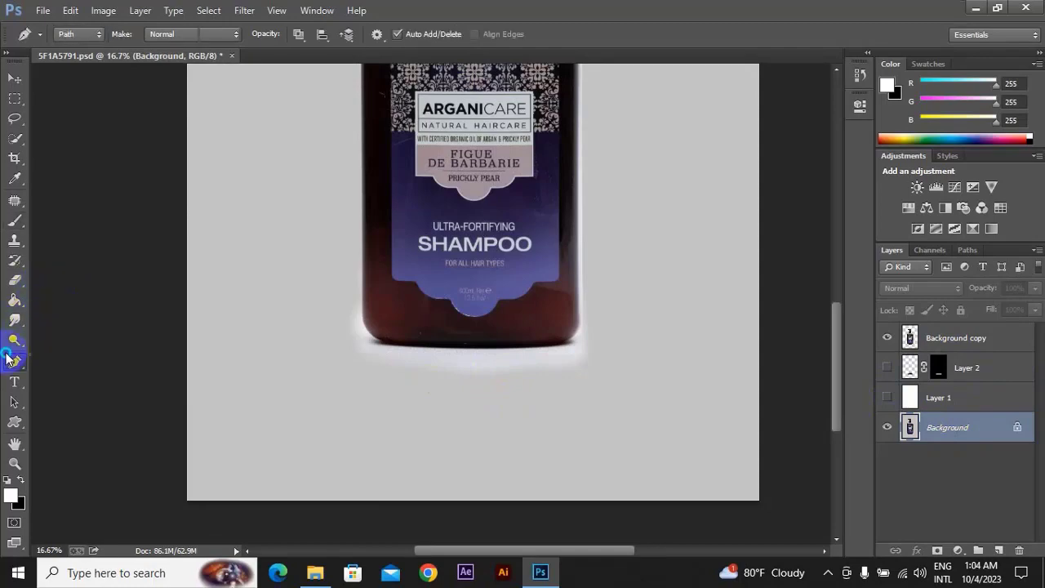
pyautogui.click(412, 299)
pyautogui.scroll(2, 414, 299)
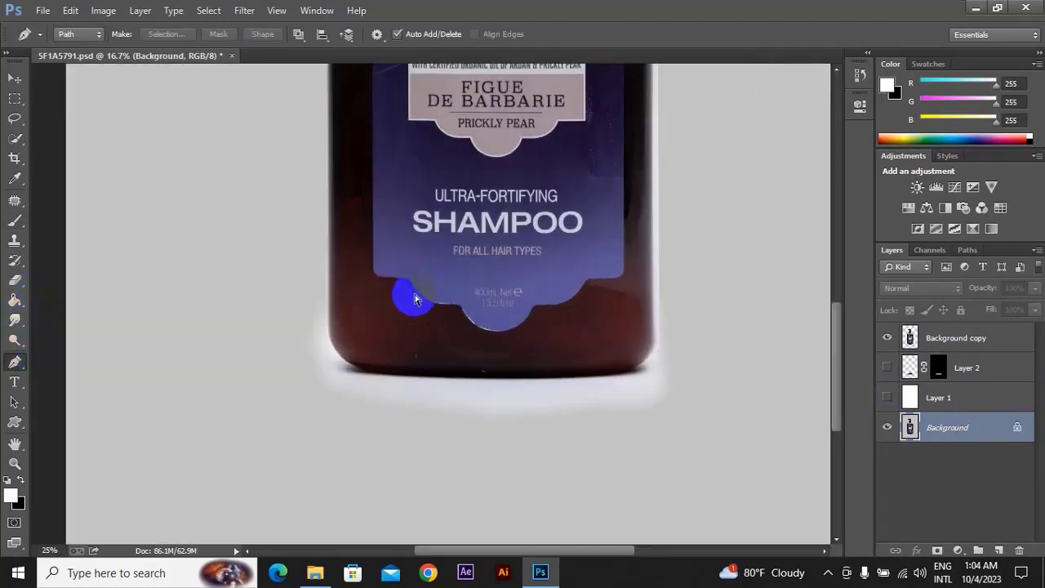
pyautogui.scroll(1, 415, 294)
pyautogui.scroll(1, 415, 293)
pyautogui.moveTo(191, 368); pyautogui.dragTo(196, 194)
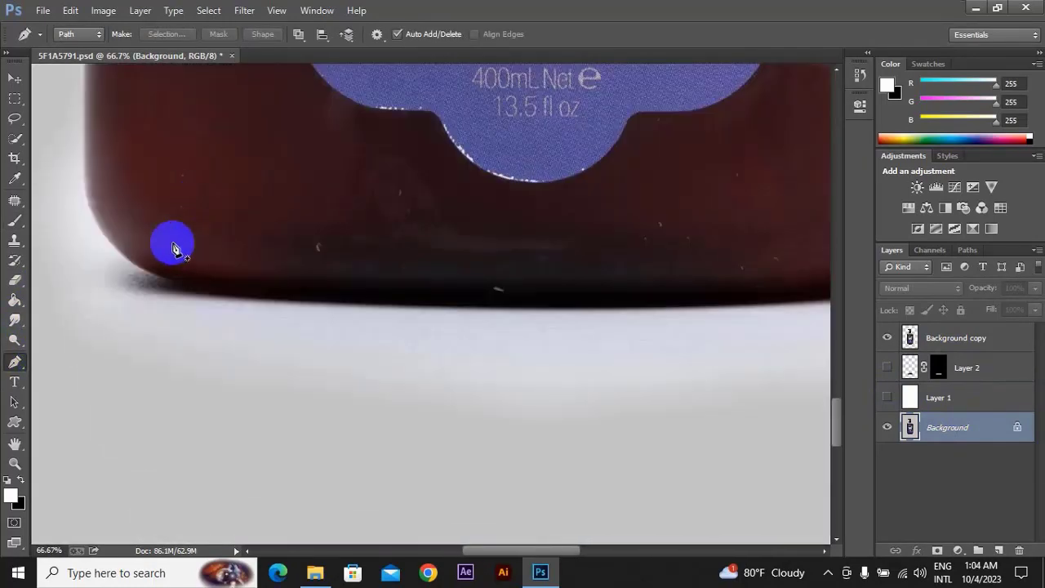
# Step: Trace curved anchors under the base, around both lower corners, and close the path
pyautogui.click(135, 238)
pyautogui.moveTo(116, 298); pyautogui.dragTo(145, 308)
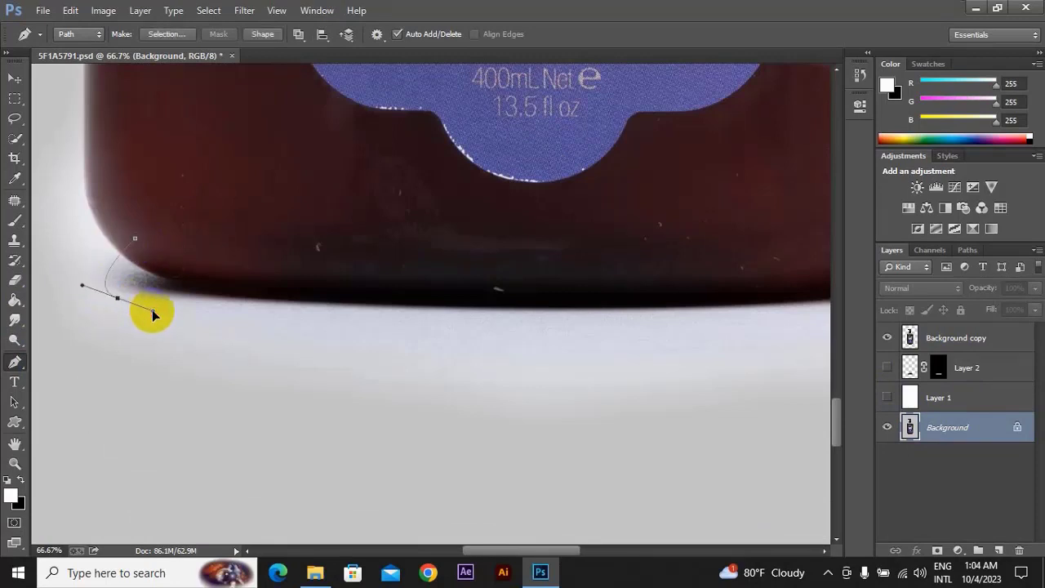
pyautogui.hscroll(3, 269, 305)
pyautogui.click(449, 328)
pyautogui.hscroll(2, 564, 296)
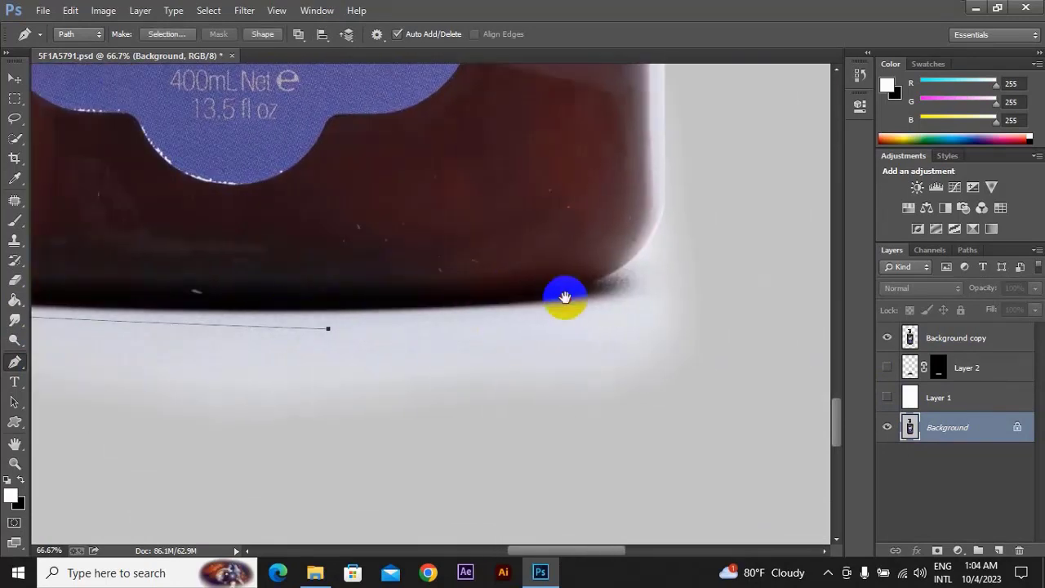
pyautogui.moveTo(624, 311); pyautogui.dragTo(658, 291)
pyautogui.moveTo(590, 248); pyautogui.dragTo(522, 242)
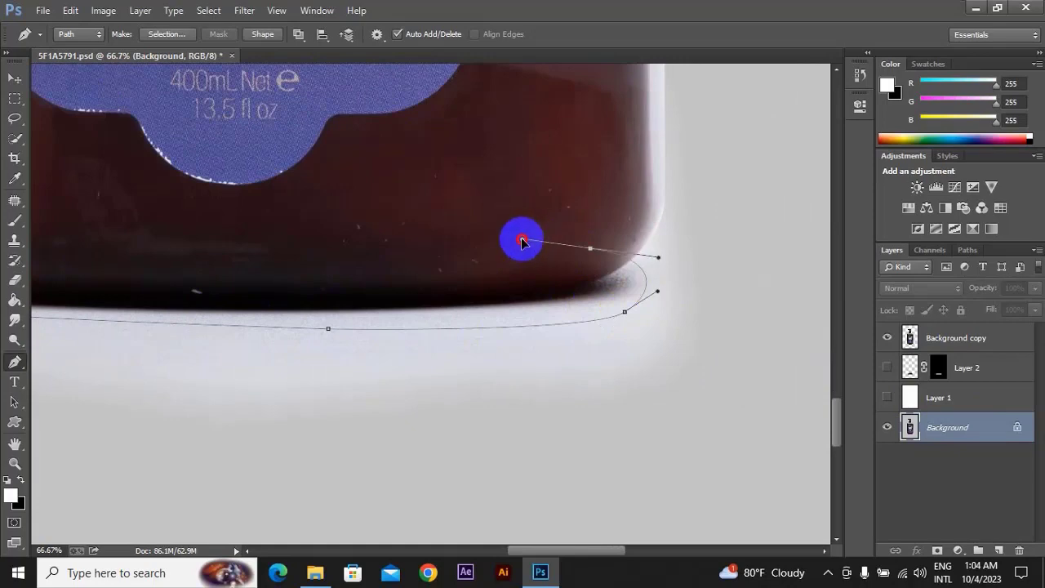
pyautogui.hscroll(-5, 593, 249)
pyautogui.click(121, 233)
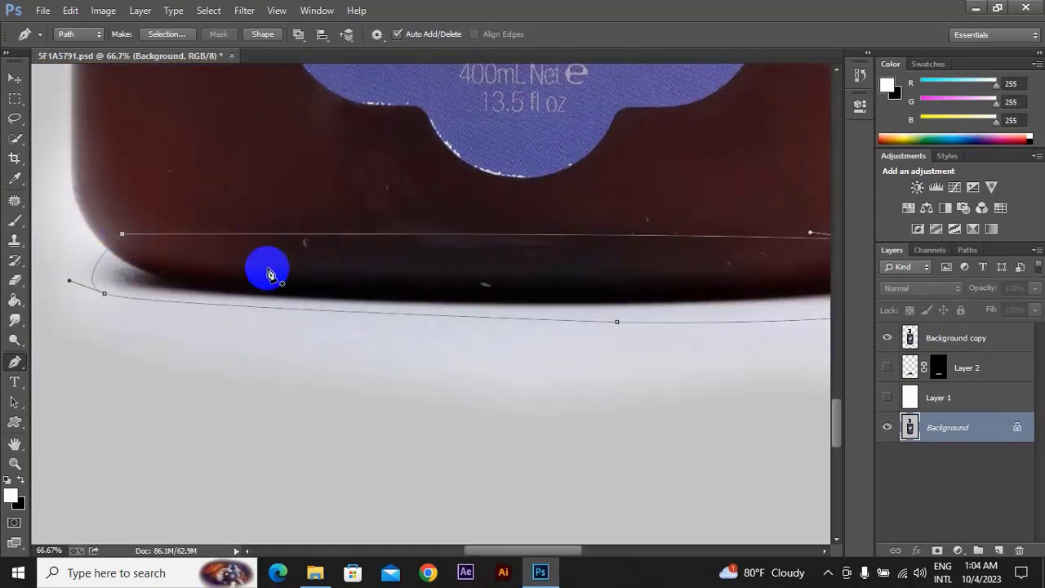
pyautogui.scroll(-1, 267, 269)
pyautogui.scroll(-1, 264, 263)
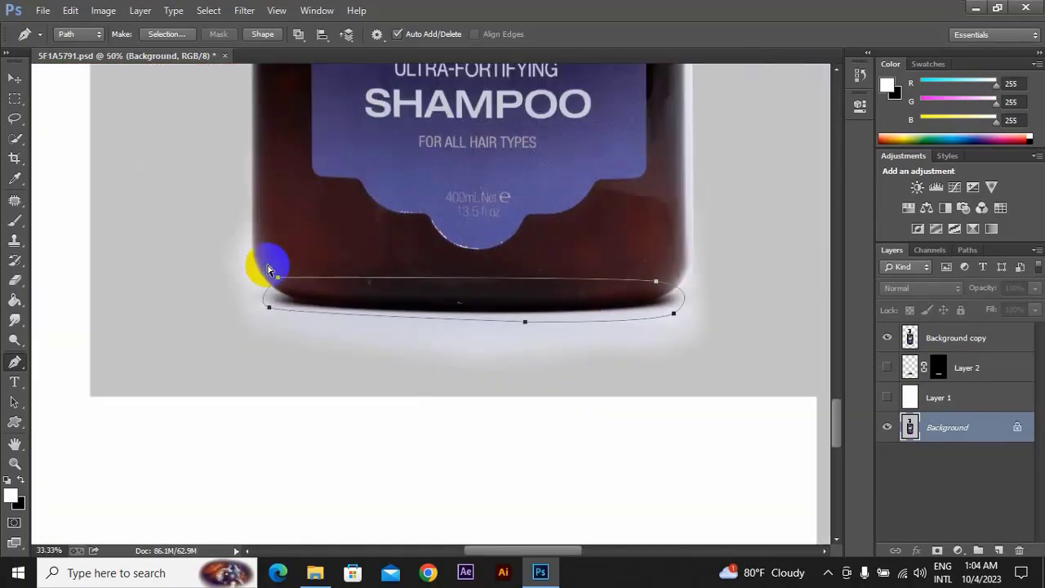
pyautogui.moveTo(378, 287); pyautogui.dragTo(397, 346)
# Step: Convert the base path to a selection with 0 px feather and copy it to Layer 3
pyautogui.rightClick(397, 345)
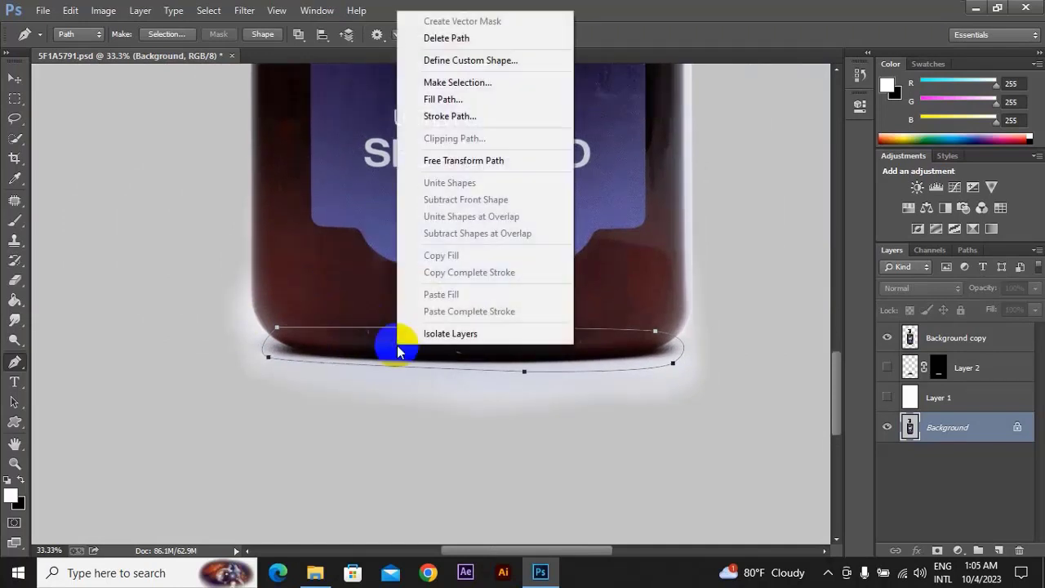
pyautogui.click(448, 82)
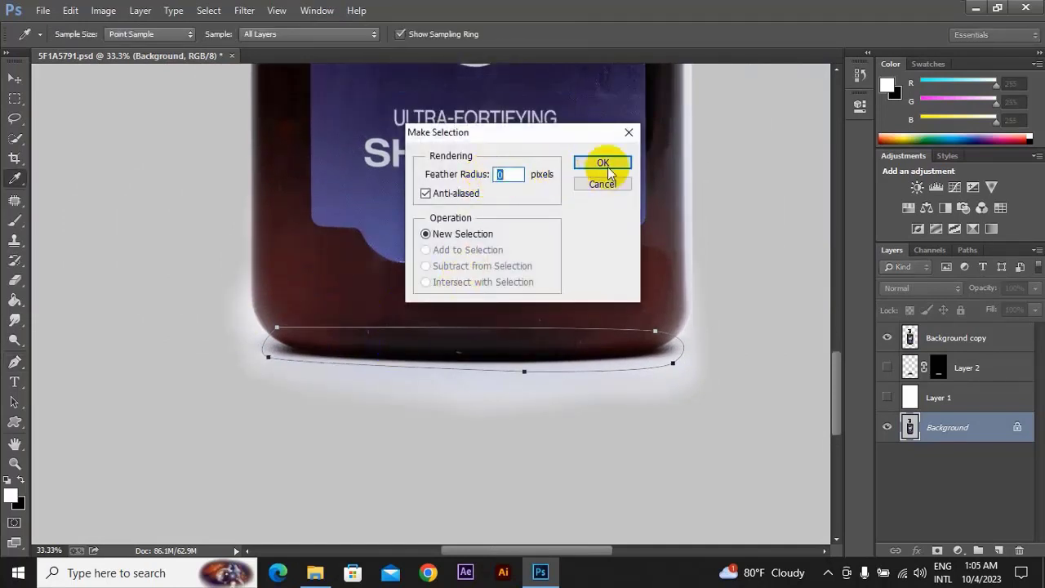
pyautogui.click(608, 164)
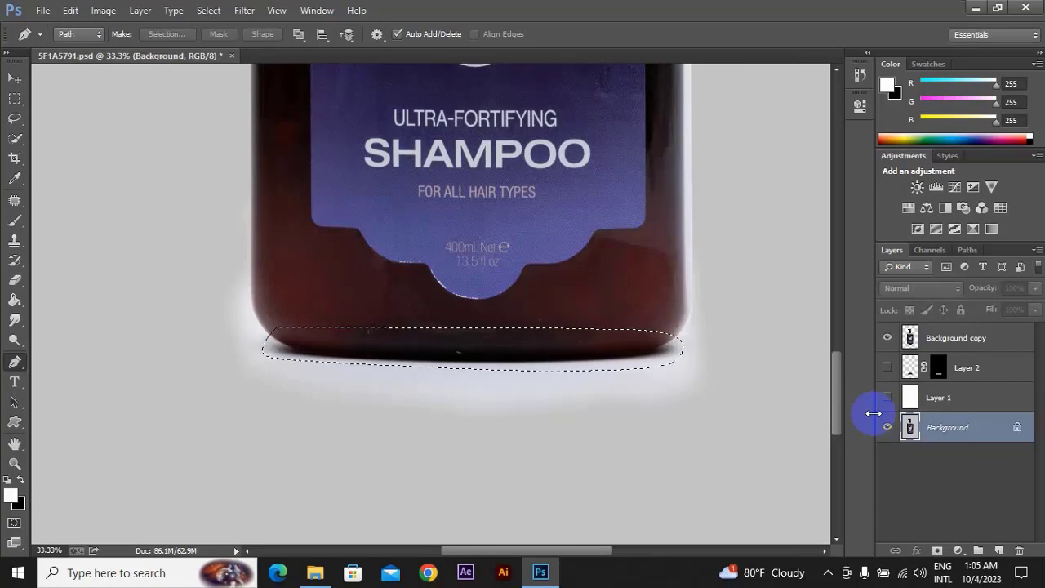
pyautogui.hotkey('ctrl', 'j')
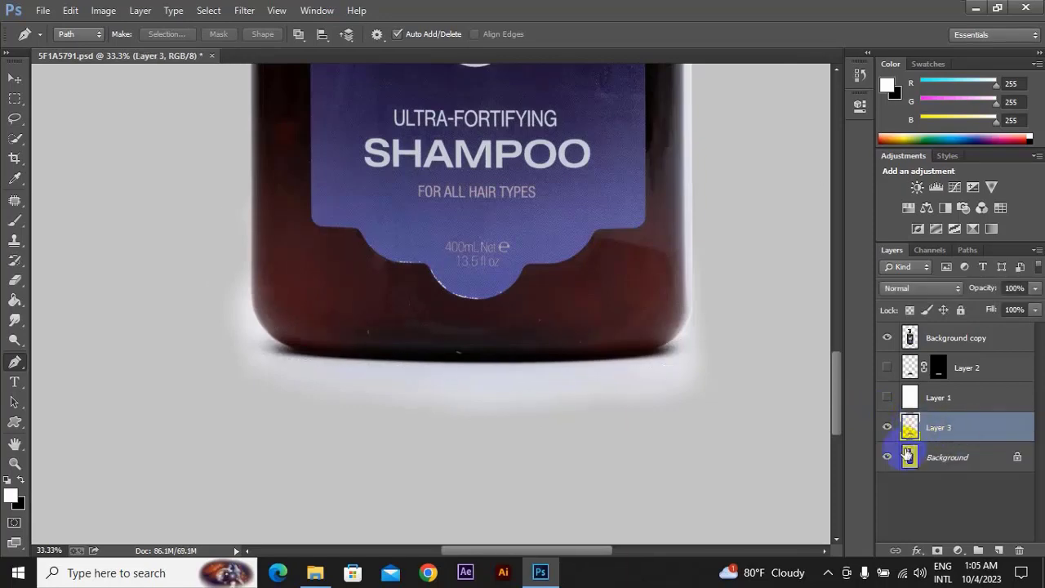
# Step: Toggle layer visibility to inspect the base strip and move Layer 3 above Layer 1
pyautogui.click(890, 457)
pyautogui.click(889, 344)
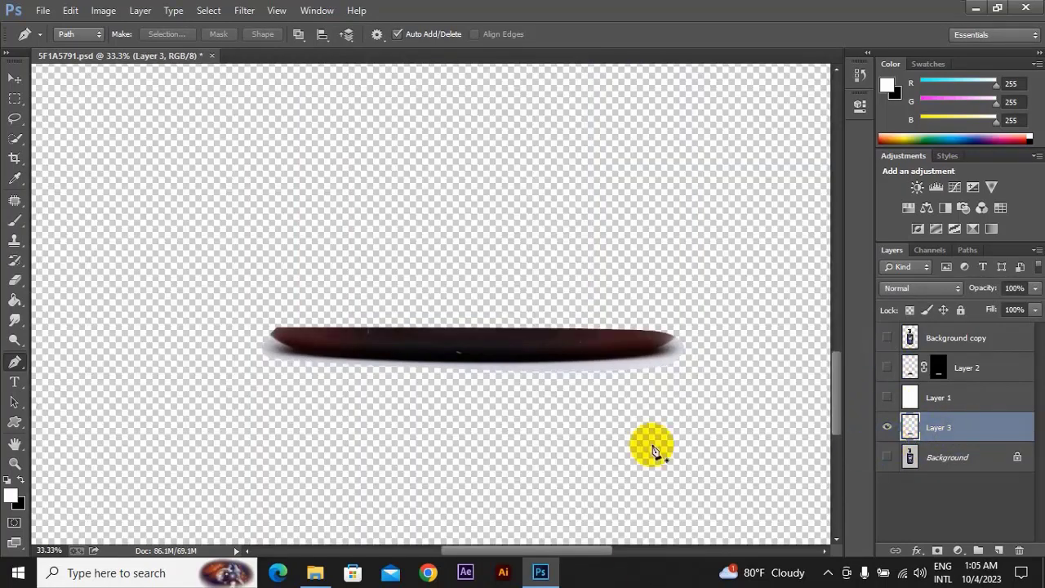
pyautogui.moveTo(887, 457); pyautogui.dragTo(891, 367)
pyautogui.click(891, 367)
pyautogui.click(888, 338)
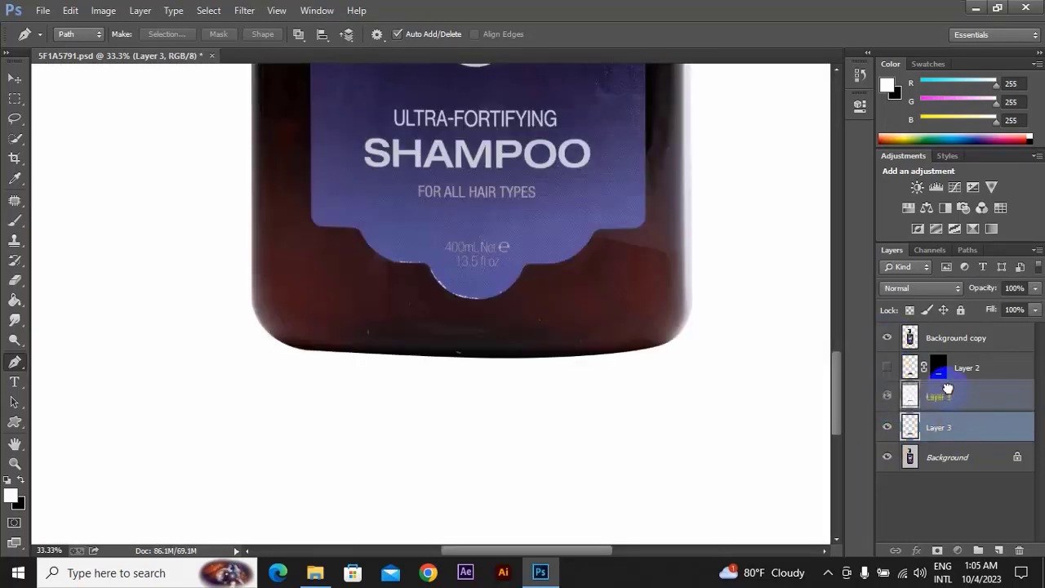
pyautogui.moveTo(960, 426); pyautogui.dragTo(947, 385)
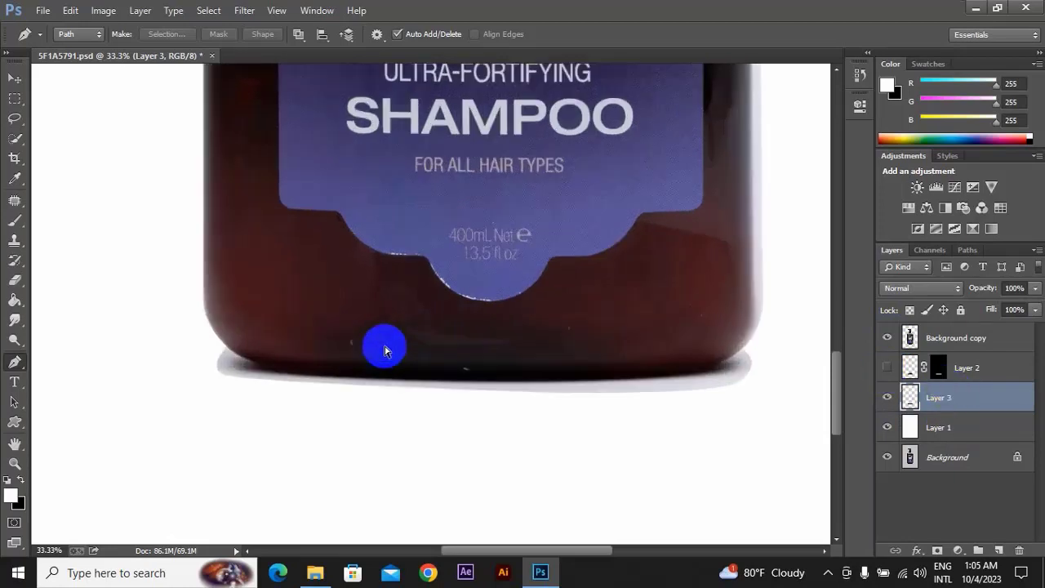
# Step: Inspect the base strip's edges up close, then rename the layer F1
pyautogui.scroll(2, 384, 348)
pyautogui.moveTo(338, 324); pyautogui.dragTo(205, 303)
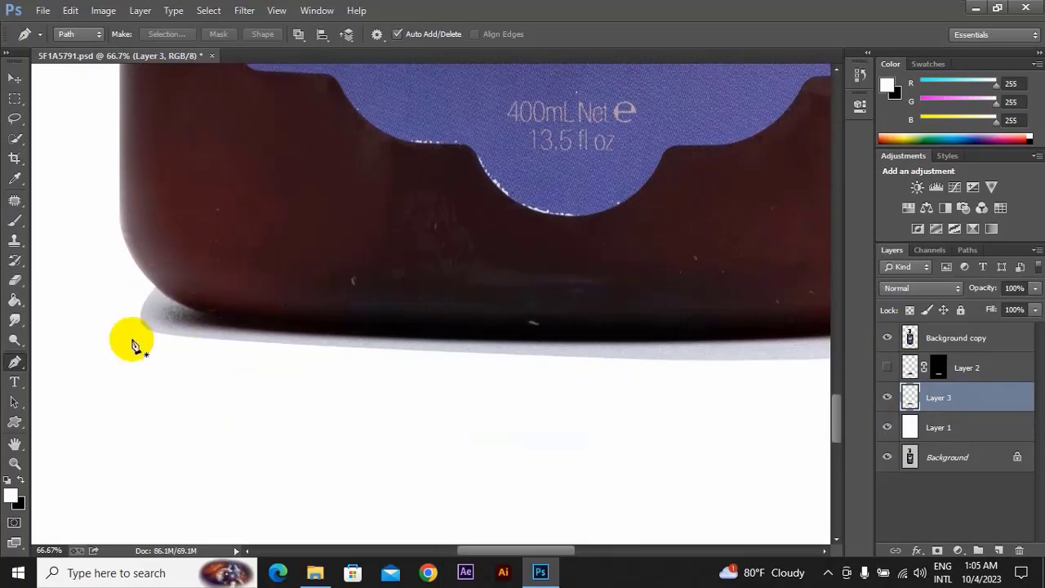
pyautogui.moveTo(309, 330)
pyautogui.mouseDown()
pyautogui.moveTo(253, 289)
pyautogui.moveTo(298, 264)
pyautogui.mouseUp()
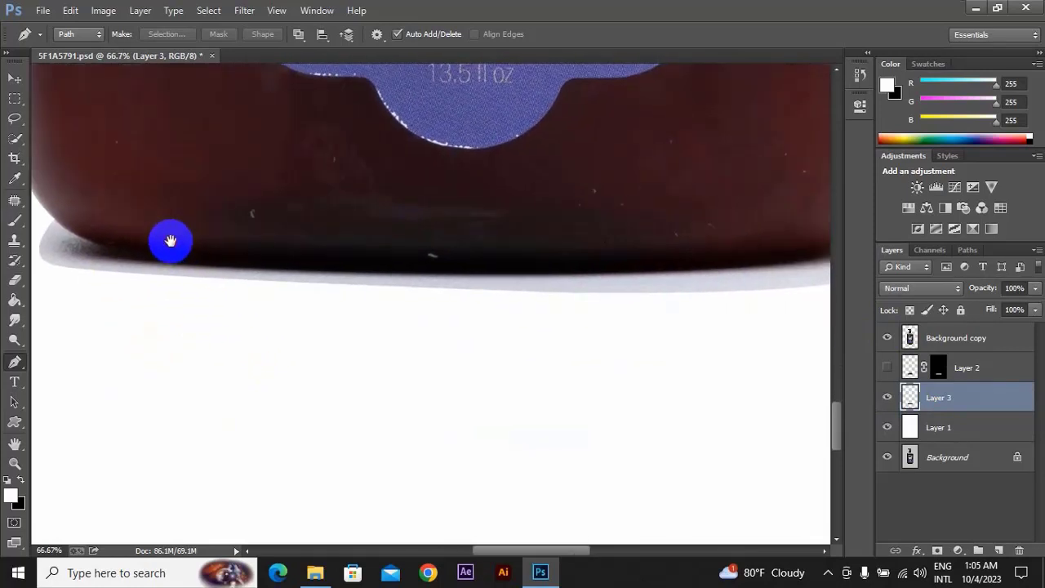
pyautogui.moveTo(239, 306); pyautogui.dragTo(219, 296)
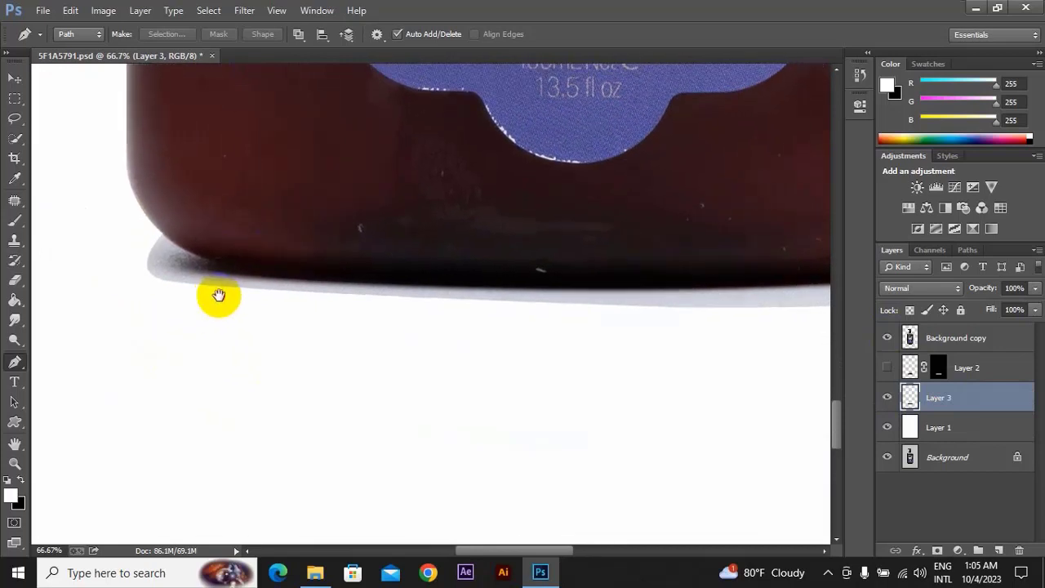
pyautogui.scroll(1, 218, 302)
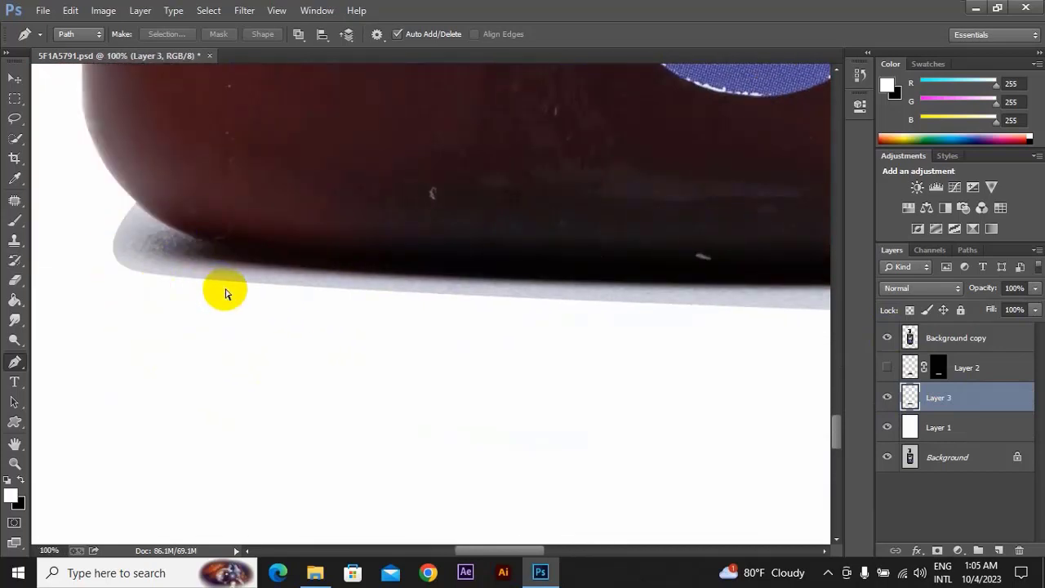
pyautogui.scroll(-1, 226, 294)
pyautogui.scroll(-1, 226, 294)
pyautogui.scroll(-1, 226, 294)
pyautogui.scroll(-1, 226, 294)
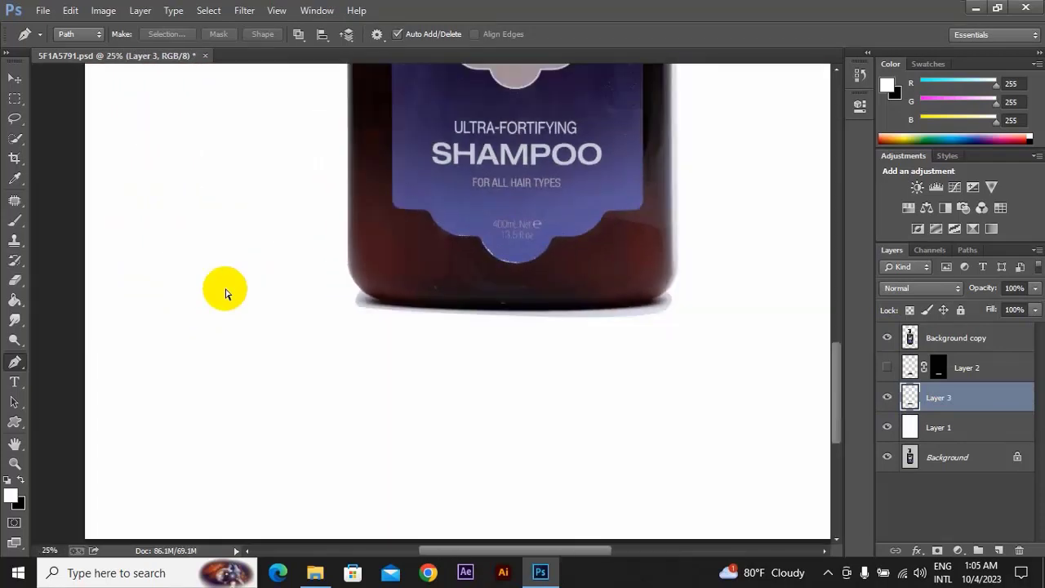
pyautogui.click(887, 371)
pyautogui.click(935, 367)
pyautogui.write('F1')
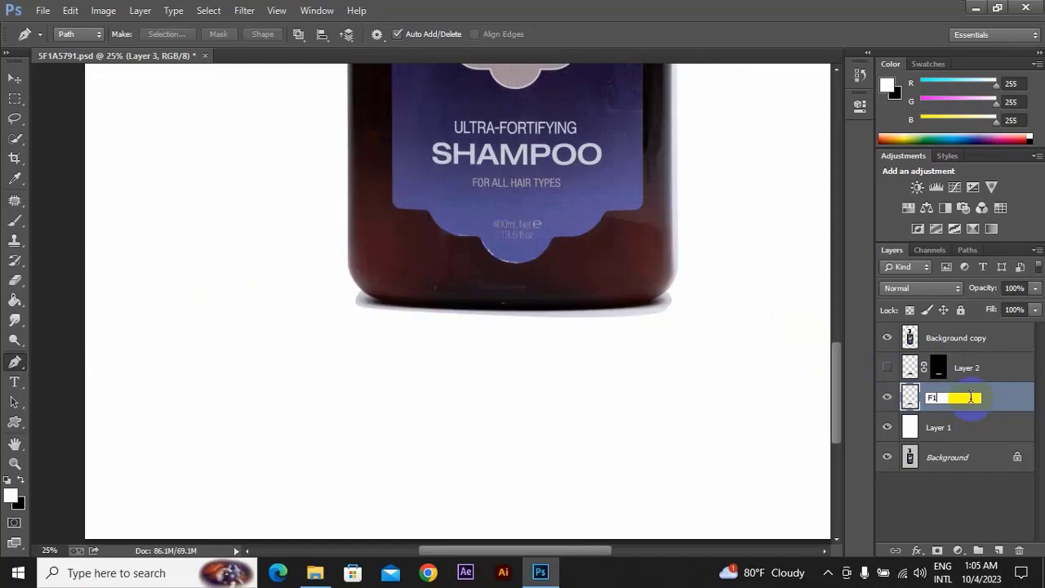
# Step: Hide F1 and Layer 1 and make the Background layer active
pyautogui.click(888, 397)
pyautogui.click(914, 427)
pyautogui.click(887, 427)
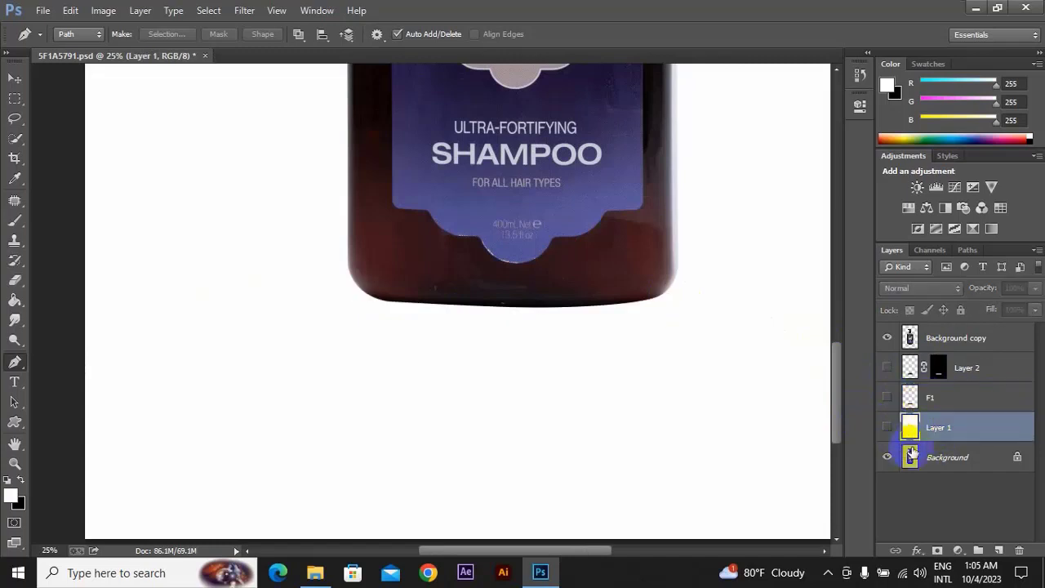
pyautogui.click(913, 457)
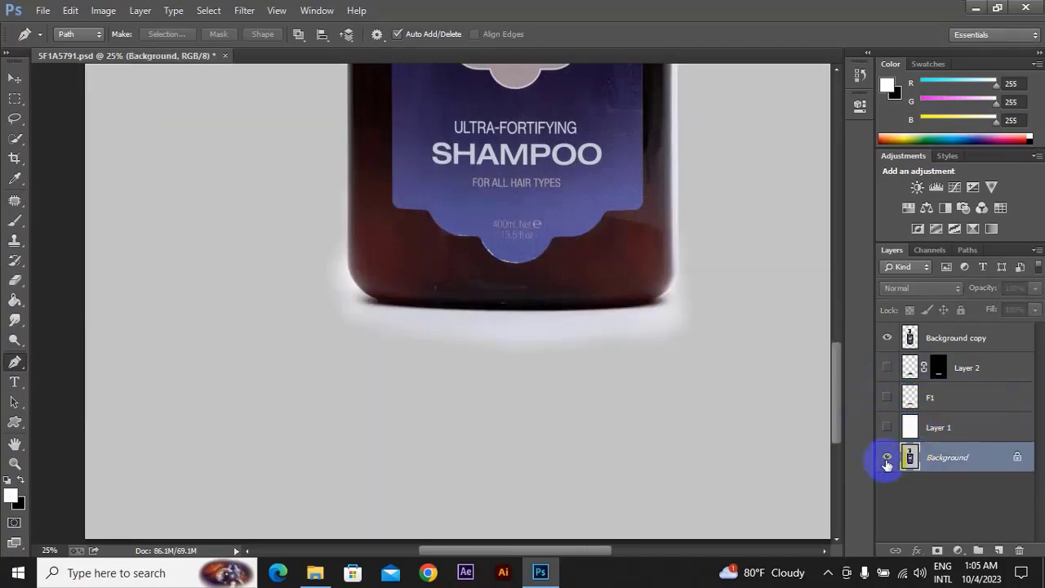
# Step: Draw a closed path around the bottle's base and make it a 10 px feathered selection
pyautogui.click(368, 293)
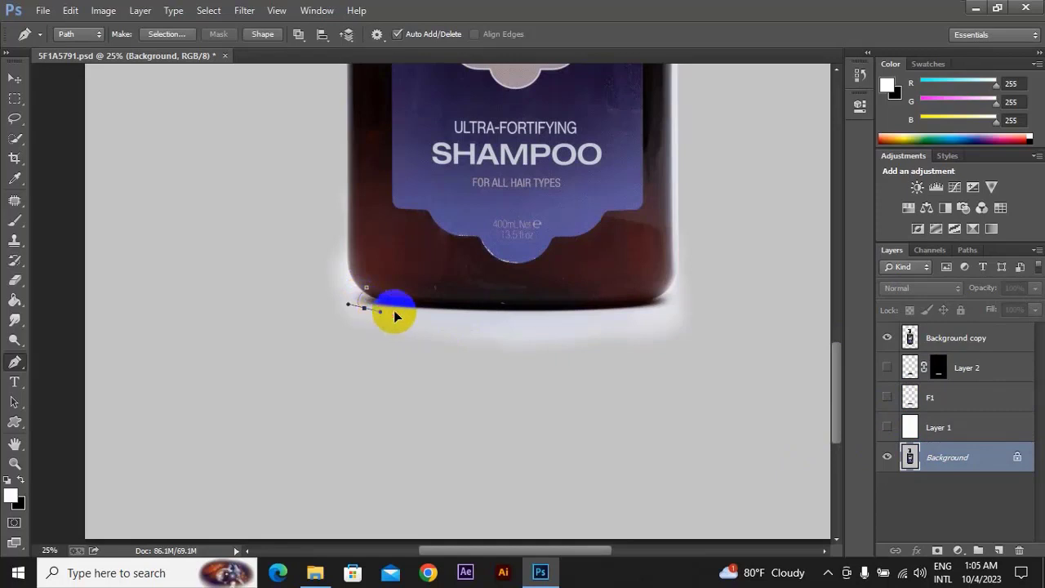
pyautogui.click(538, 323)
pyautogui.moveTo(551, 321); pyautogui.dragTo(563, 315)
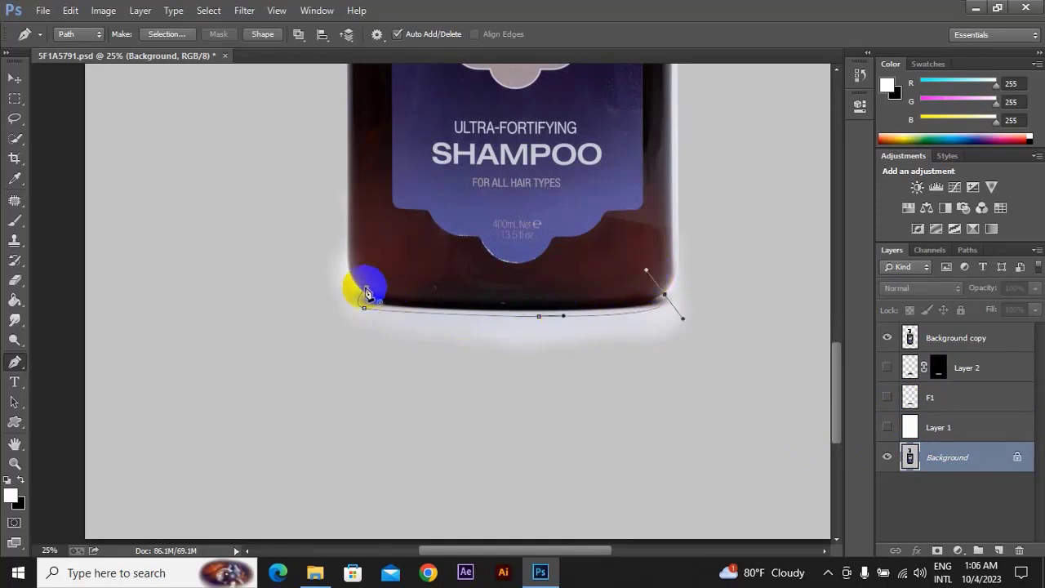
pyautogui.moveTo(366, 287); pyautogui.dragTo(473, 302)
pyautogui.rightClick(479, 261)
pyautogui.click(511, 295)
pyautogui.write('10')
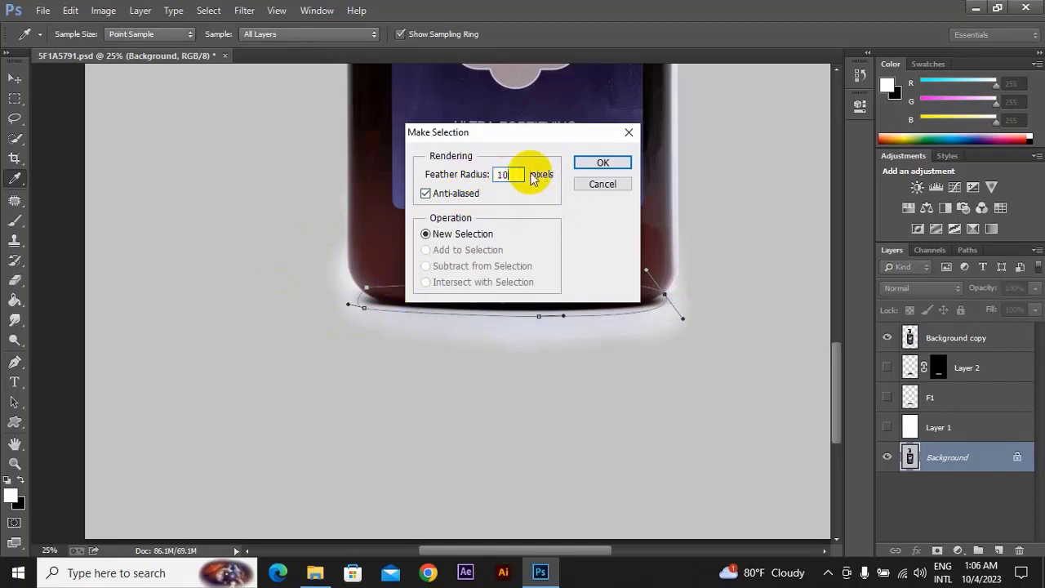
pyautogui.click(602, 162)
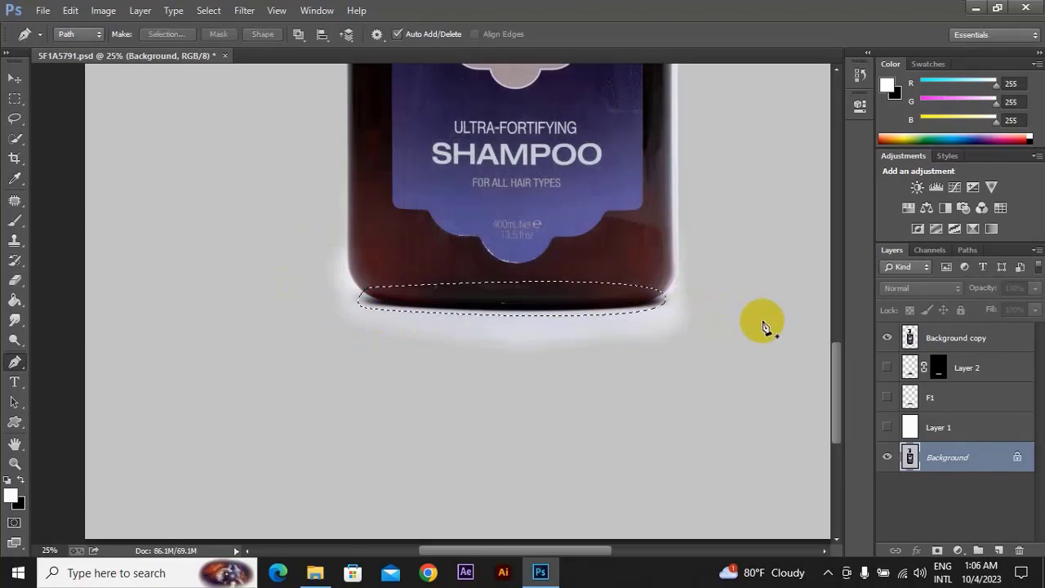
# Step: Copy the feathered base to a new Layer 3 and move it above Layer 1
pyautogui.moveTo(473, 286); pyautogui.dragTo(517, 303)
pyautogui.click(541, 319)
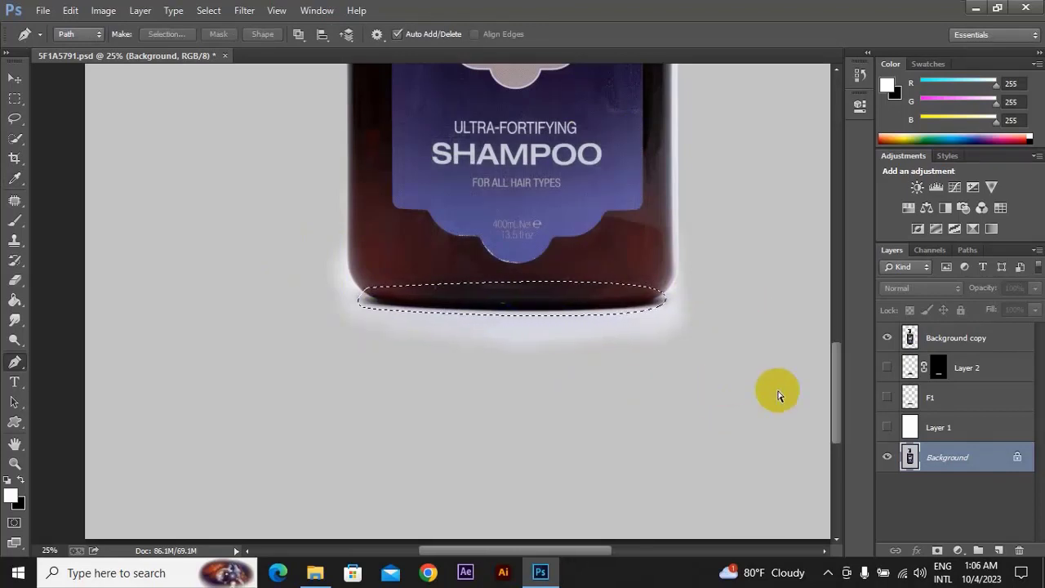
pyautogui.hotkey('ctrl', 'j')
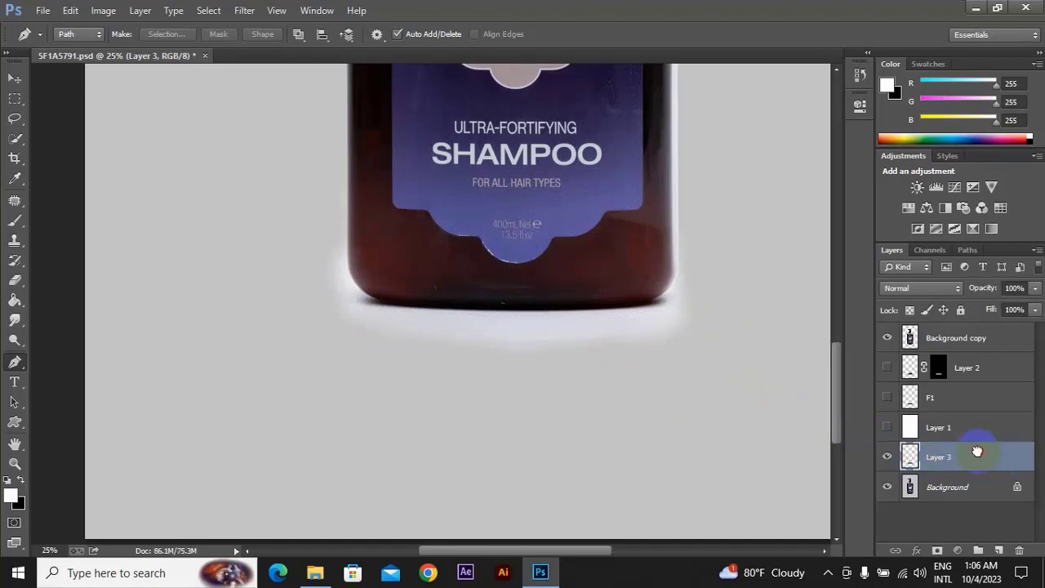
pyautogui.moveTo(977, 451); pyautogui.dragTo(968, 415)
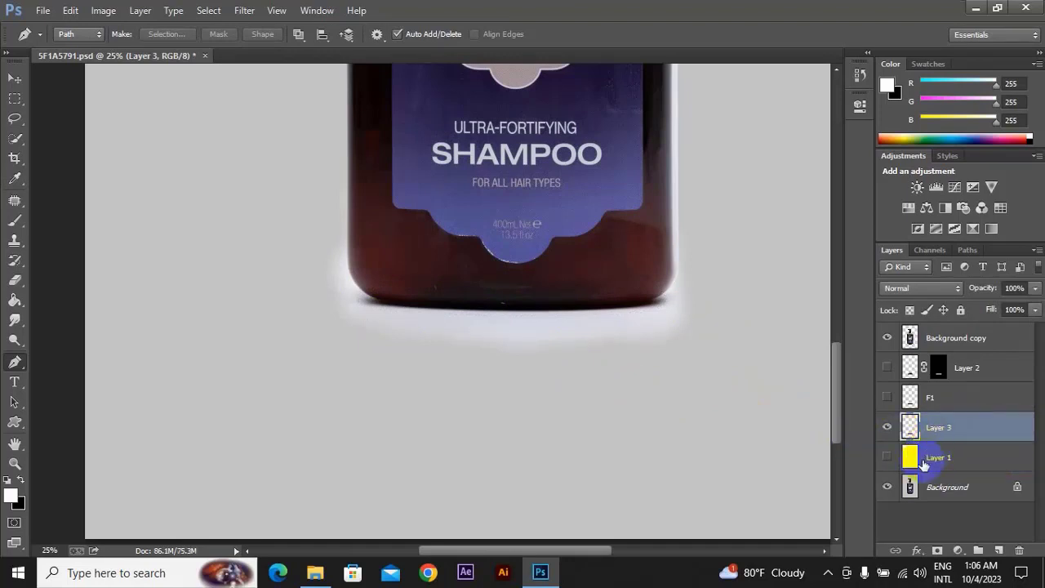
# Step: Show Layer 1, rename Layer 3 to F2, then hide F2 and show F1
pyautogui.click(926, 462)
pyautogui.click(889, 457)
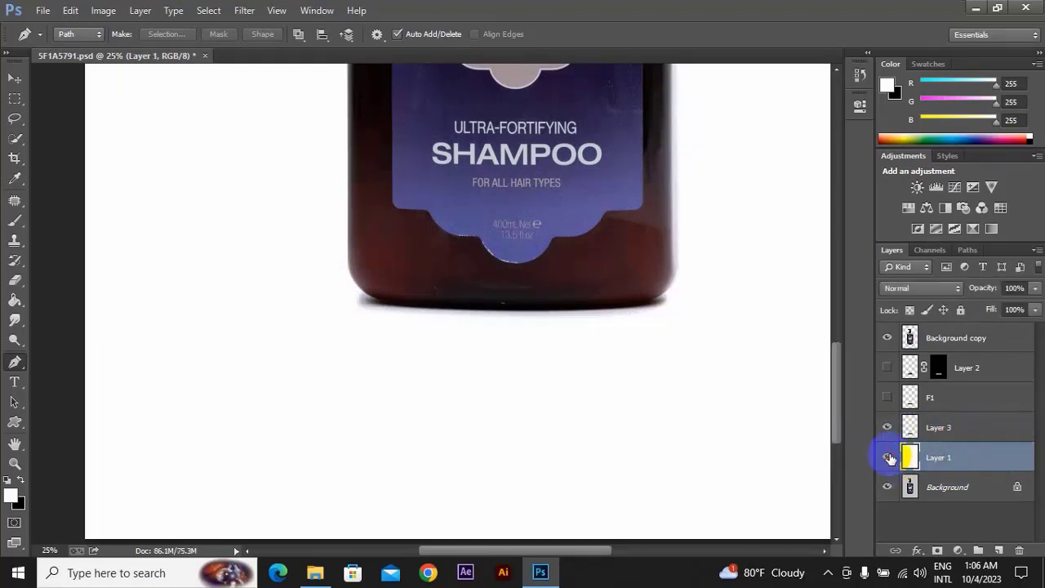
pyautogui.click(919, 418)
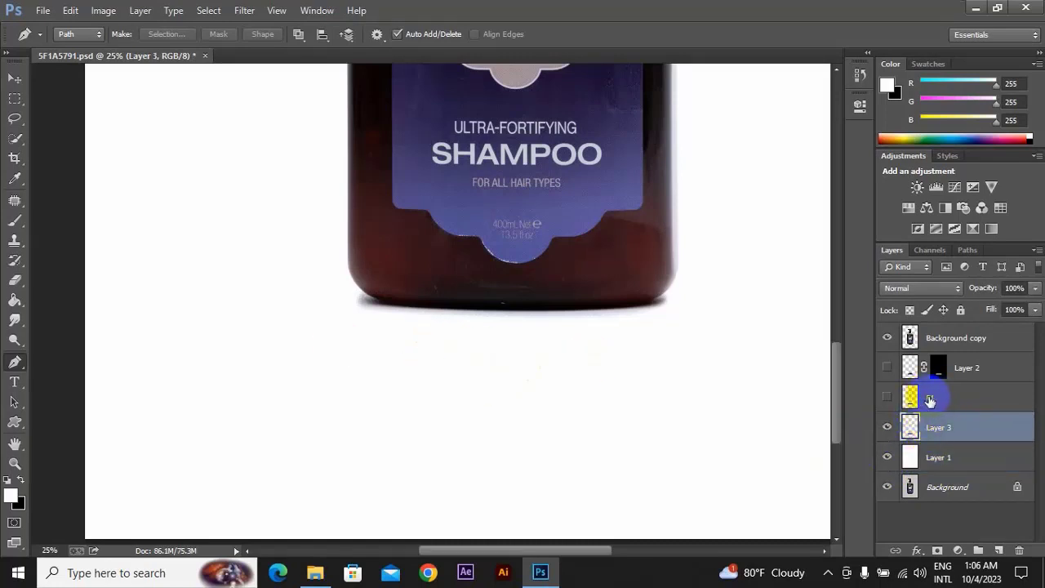
pyautogui.doubleClick(930, 427)
pyautogui.write('F2')
pyautogui.click(887, 426)
pyautogui.click(887, 397)
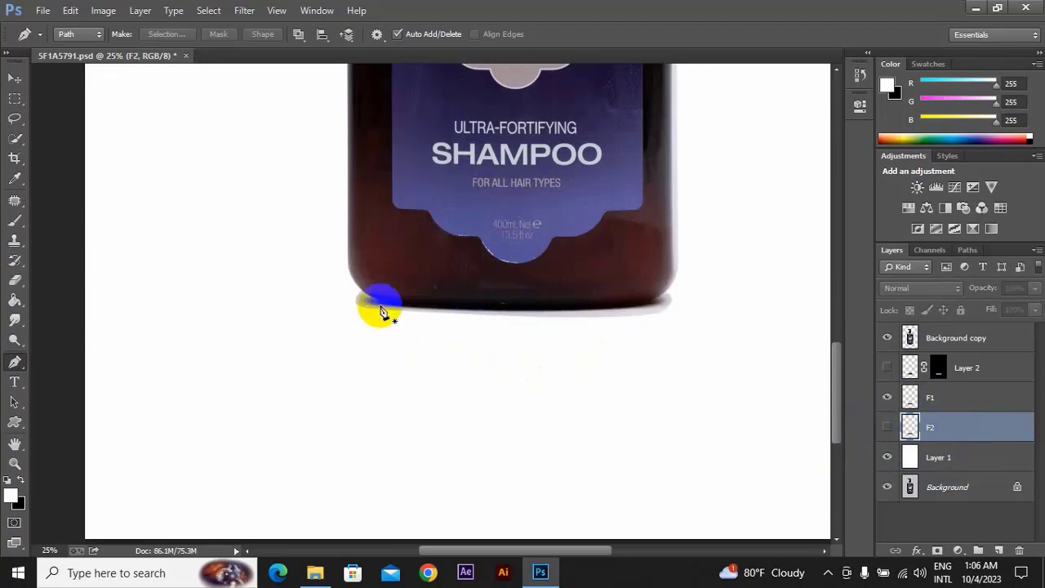
# Step: Select F1 and toggle its visibility to compare its shadow under the bottle
pyautogui.click(930, 399)
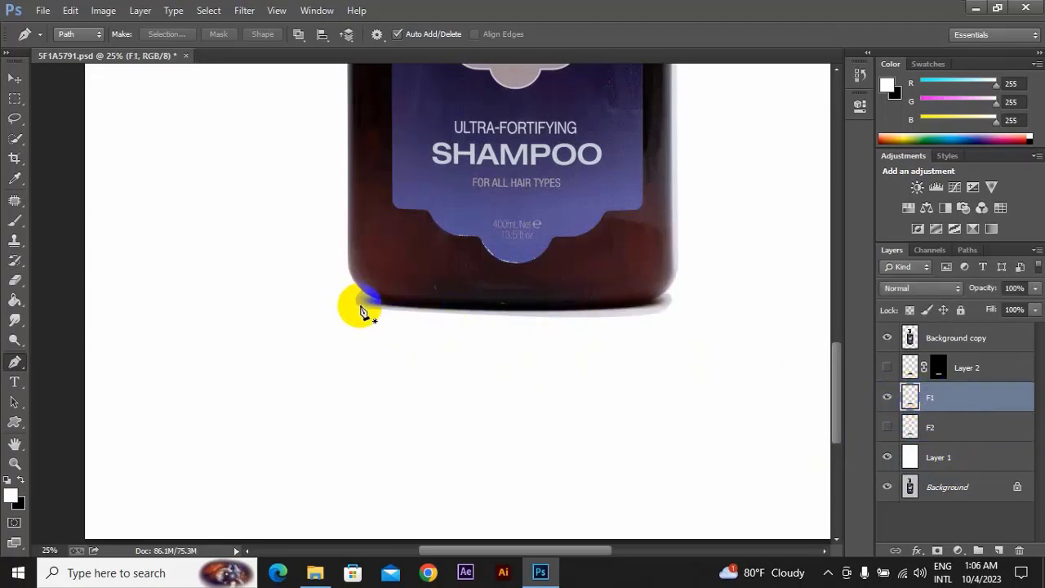
pyautogui.click(888, 397)
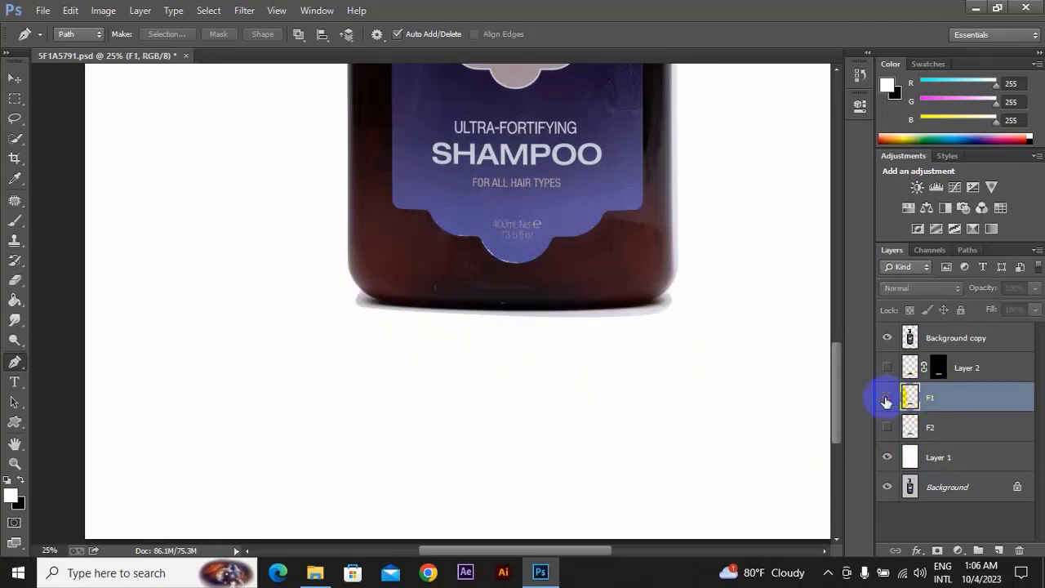
pyautogui.click(888, 397)
pyautogui.click(400, 277)
pyautogui.click(415, 299)
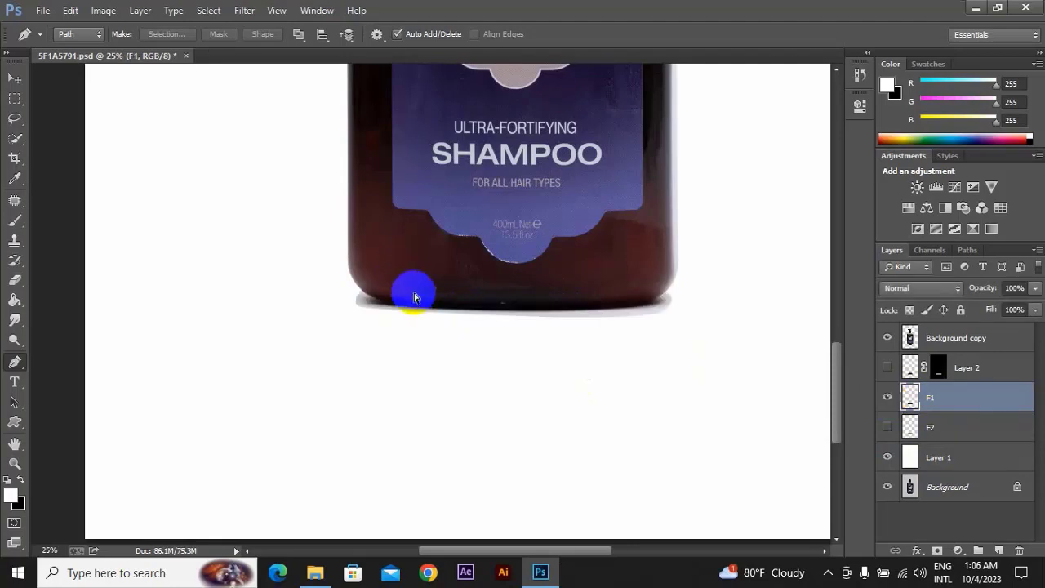
pyautogui.scroll(-2, 414, 297)
pyautogui.scroll(-1, 413, 297)
pyautogui.scroll(2, 414, 297)
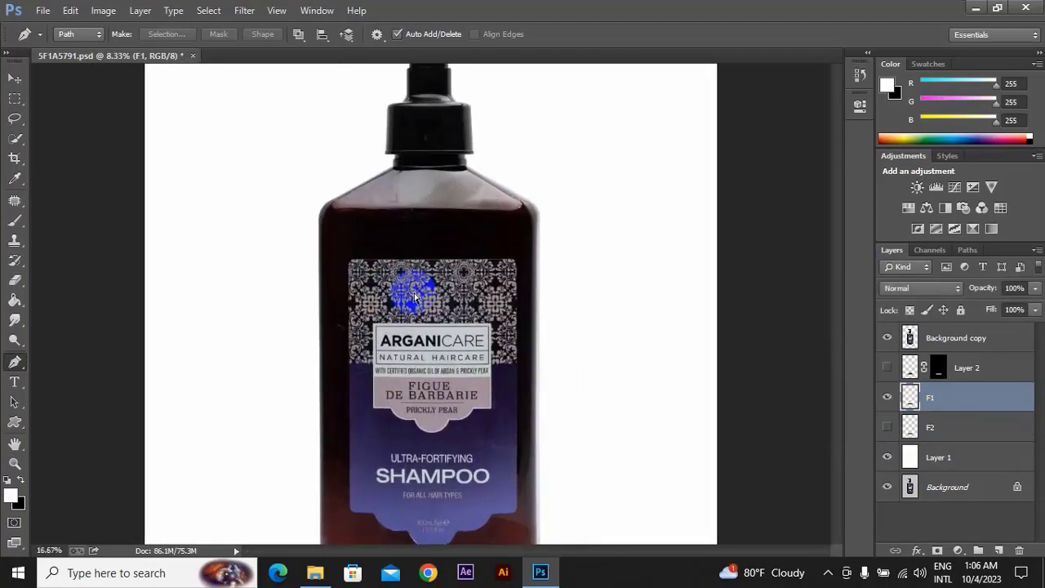
pyautogui.scroll(2, 413, 298)
pyautogui.scroll(-5, 547, 318)
# Step: Show F2, hide F1, make F2 active, and bring the bottle's base into view
pyautogui.click(910, 425)
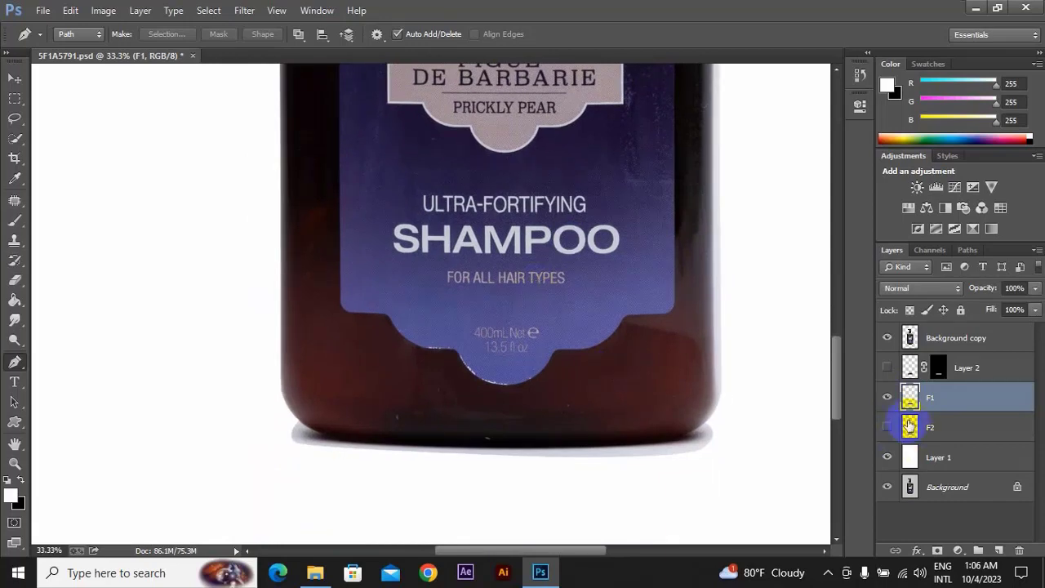
pyautogui.click(887, 397)
pyautogui.click(923, 427)
pyautogui.click(886, 426)
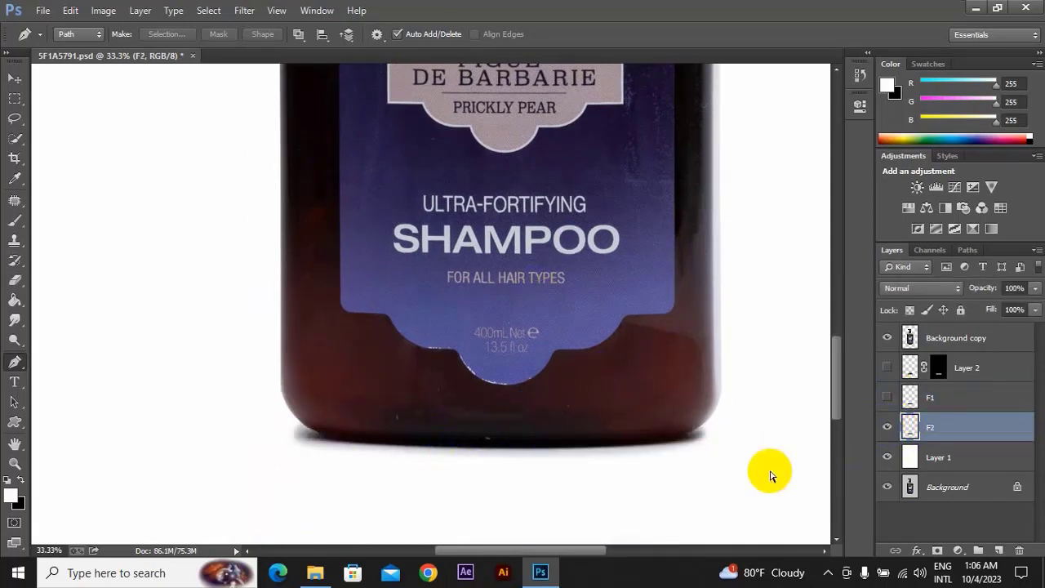
pyautogui.scroll(-1, 769, 475)
pyautogui.scroll(-1, 769, 475)
pyautogui.scroll(-1, 770, 475)
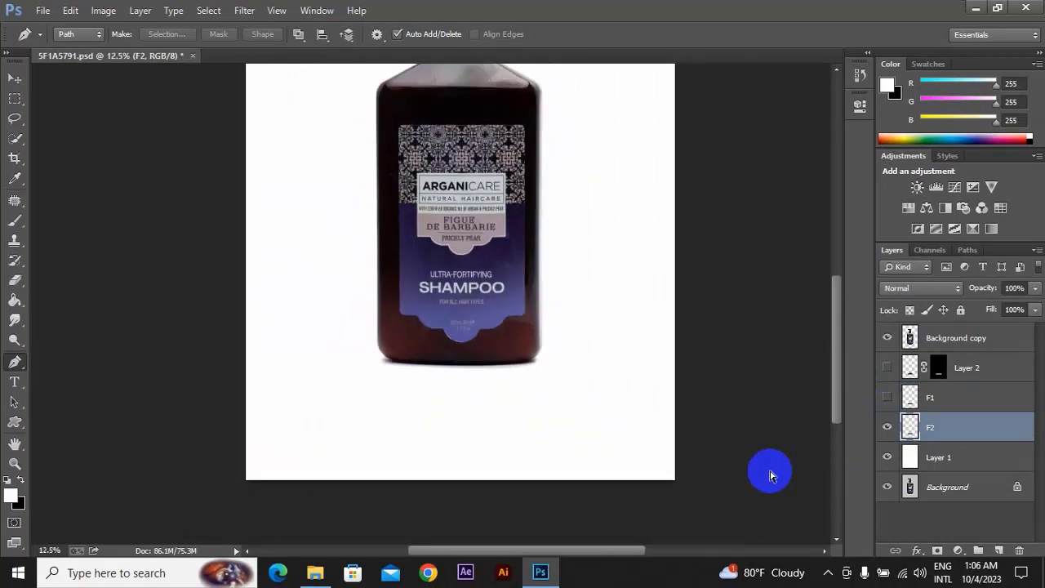
pyautogui.scroll(-1, 769, 475)
pyautogui.scroll(-1, 770, 475)
pyautogui.scroll(3, 769, 475)
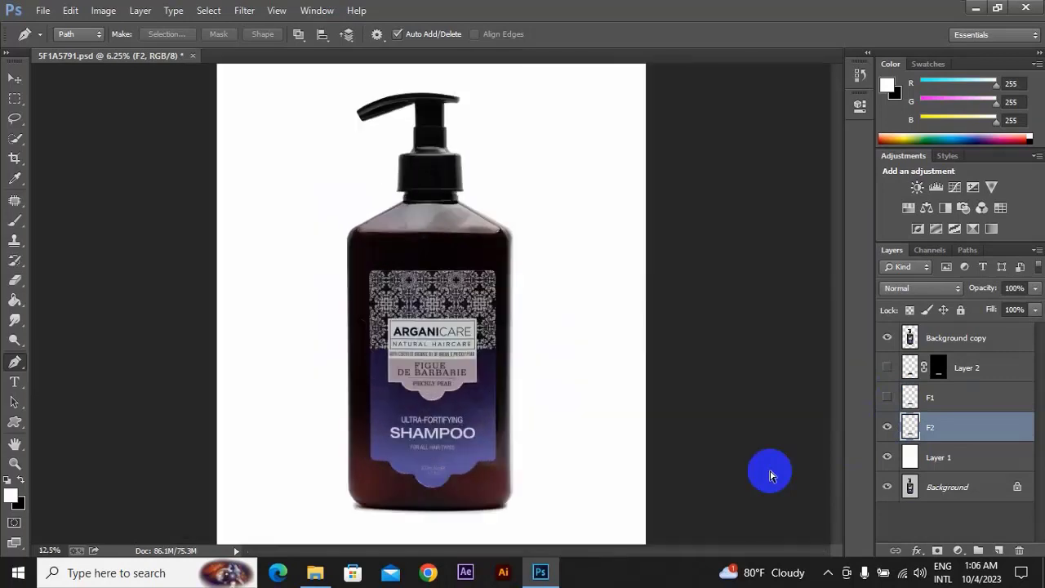
pyautogui.scroll(1, 770, 475)
pyautogui.scroll(1, 769, 475)
pyautogui.moveTo(730, 468); pyautogui.dragTo(625, 182)
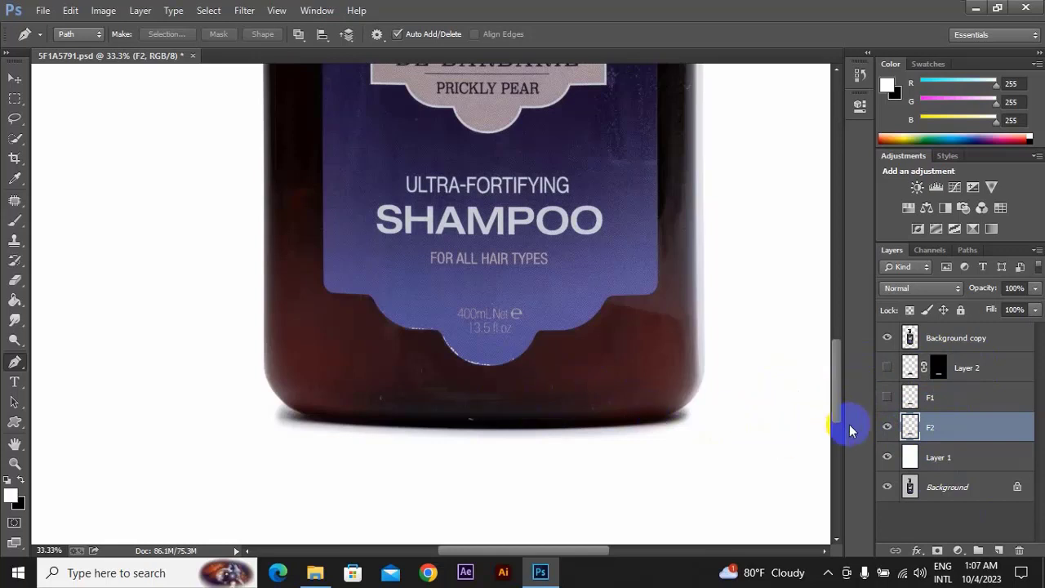
# Step: Delete the F1 and F2 layers, check Layer 2's shadow, and select Layer 2
pyautogui.keyDown('ctrl'); pyautogui.click(955, 399); pyautogui.keyUp('ctrl')
pyautogui.click(1018, 548)
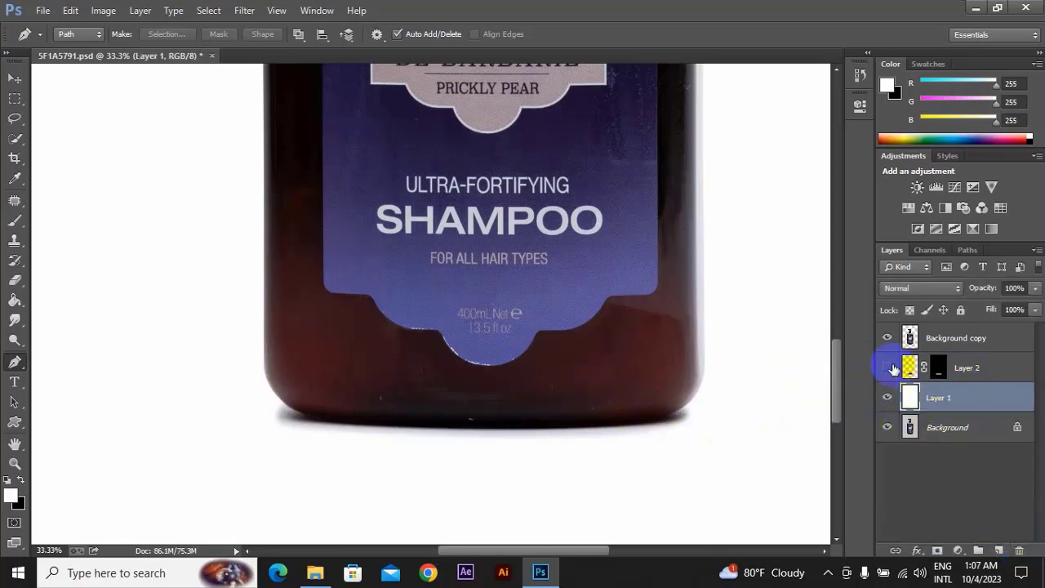
pyautogui.click(887, 367)
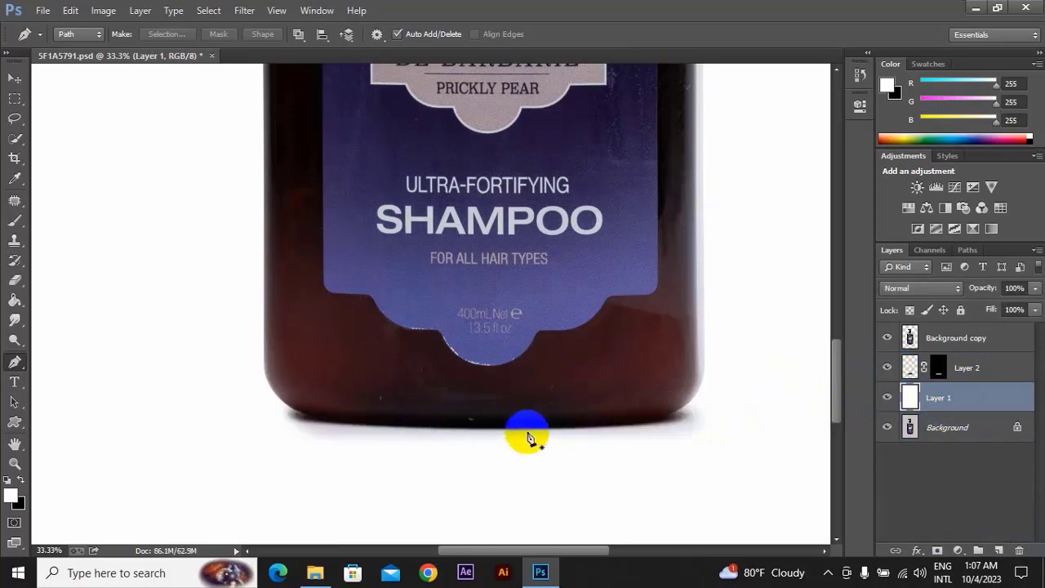
pyautogui.click(887, 369)
pyautogui.click(975, 376)
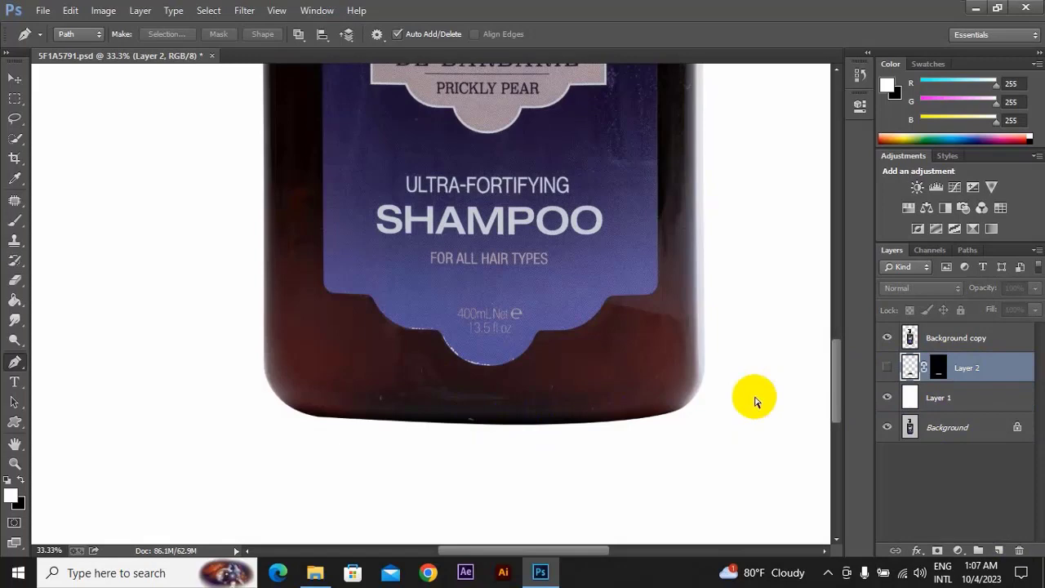
# Step: Zoom to 50% on the bottle's base, then add a new empty layer above Layer 1
pyautogui.hotkey('ctrl', '0')
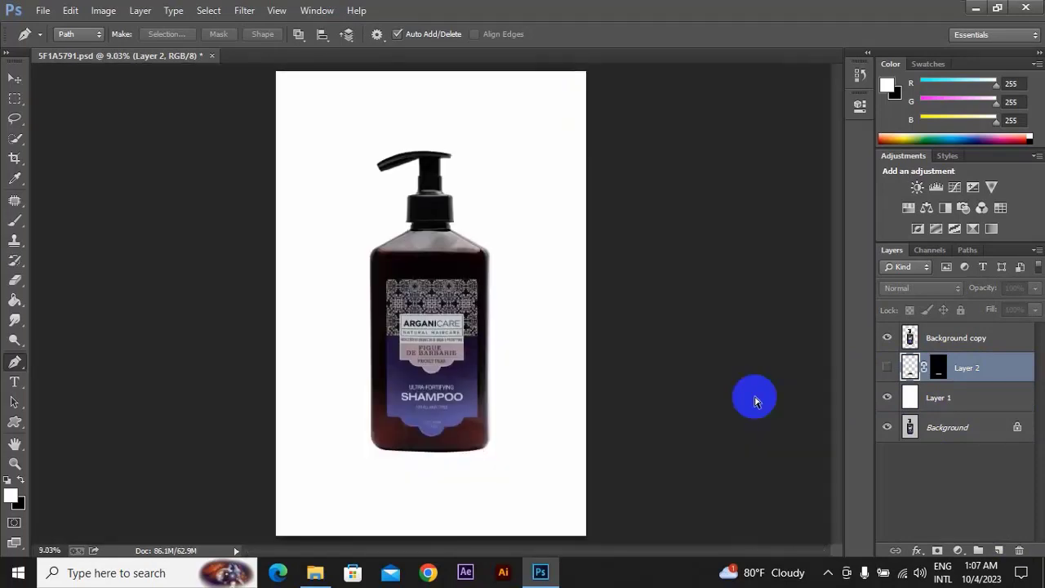
pyautogui.hotkey('ctrl', '+')
pyautogui.hotkey('ctrl', '+')
pyautogui.hotkey('ctrl', '+')
pyautogui.hotkey('ctrl', '+')
pyautogui.hotkey('ctrl', '+')
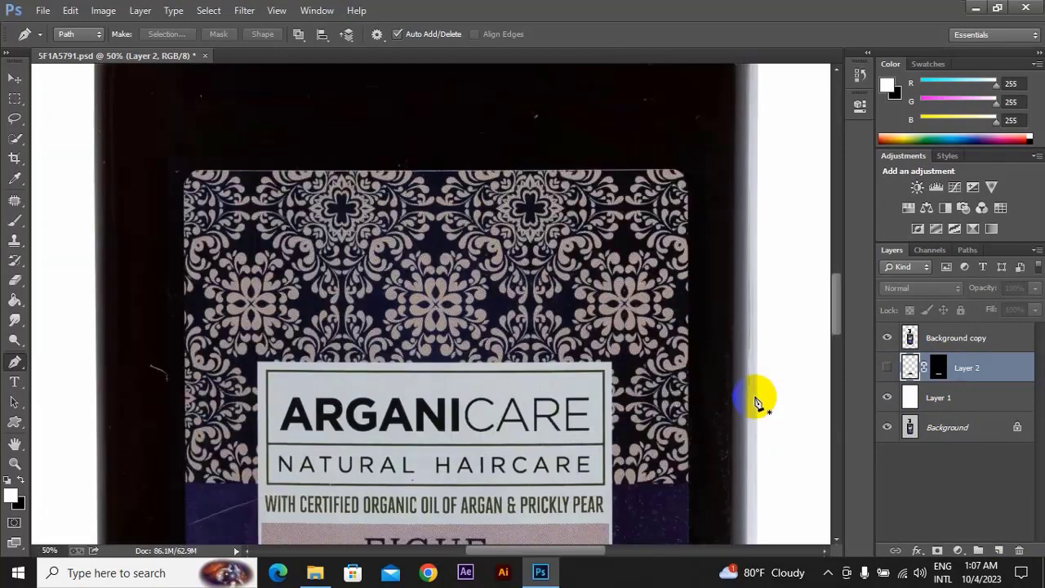
pyautogui.moveTo(642, 312); pyautogui.dragTo(613, 65)
pyautogui.moveTo(594, 533); pyautogui.dragTo(592, 205)
pyautogui.moveTo(576, 433); pyautogui.dragTo(572, 235)
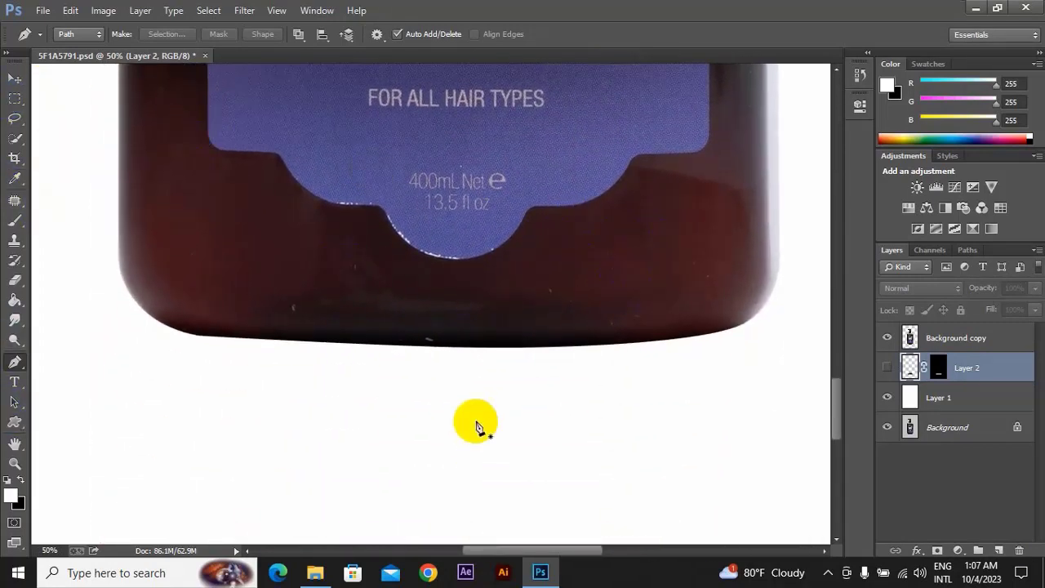
pyautogui.click(951, 398)
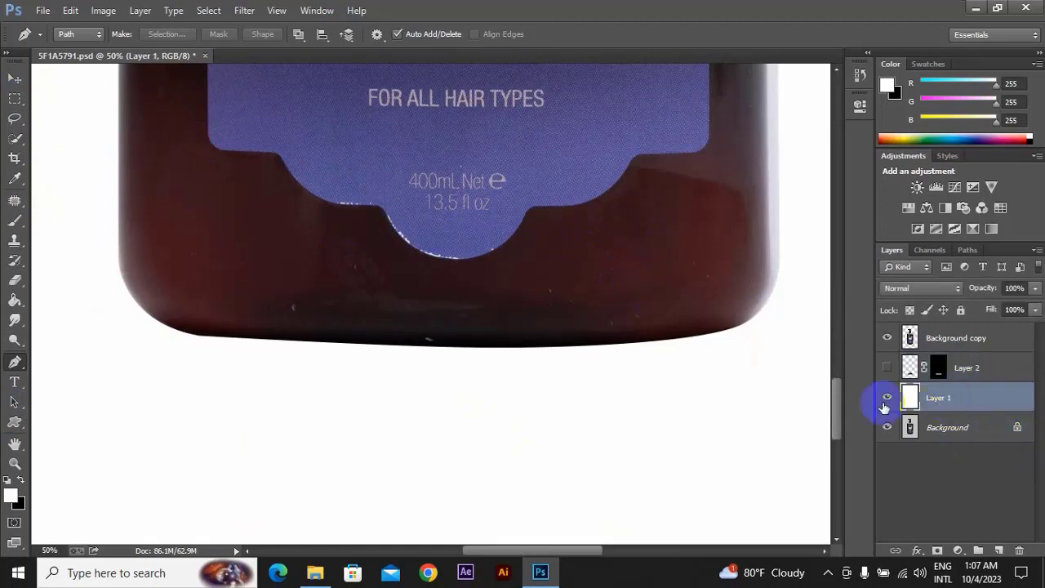
pyautogui.hotkey('alt', 'BackSpace')
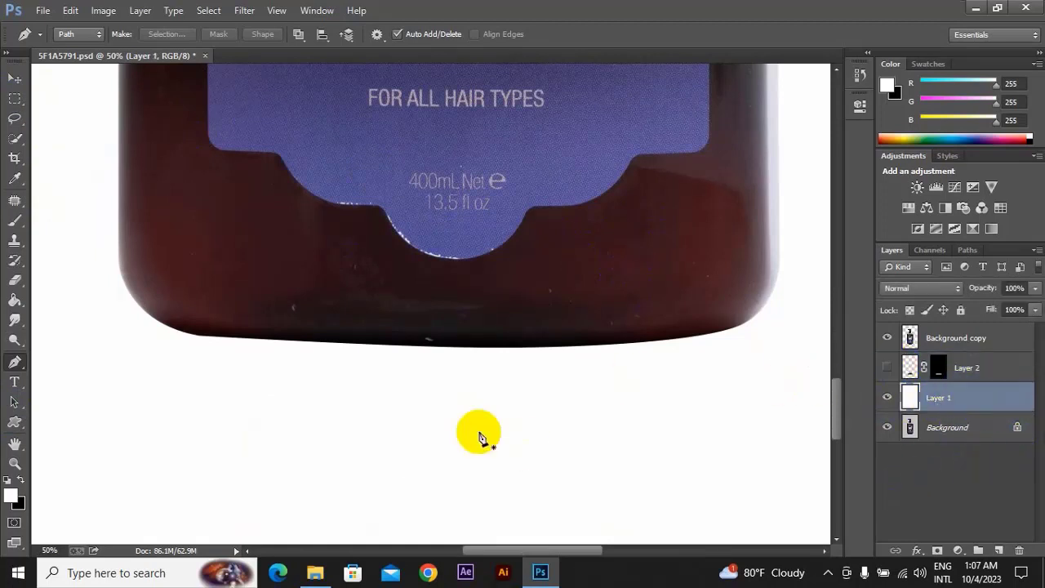
pyautogui.click(998, 550)
# Step: Rename the new Layer 3 to 'new 1' and hide the white Layer 1
pyautogui.click(910, 399)
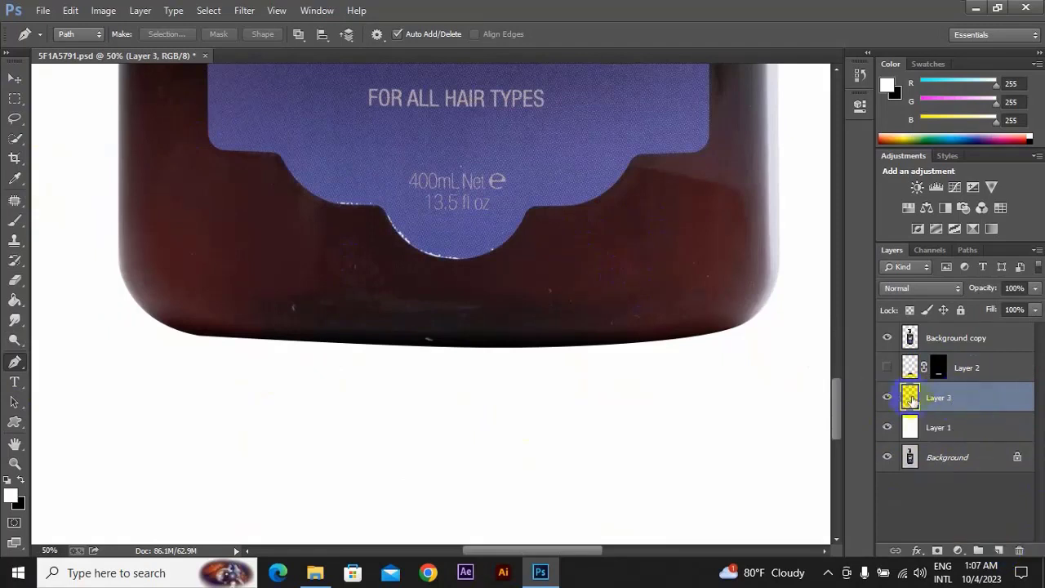
pyautogui.doubleClick(937, 398)
pyautogui.write('new 1')
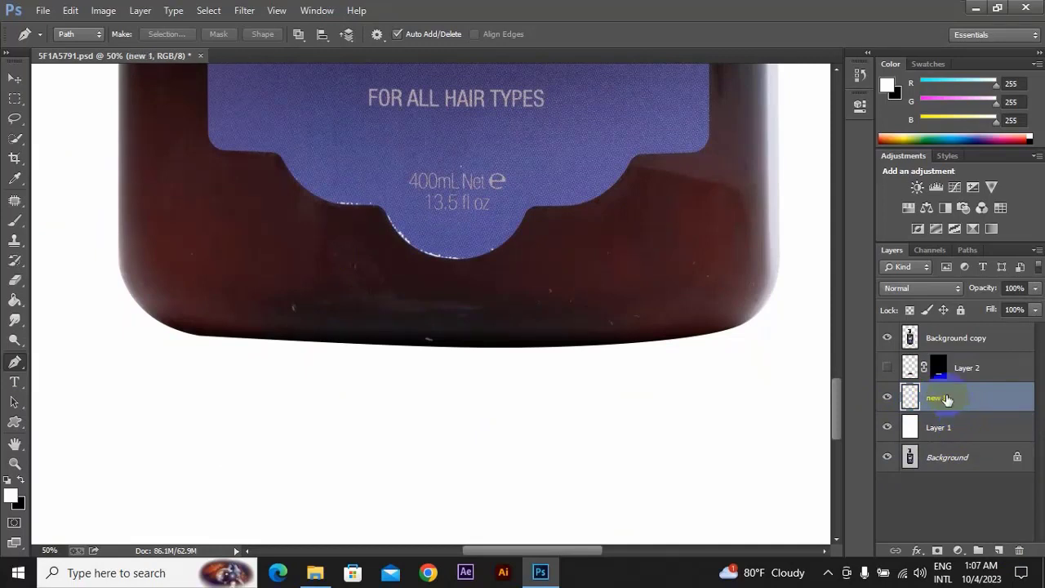
pyautogui.moveTo(340, 341); pyautogui.dragTo(247, 336)
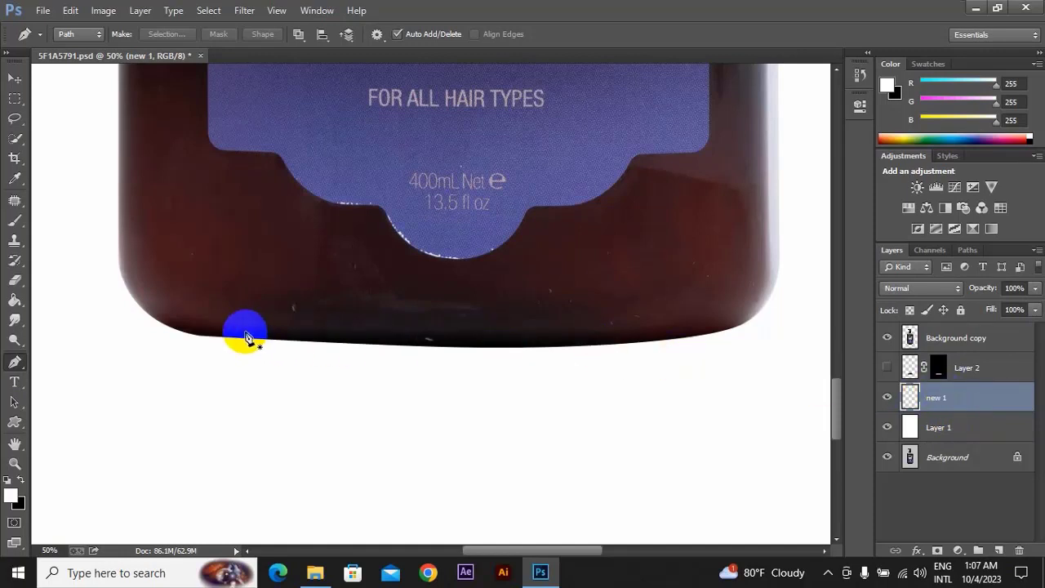
pyautogui.click(404, 325)
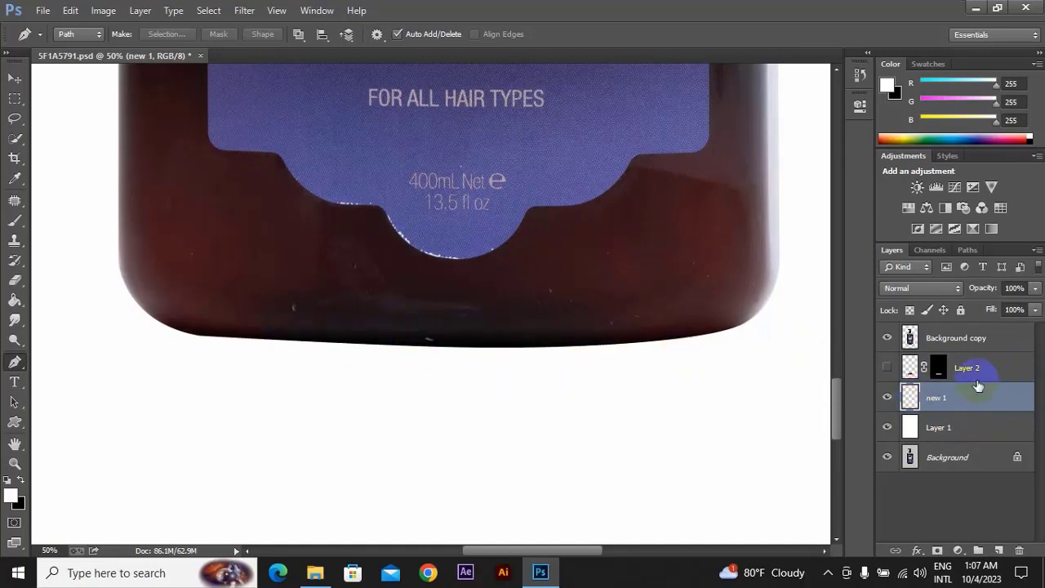
pyautogui.click(217, 347)
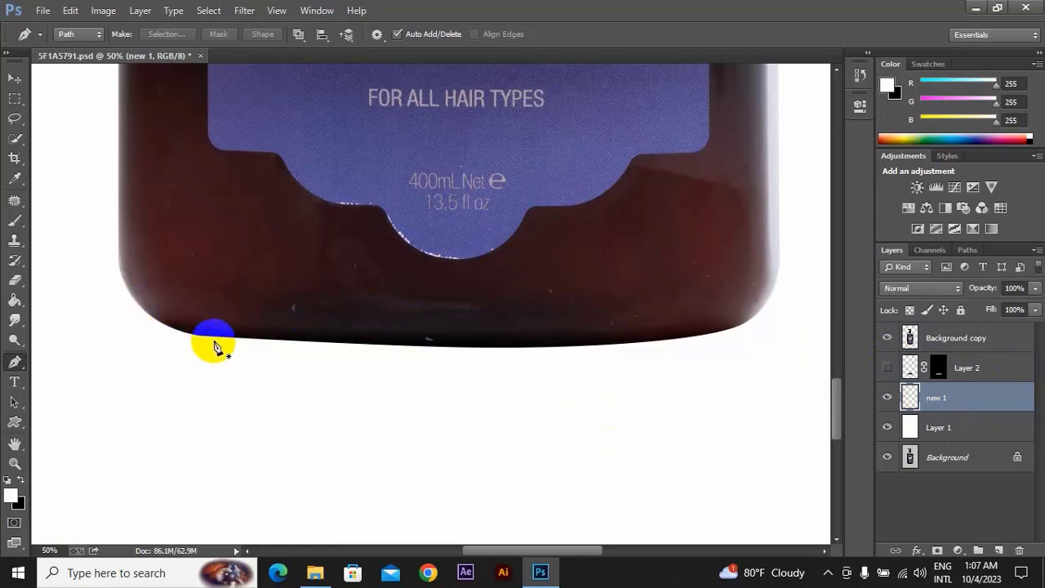
pyautogui.click(472, 308)
pyautogui.click(161, 346)
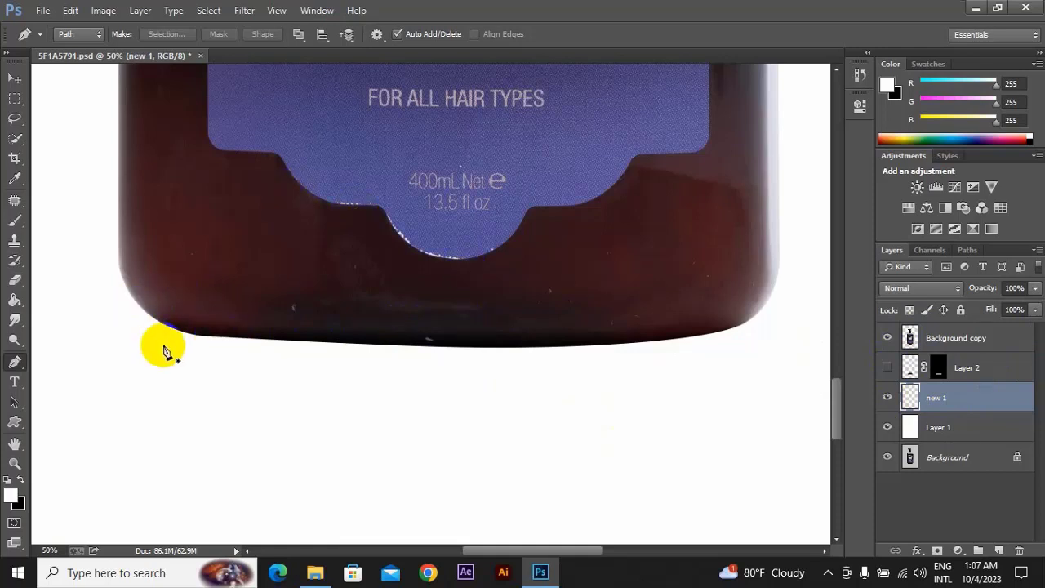
pyautogui.keyDown('ctrl'); pyautogui.click(910, 431); pyautogui.keyUp('ctrl')
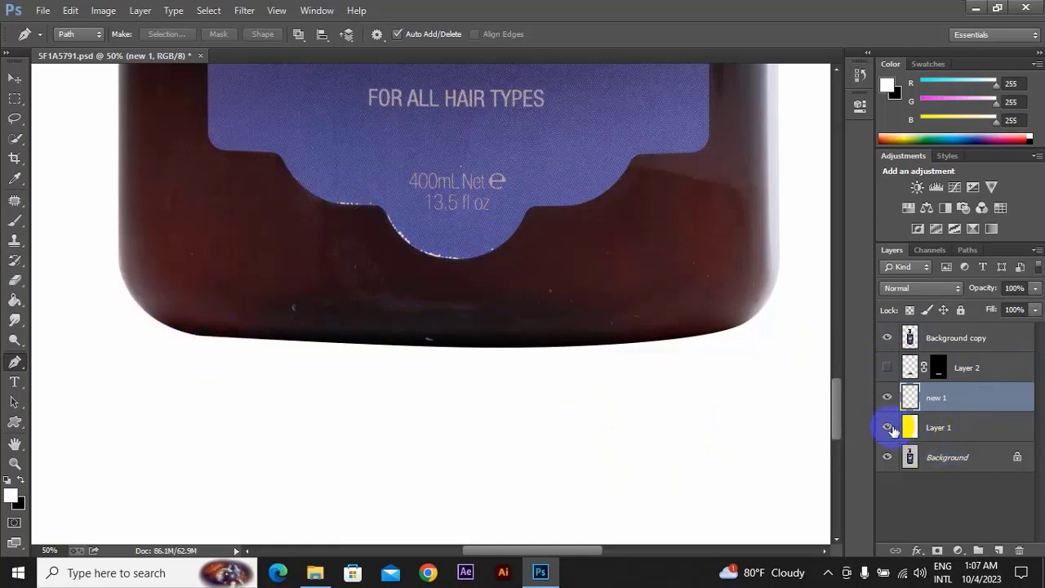
pyautogui.click(890, 429)
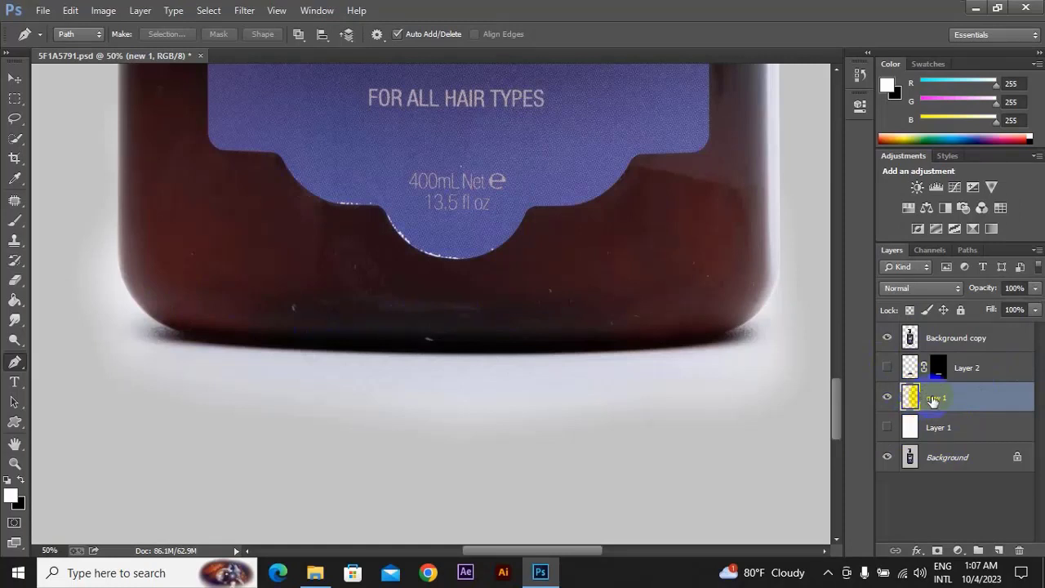
# Step: On new 1, draw a closed oval Pen path around the bottle's base
pyautogui.click(450, 389)
pyautogui.click(157, 328)
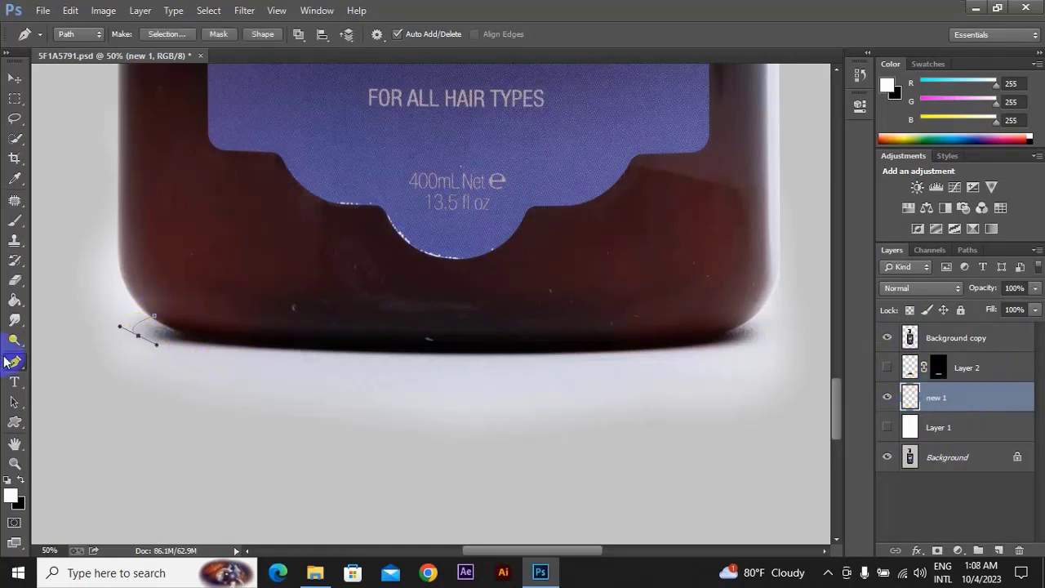
pyautogui.click(247, 352)
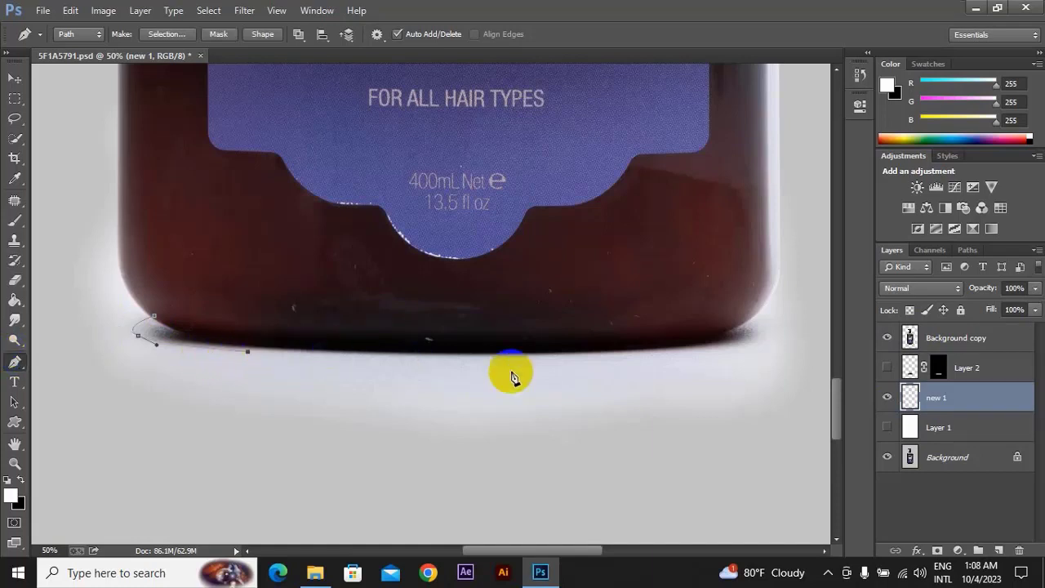
pyautogui.click(667, 355)
pyautogui.moveTo(748, 316); pyautogui.dragTo(714, 292)
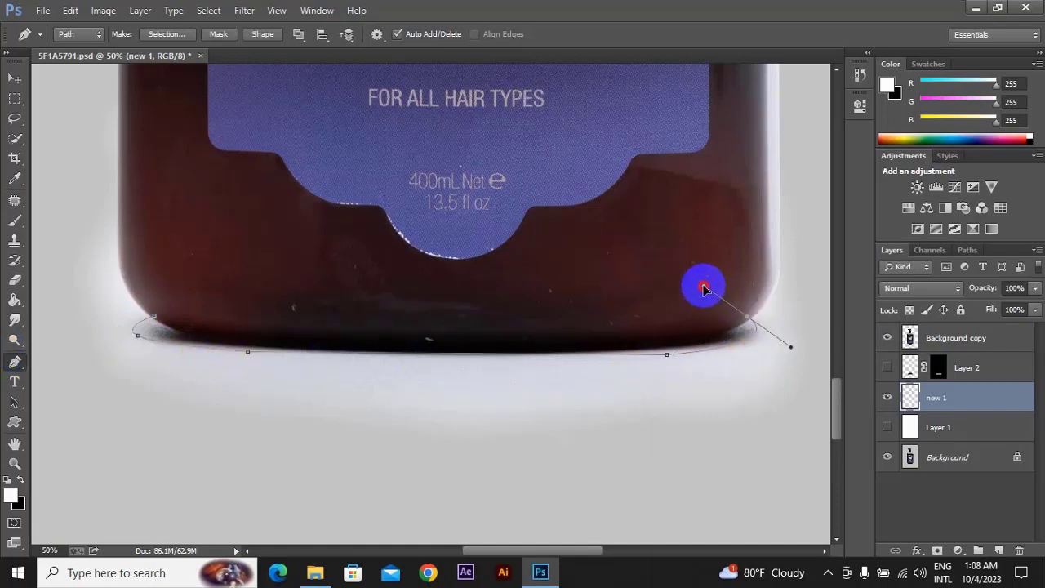
pyautogui.moveTo(137, 335); pyautogui.dragTo(120, 325)
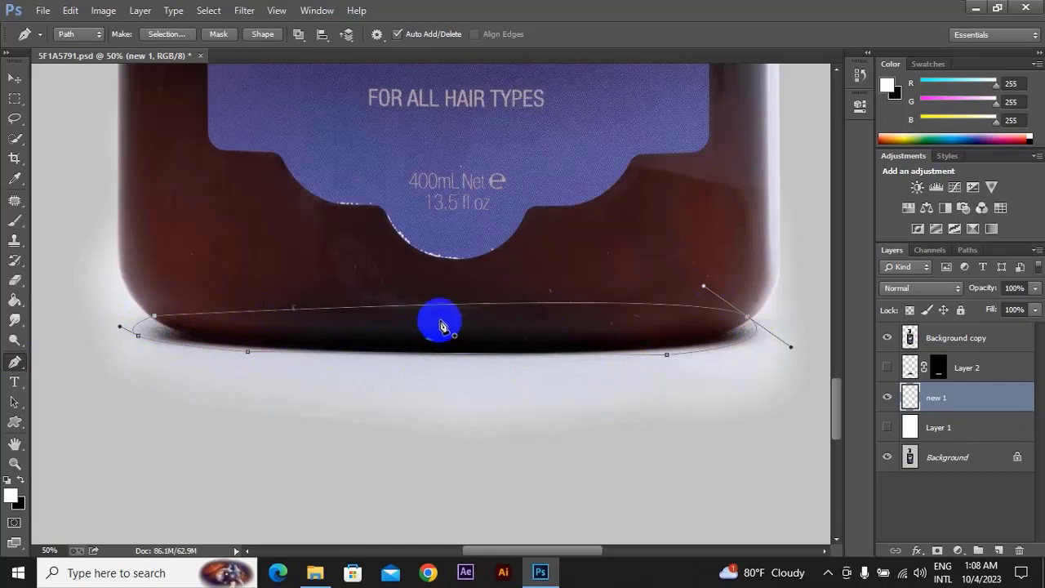
# Step: Turn the oval path into a selection feathered by 10 pixels
pyautogui.rightClick(440, 326)
pyautogui.click(471, 295)
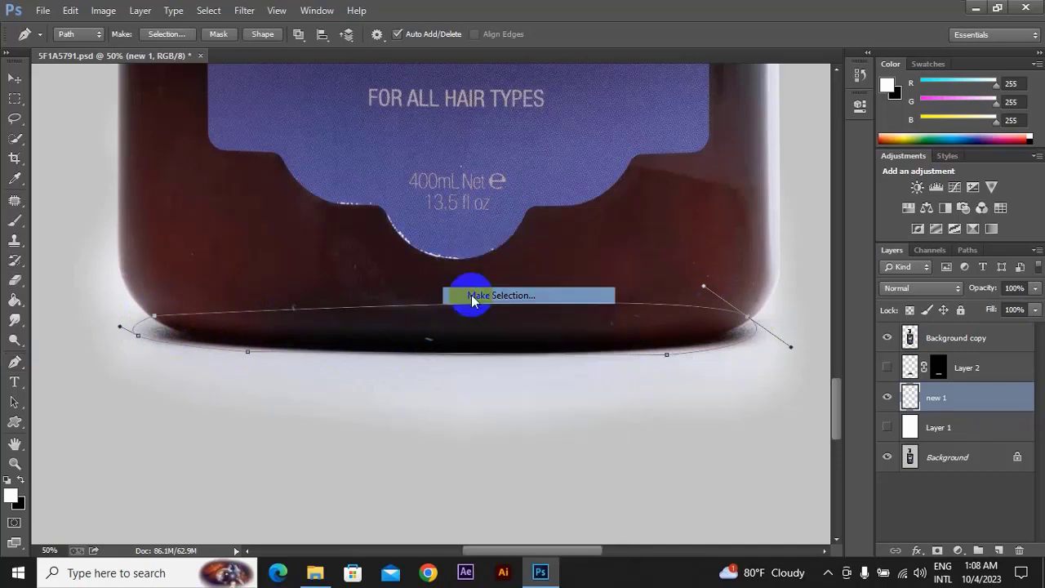
pyautogui.click(603, 163)
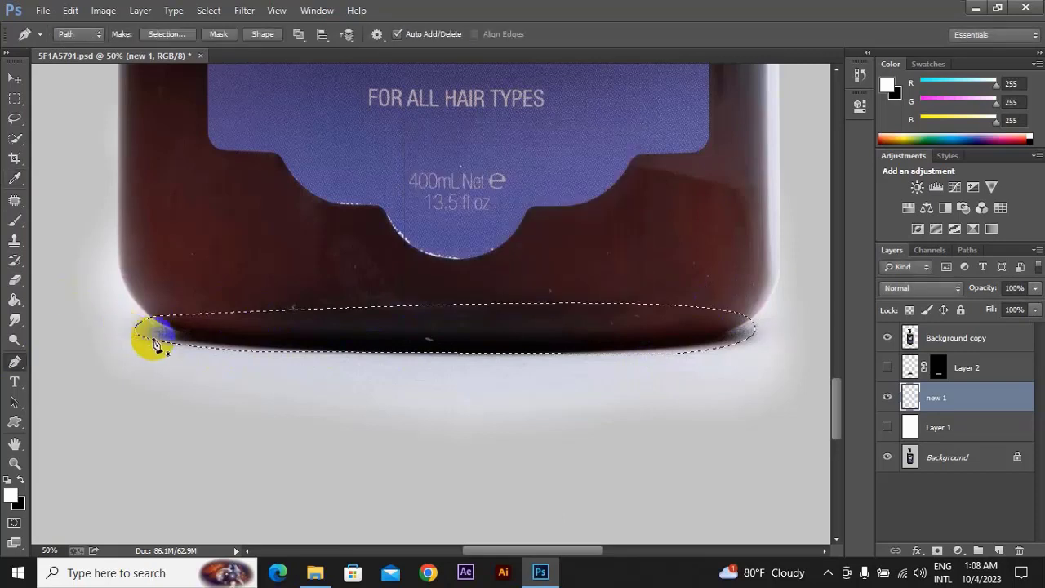
pyautogui.click(888, 400)
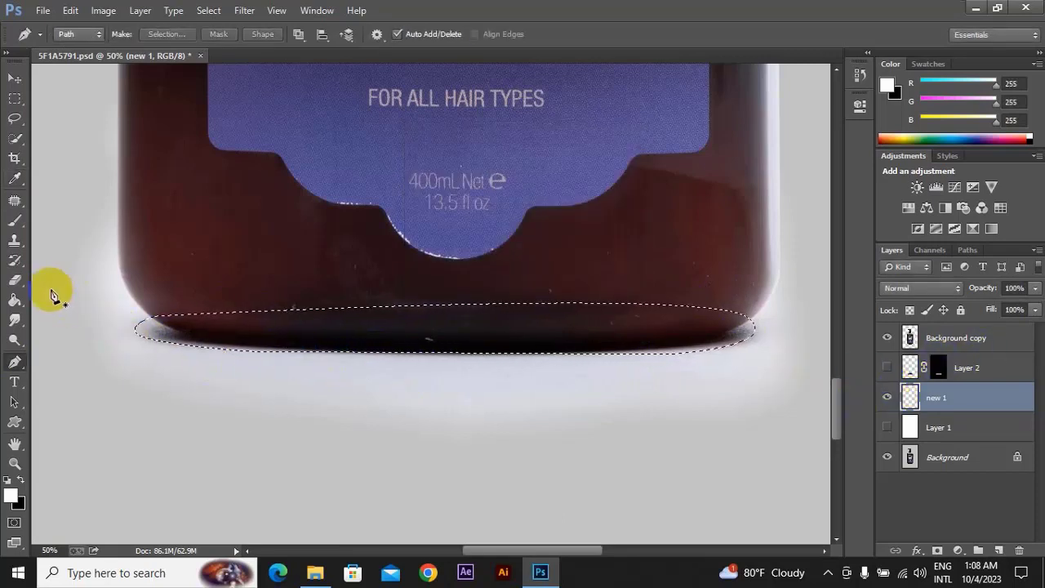
# Step: Paint black inside the selection on new 1 with the Brush, then show white Layer 1
pyautogui.click(14, 218)
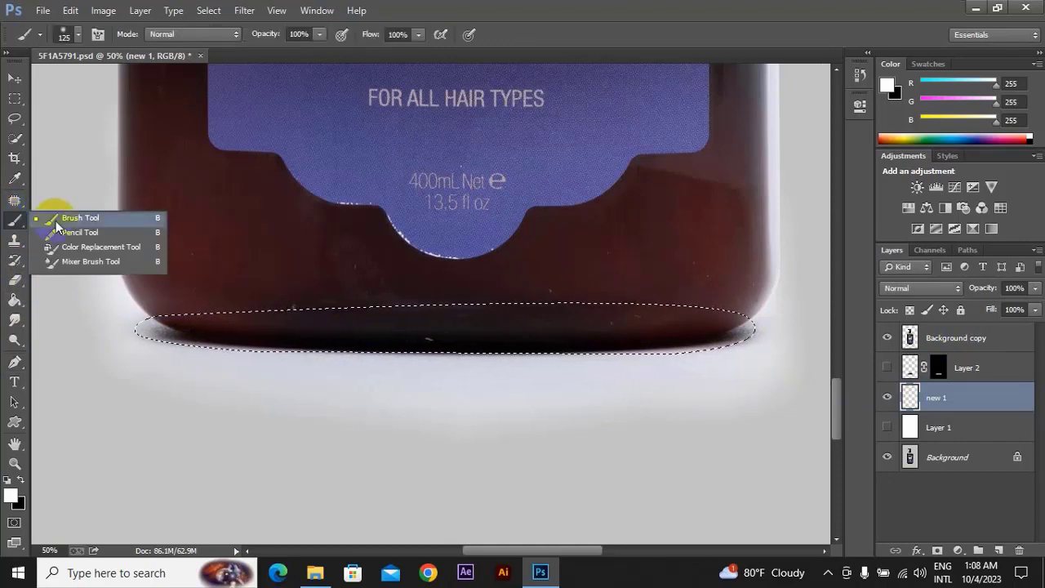
pyautogui.click(55, 219)
pyautogui.click(11, 493)
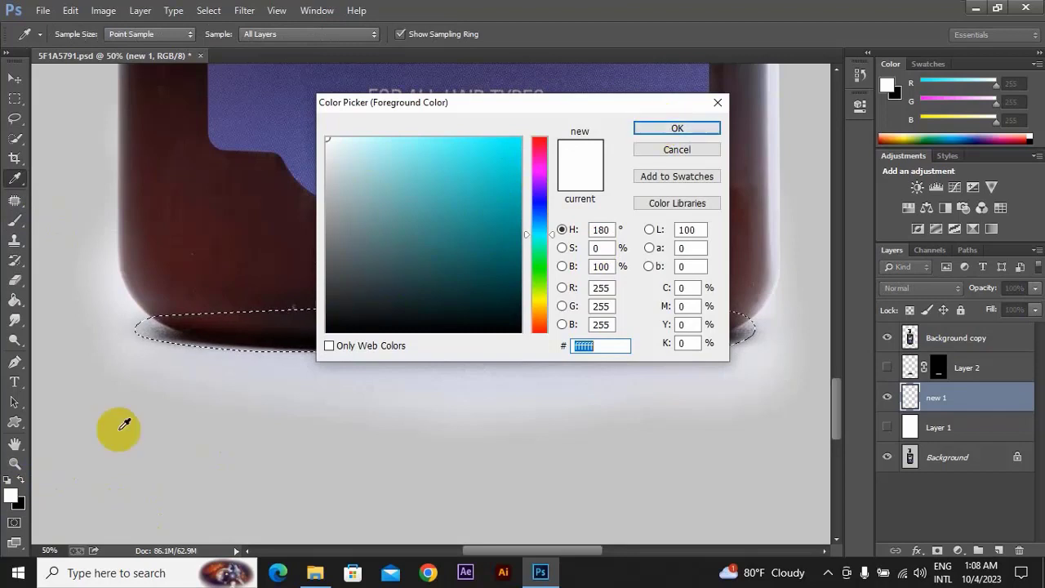
pyautogui.click(693, 128)
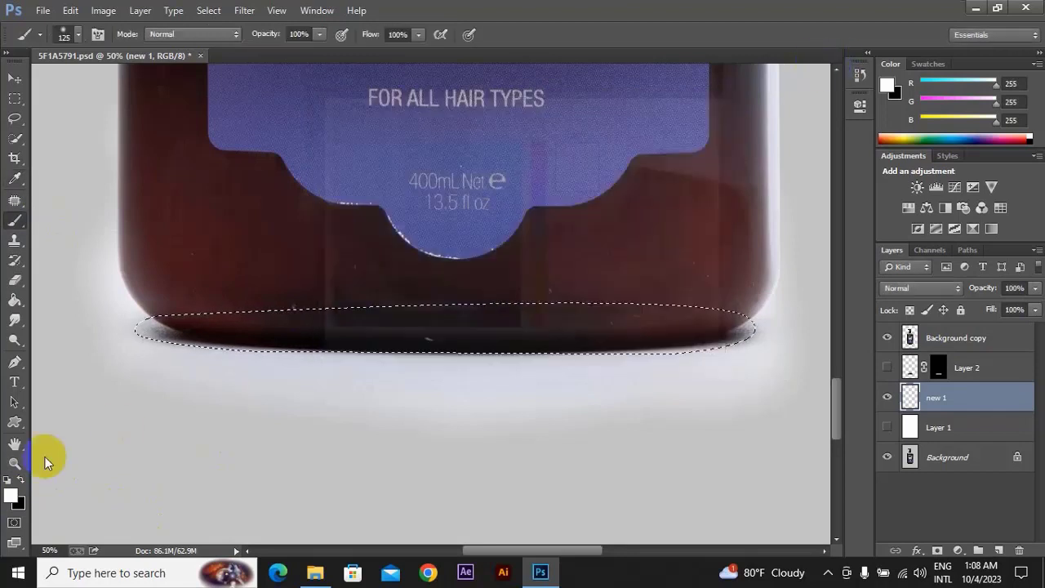
pyautogui.press('d')
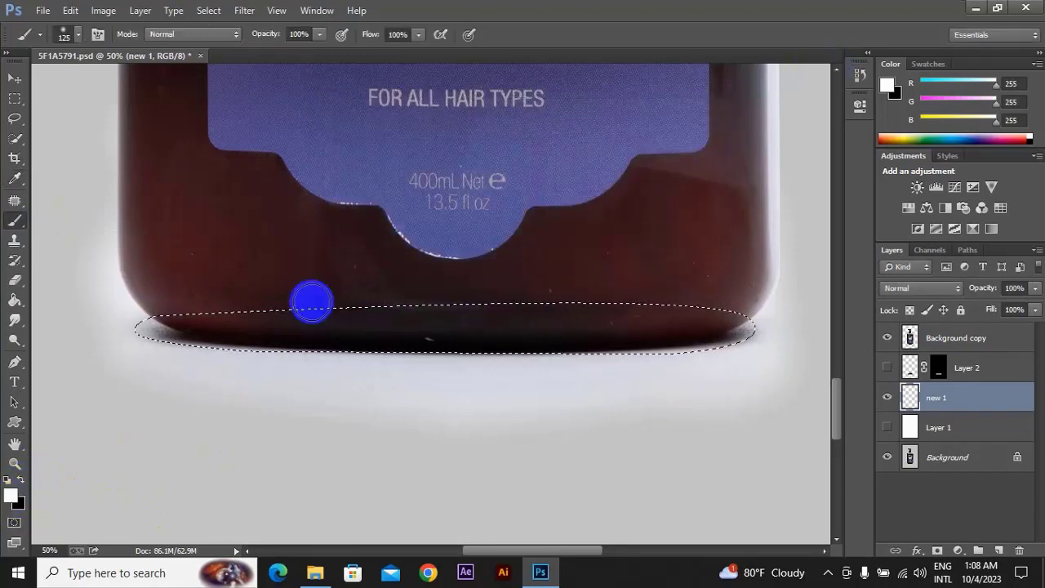
pyautogui.moveTo(326, 324)
pyautogui.mouseDown()
pyautogui.moveTo(497, 312)
pyautogui.moveTo(237, 342)
pyautogui.mouseUp()
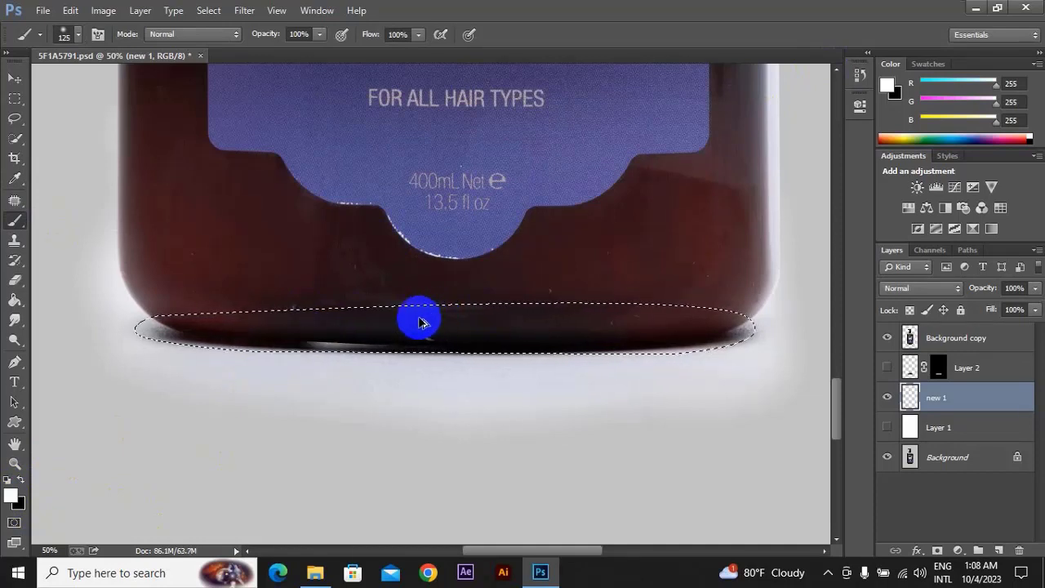
pyautogui.click(383, 357)
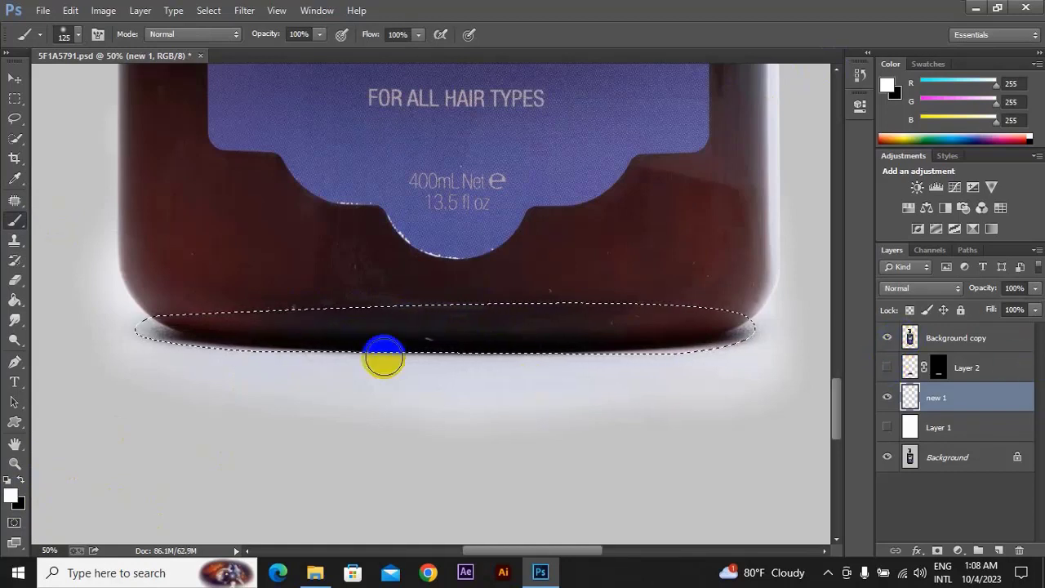
pyautogui.click(22, 481)
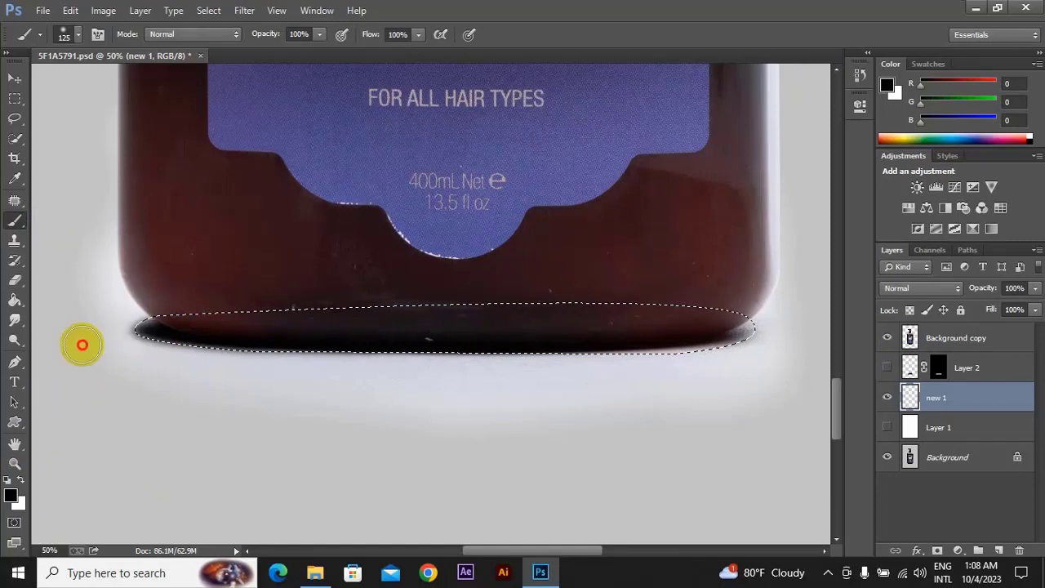
pyautogui.moveTo(551, 331)
pyautogui.mouseDown()
pyautogui.moveTo(732, 345)
pyautogui.moveTo(473, 342)
pyautogui.moveTo(565, 342)
pyautogui.mouseUp()
pyautogui.click(893, 433)
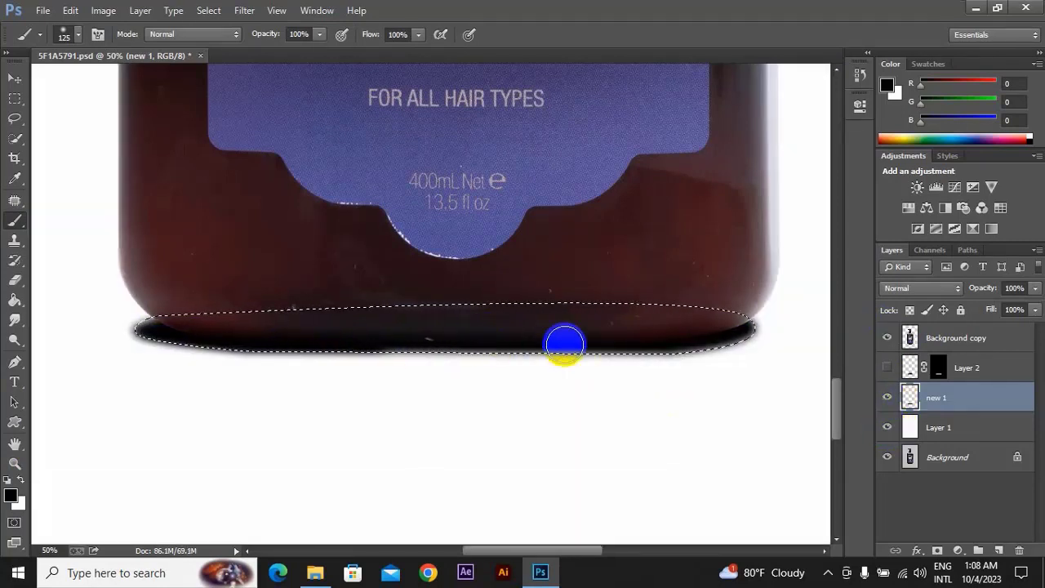
# Step: Deselect the ellipse and hide the Background copy bottle so the shadow shows alone
pyautogui.hotkey('ctrl', 'd')
pyautogui.hotkey('ctrl', '-')
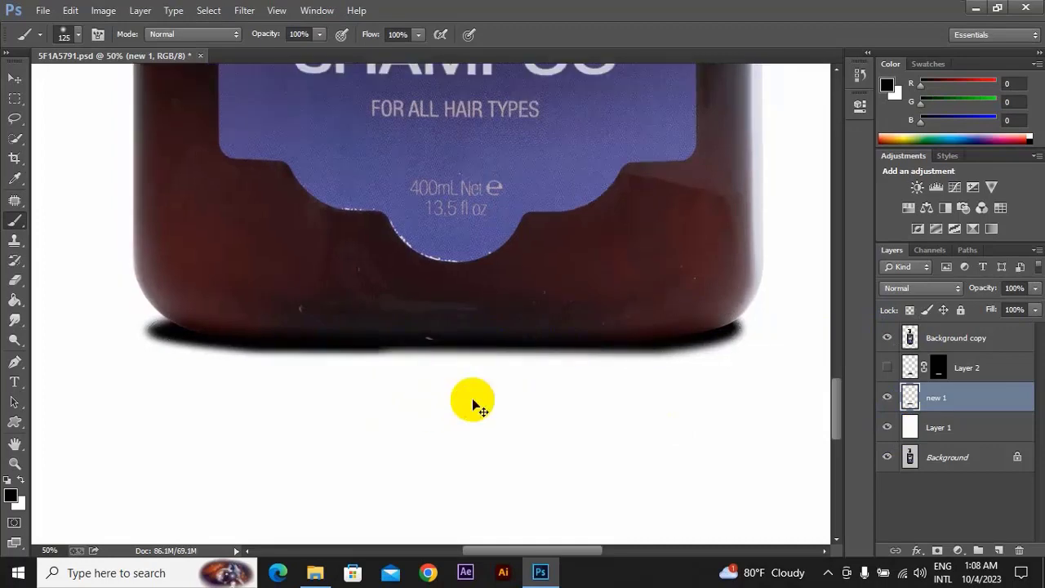
pyautogui.hotkey('ctrl', '-')
pyautogui.hotkey('ctrl', '-')
pyautogui.hotkey('ctrl', '-')
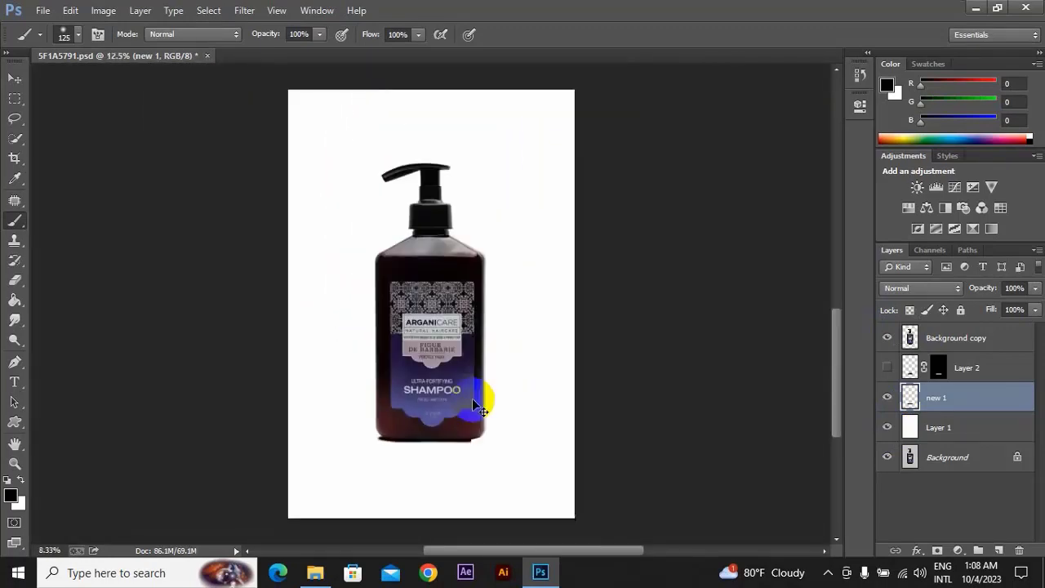
pyautogui.hotkey('ctrl', '+')
pyautogui.hotkey('ctrl', '+')
pyautogui.scroll(-3, 590, 217)
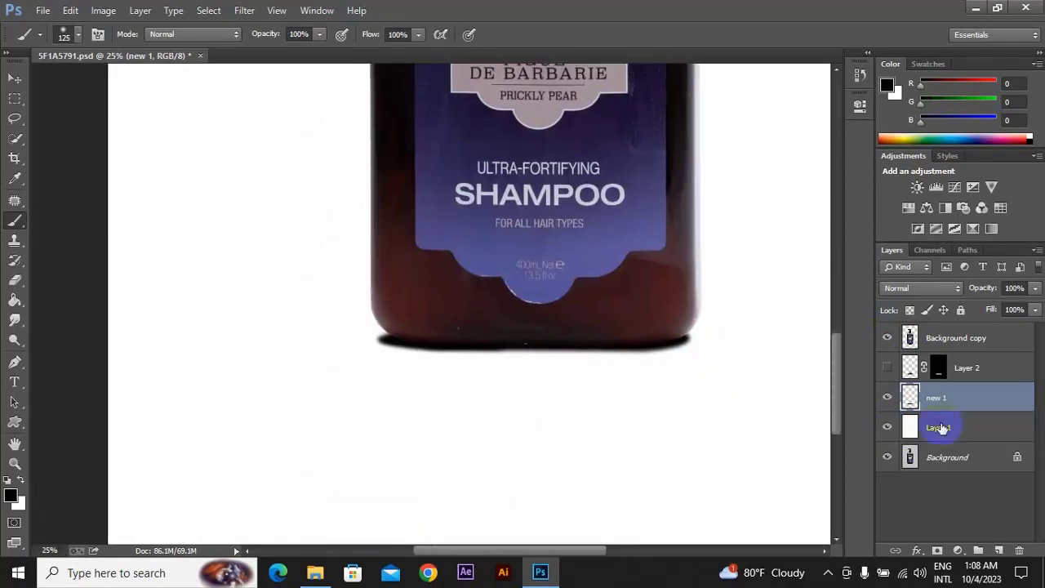
pyautogui.click(888, 337)
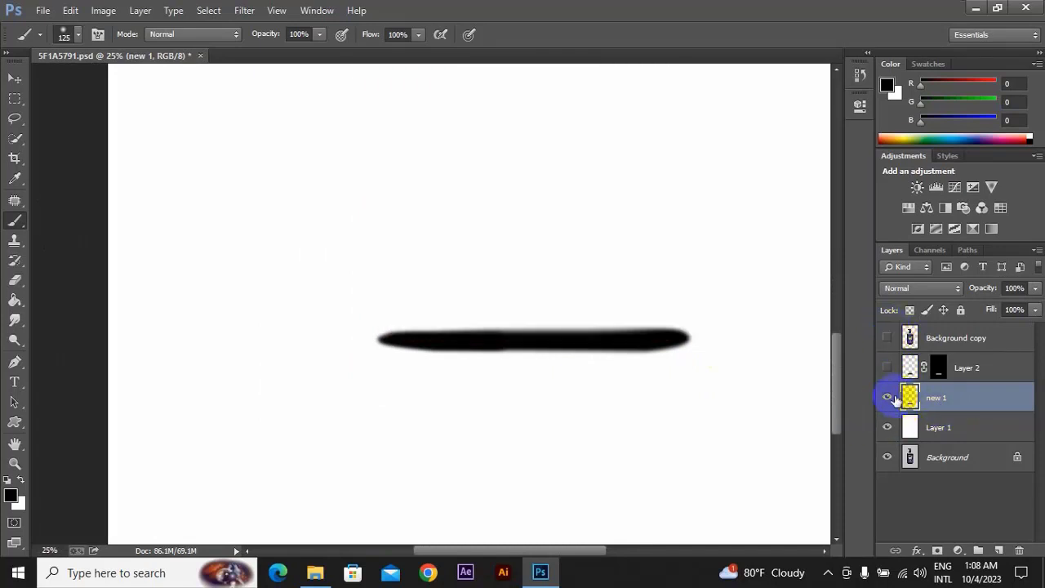
# Step: Load the new 1 stroke's outline and paint the shadow bar solid black inside it
pyautogui.moveTo(297, 303)
pyautogui.mouseDown()
pyautogui.moveTo(559, 295)
pyautogui.moveTo(525, 263)
pyautogui.mouseUp()
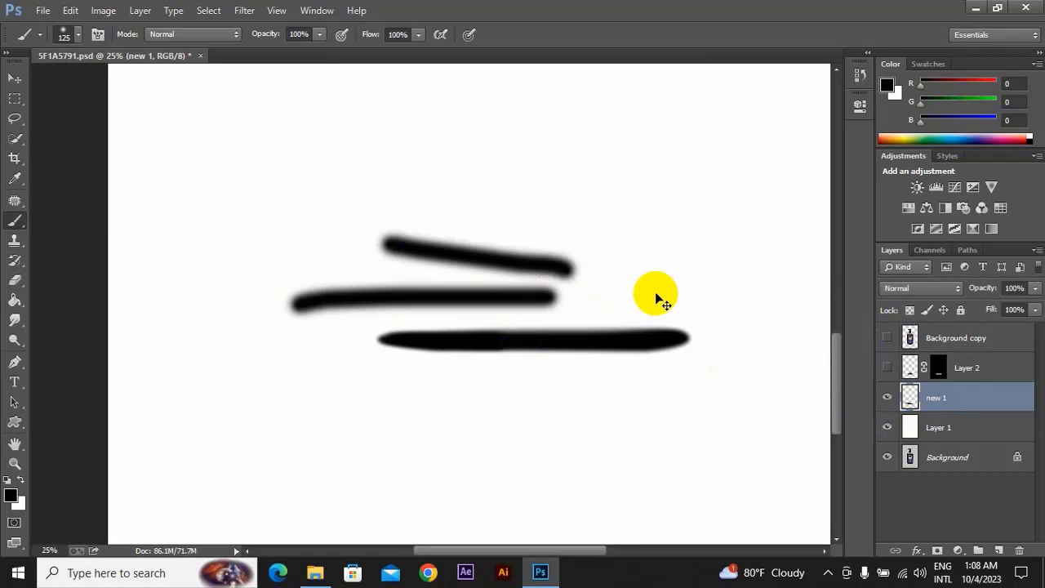
pyautogui.hotkey('ctrl', 'alt', 'z')
pyautogui.hotkey('ctrl', 'alt', 'z')
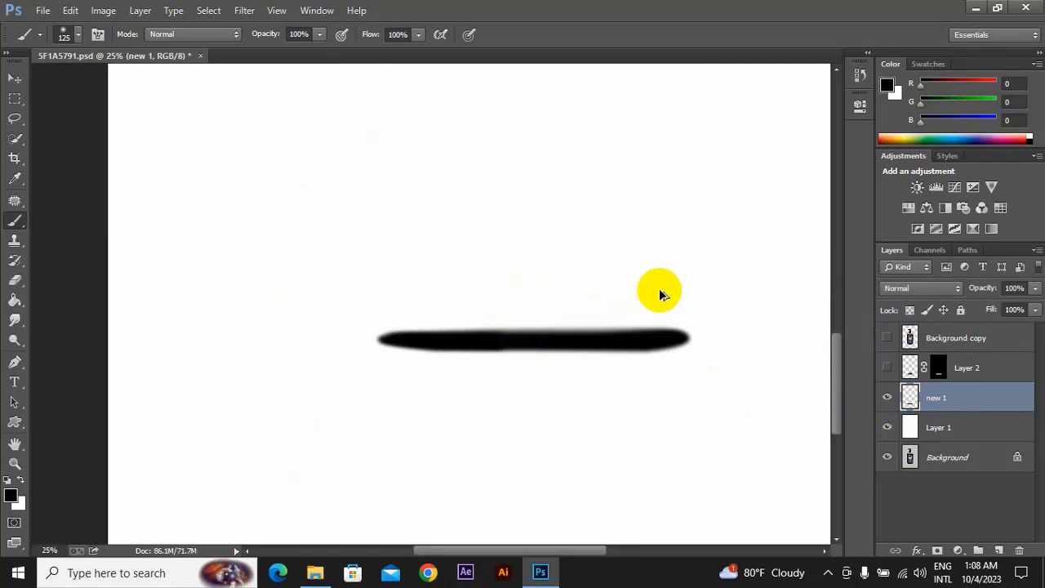
pyautogui.keyDown('ctrl'); pyautogui.click(910, 398); pyautogui.keyUp('ctrl')
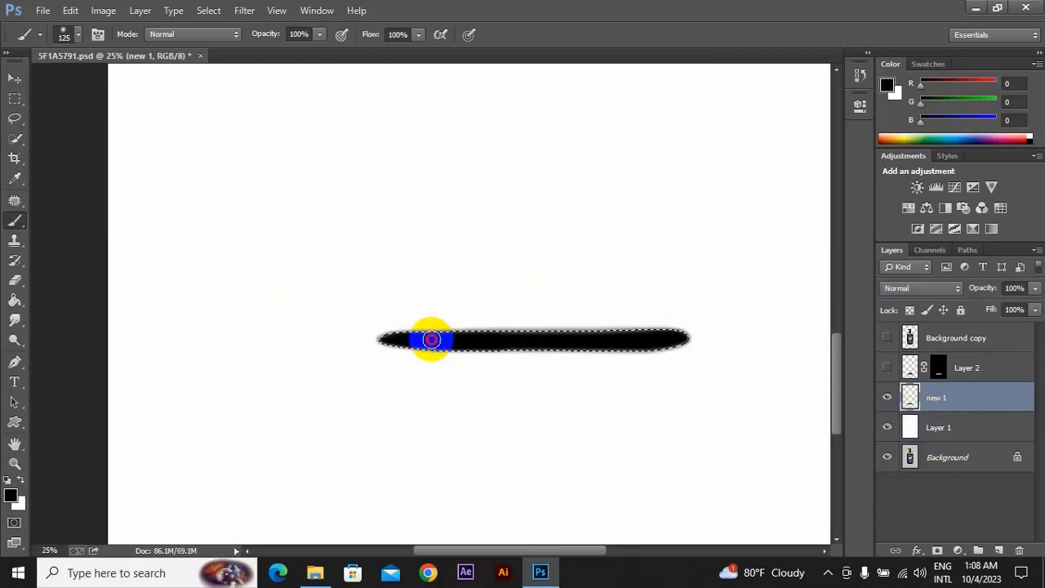
pyautogui.moveTo(431, 339); pyautogui.dragTo(676, 333)
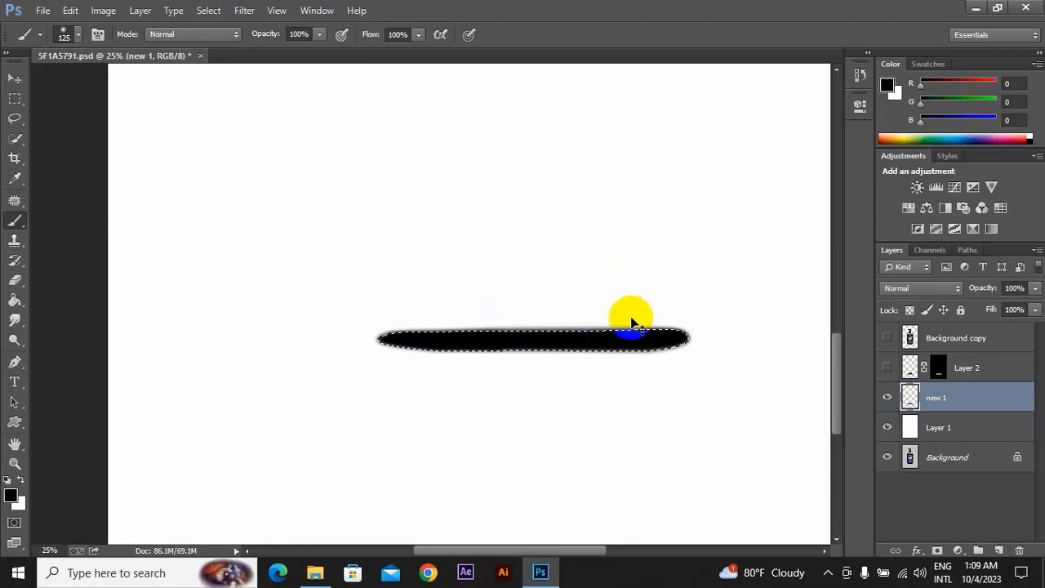
pyautogui.click(479, 341)
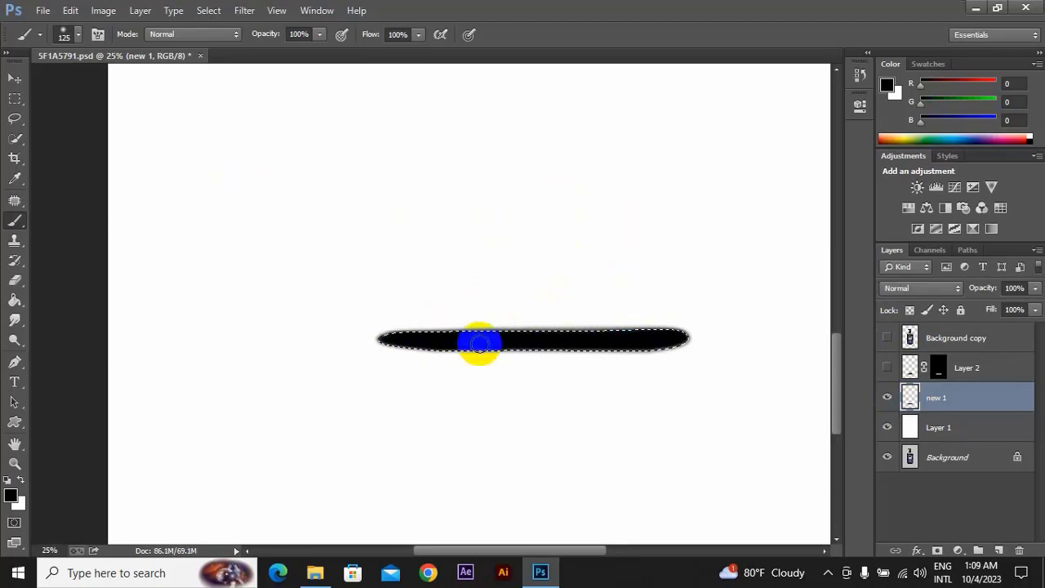
pyautogui.moveTo(479, 341); pyautogui.dragTo(683, 340)
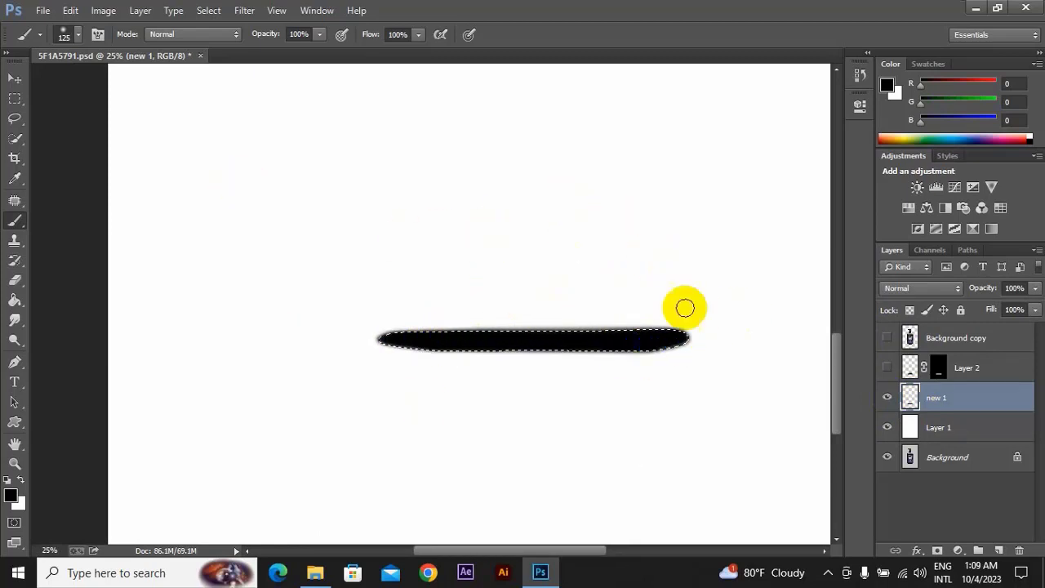
pyautogui.click(584, 352)
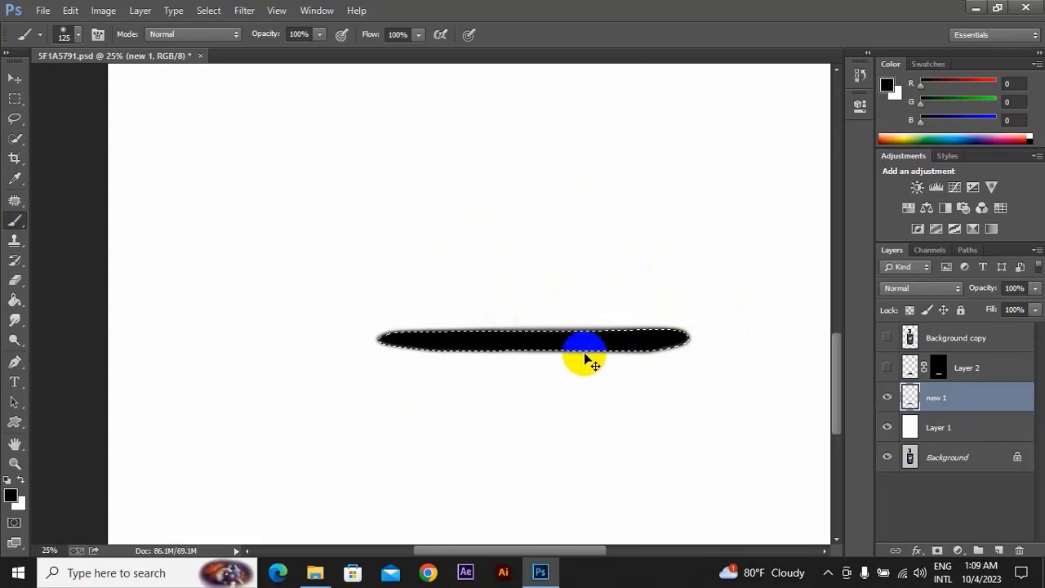
# Step: Deselect the shadow bar and undo the stray test strokes above it
pyautogui.hotkey('ctrl', 'd')
pyautogui.moveTo(408, 254); pyautogui.dragTo(530, 320)
pyautogui.moveTo(555, 235); pyautogui.dragTo(380, 284)
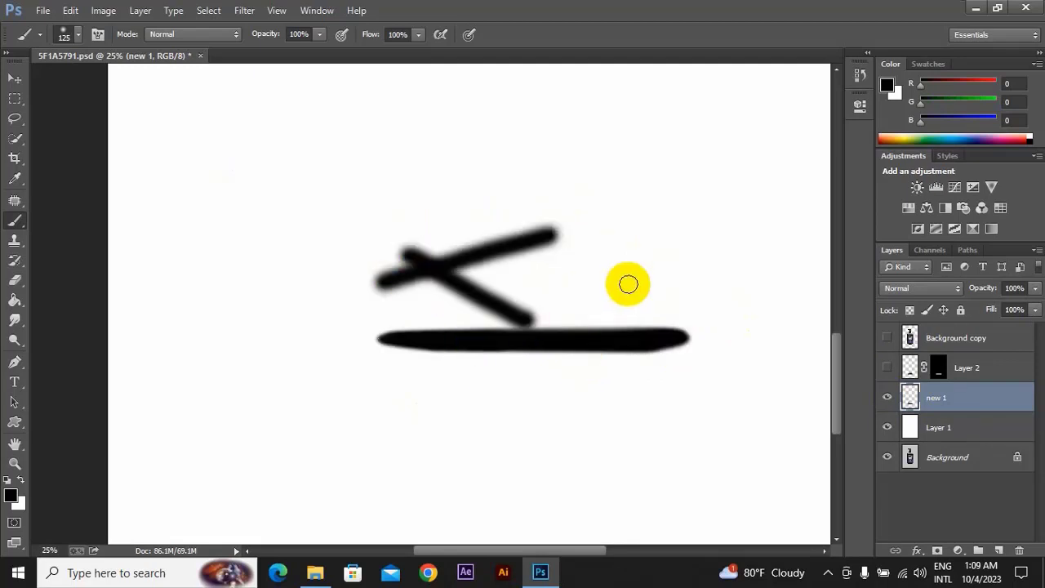
pyautogui.hotkey('ctrl', 'z')
pyautogui.hotkey('ctrl', 'z')
pyautogui.hotkey('ctrl', 'z')
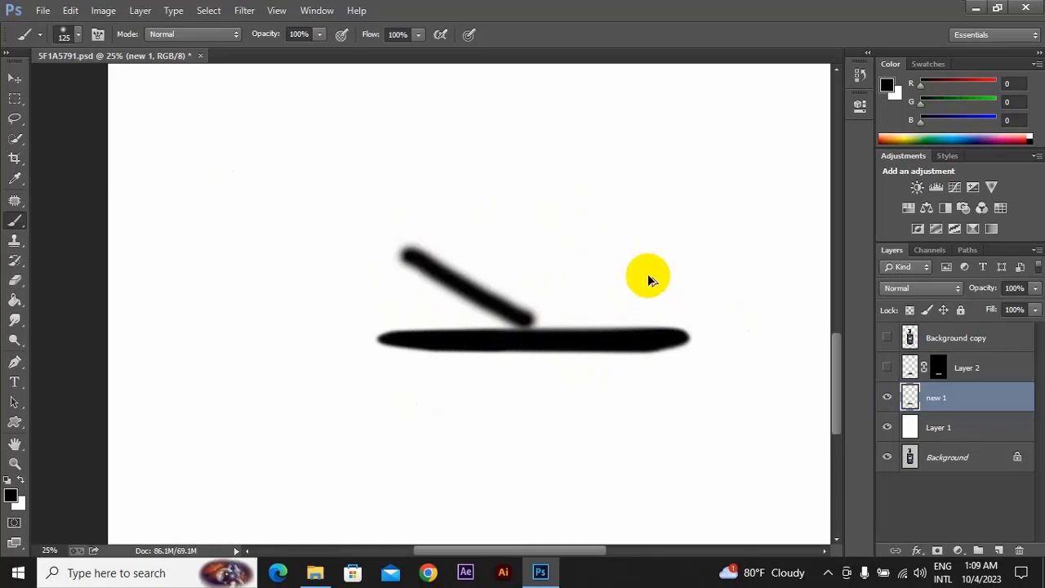
pyautogui.hotkey('ctrl', 'alt', 'z')
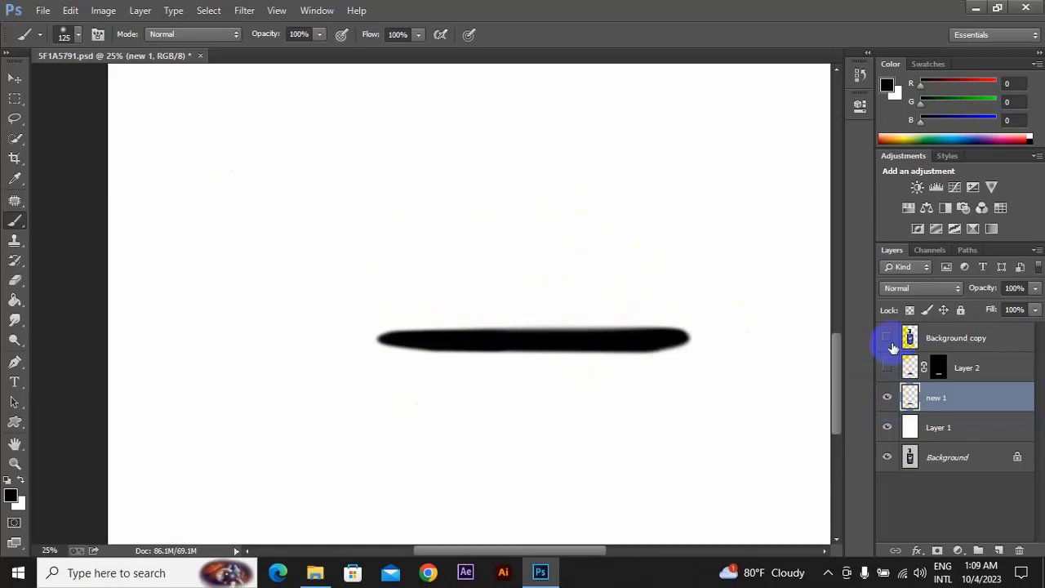
# Step: Show the bottle again and lower the new 1 shadow layer's opacity to 80%
pyautogui.click(888, 337)
pyautogui.click(887, 367)
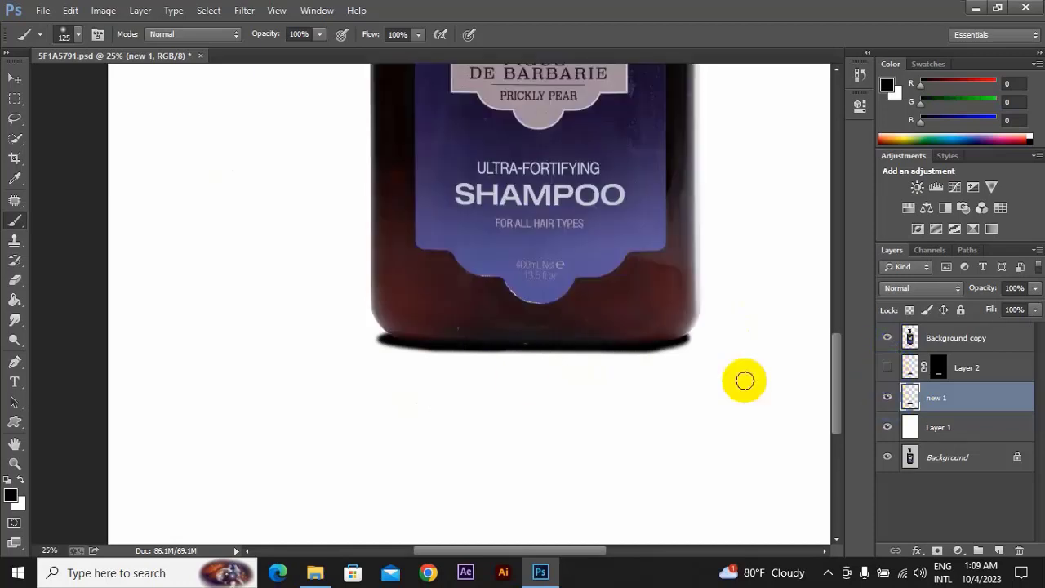
pyautogui.click(884, 397)
pyautogui.click(884, 397)
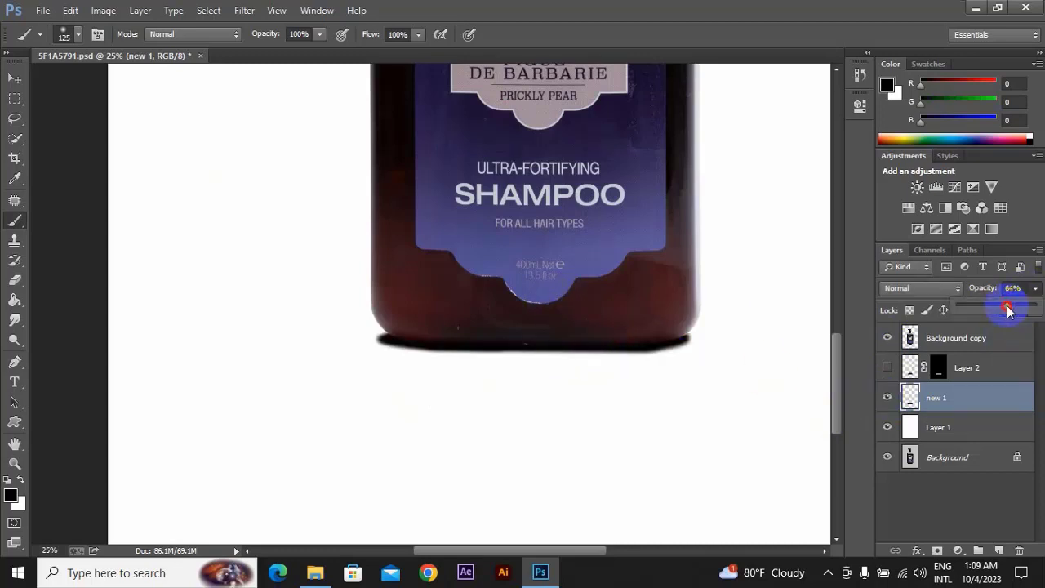
pyautogui.moveTo(1008, 308); pyautogui.dragTo(1016, 313)
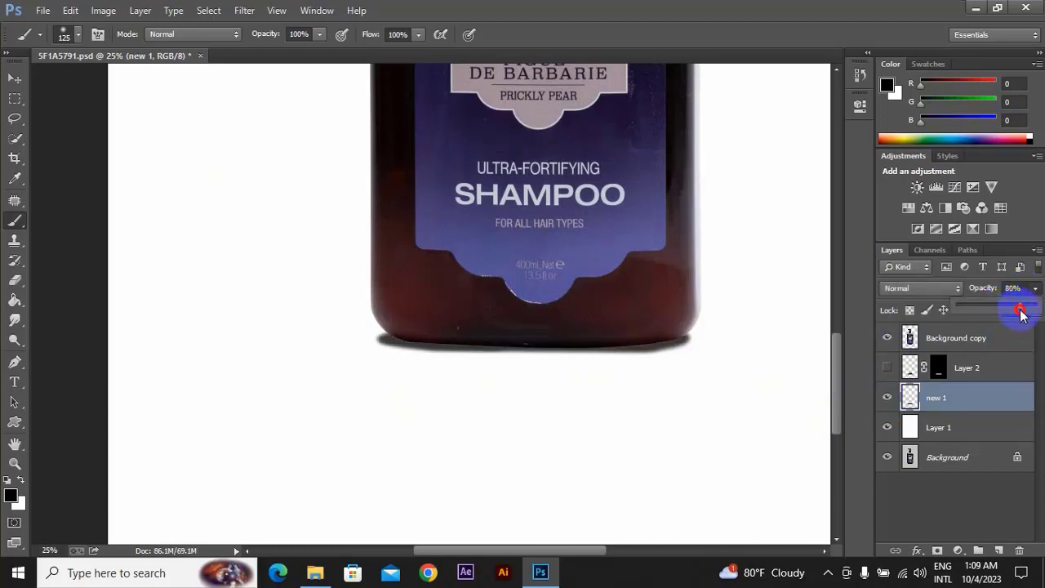
pyautogui.click(888, 397)
pyautogui.click(888, 397)
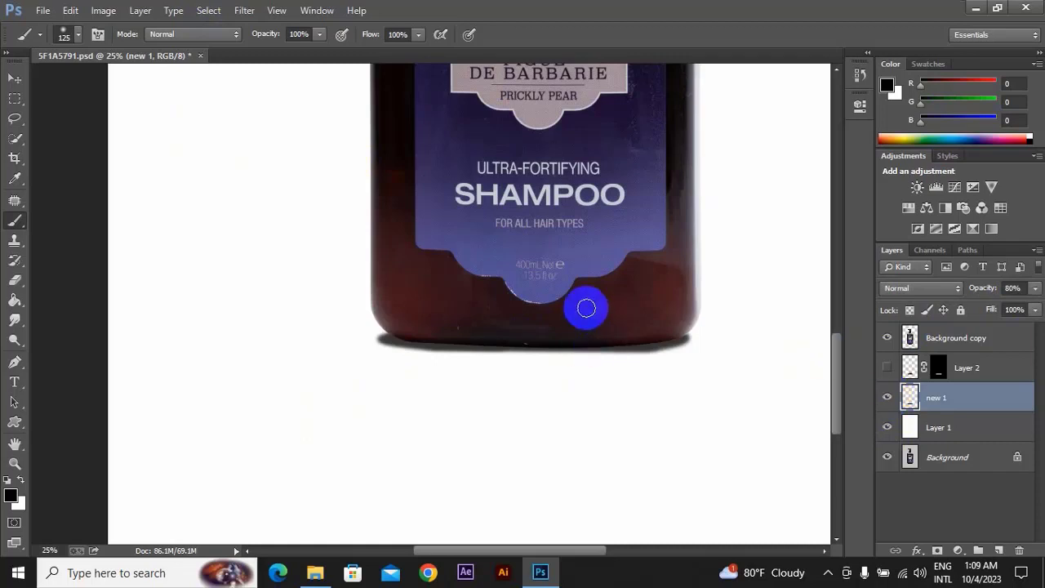
# Step: Blur the shadow with a Gaussian Blur of about 36 pixels radius
pyautogui.click(244, 10)
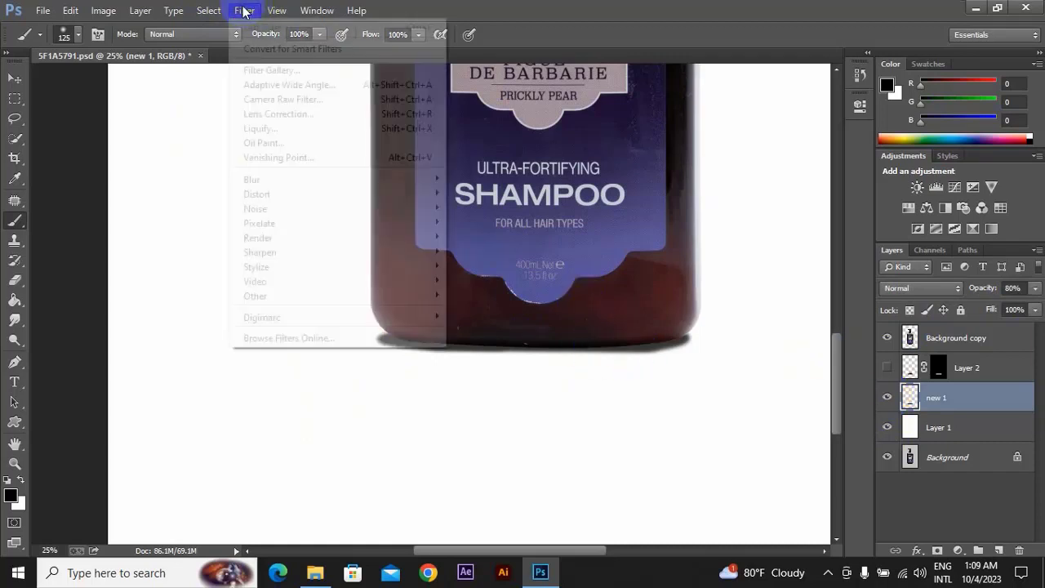
pyautogui.moveTo(253, 179)
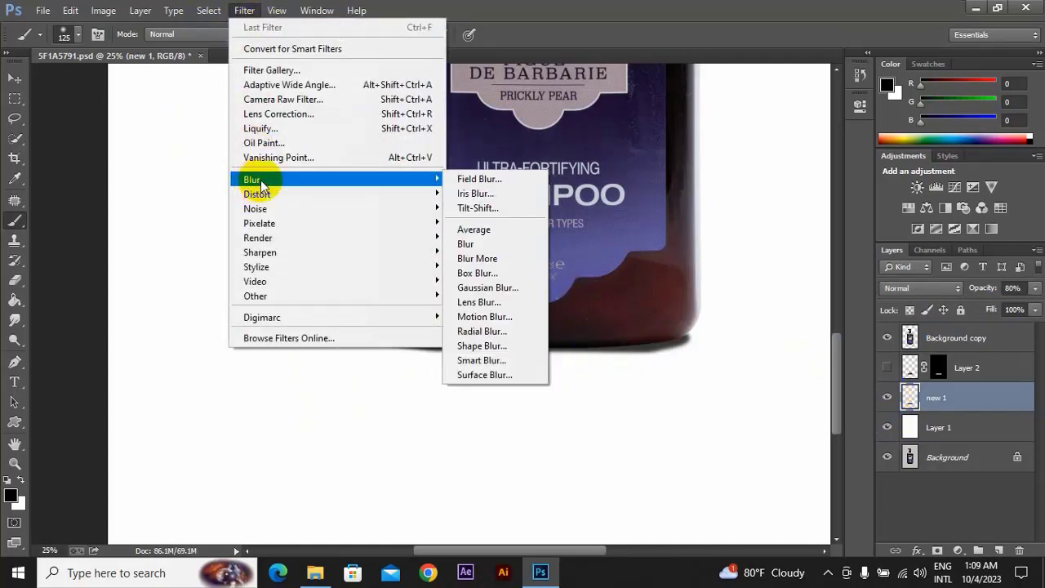
pyautogui.click(488, 288)
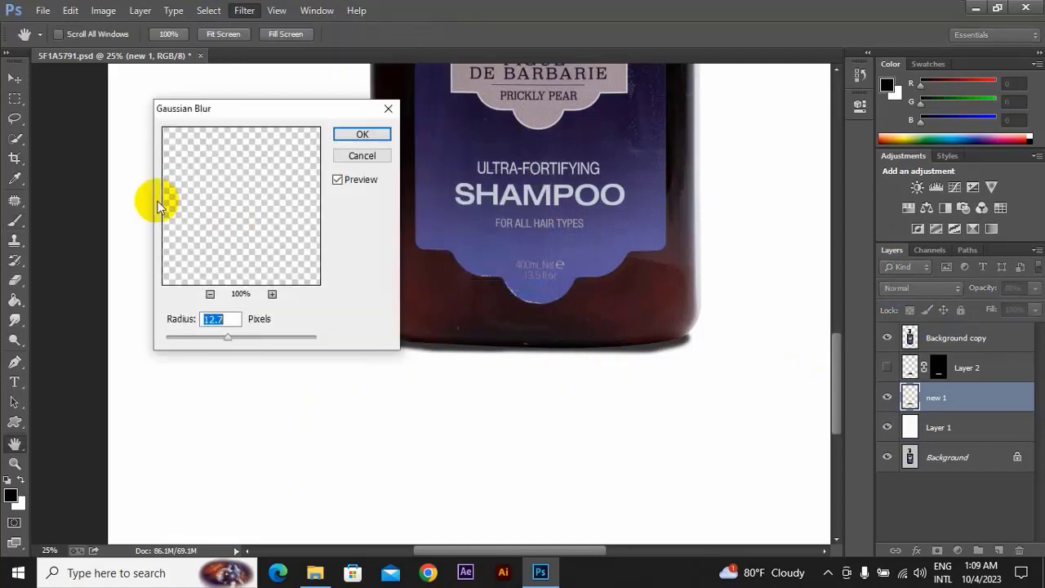
pyautogui.click(209, 294)
pyautogui.moveTo(240, 245); pyautogui.dragTo(237, 212)
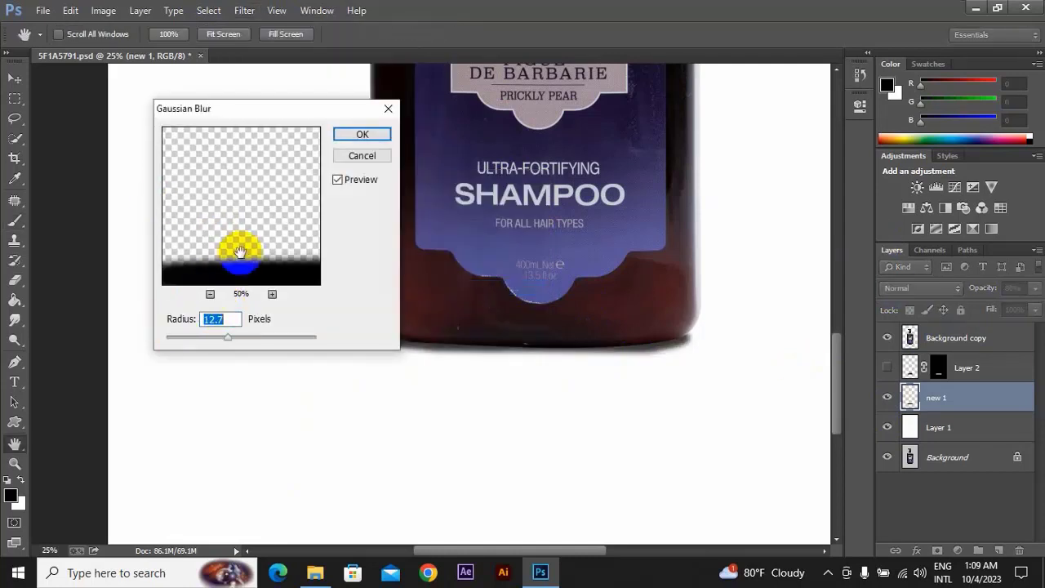
pyautogui.moveTo(229, 337); pyautogui.dragTo(240, 342)
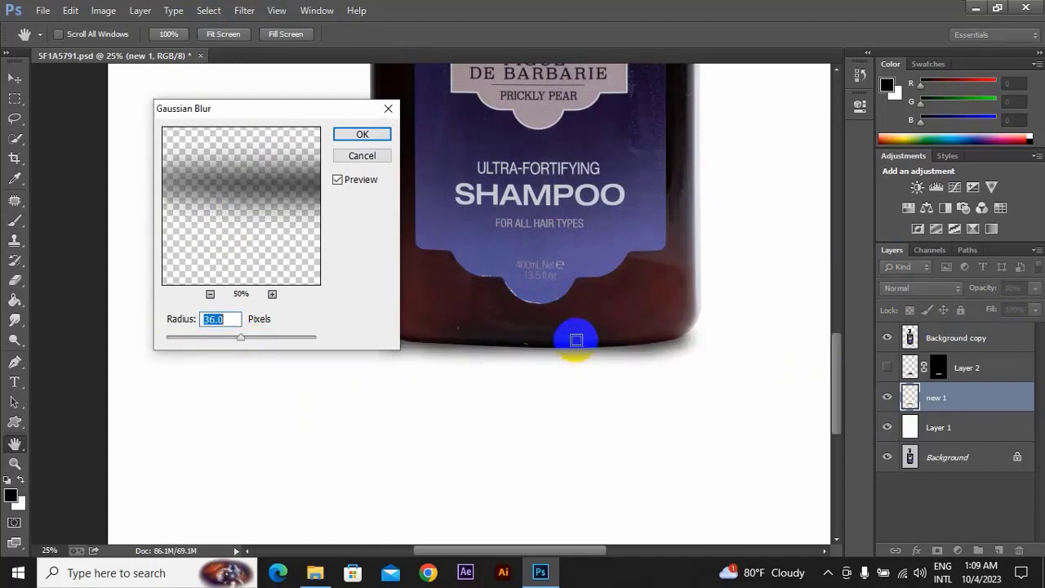
pyautogui.click(362, 134)
pyautogui.press('b')
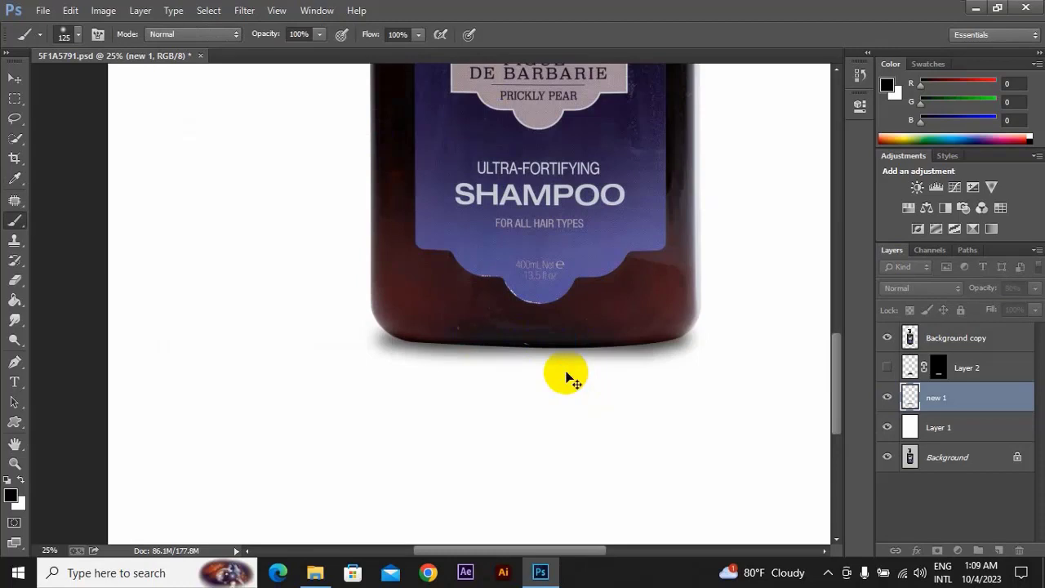
# Step: Delete the blurred new 1 shadow layer so the bottle sits on plain white
pyautogui.hotkey('ctrl', '-')
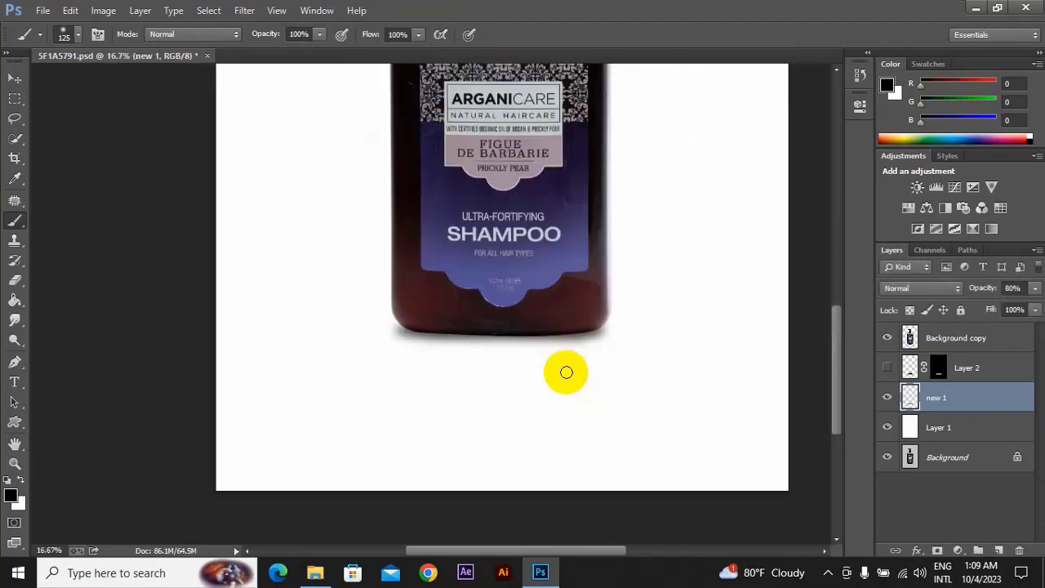
pyautogui.hotkey('ctrl', '-')
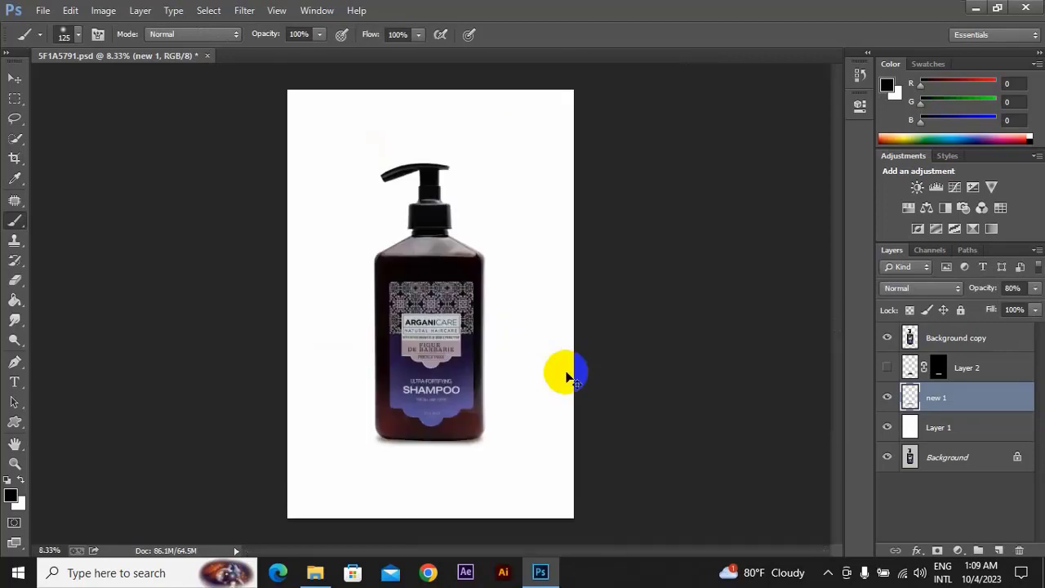
pyautogui.hotkey('ctrl', '+')
pyautogui.hotkey('ctrl', '+')
pyautogui.scroll(-3, 580, 270)
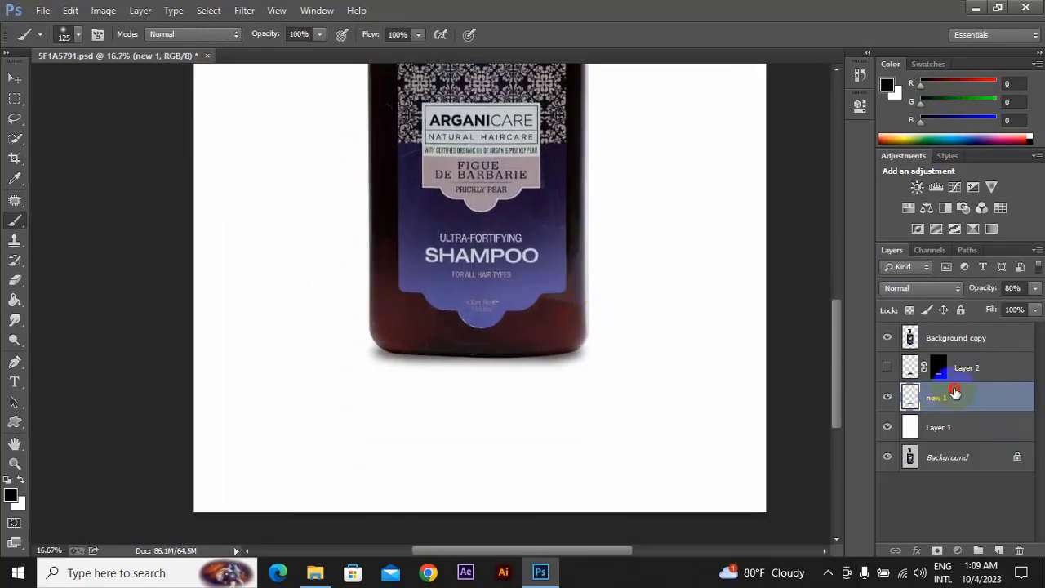
pyautogui.moveTo(954, 393); pyautogui.dragTo(1018, 550)
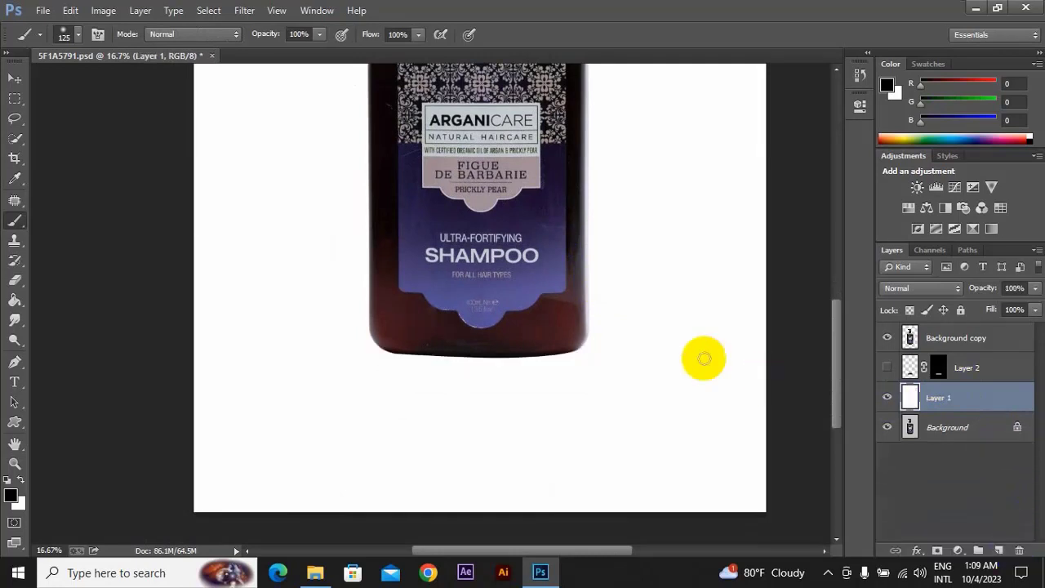
pyautogui.moveTo(560, 231); pyautogui.dragTo(572, 350)
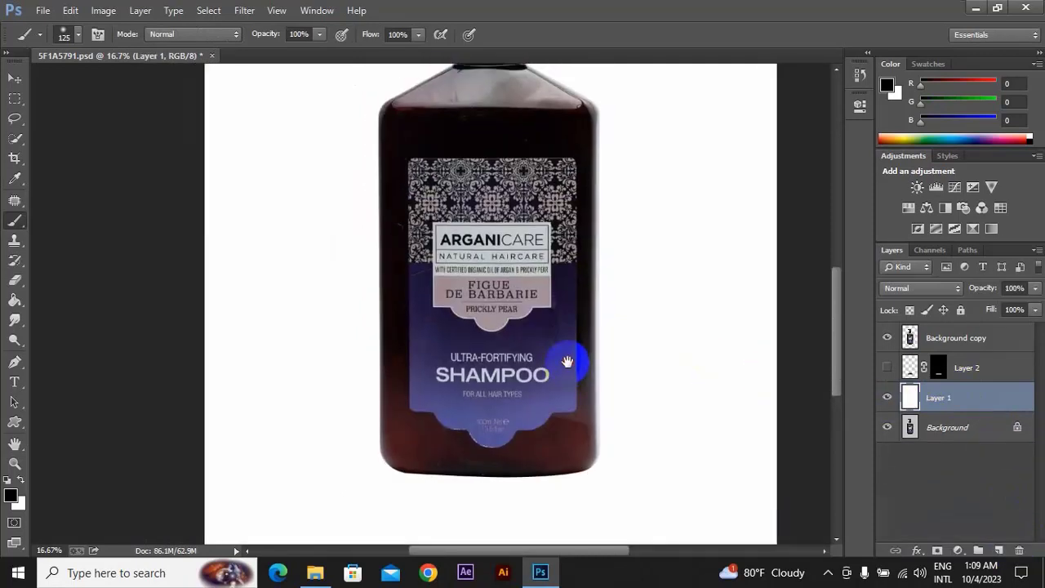
pyautogui.moveTo(543, 276); pyautogui.dragTo(522, 197)
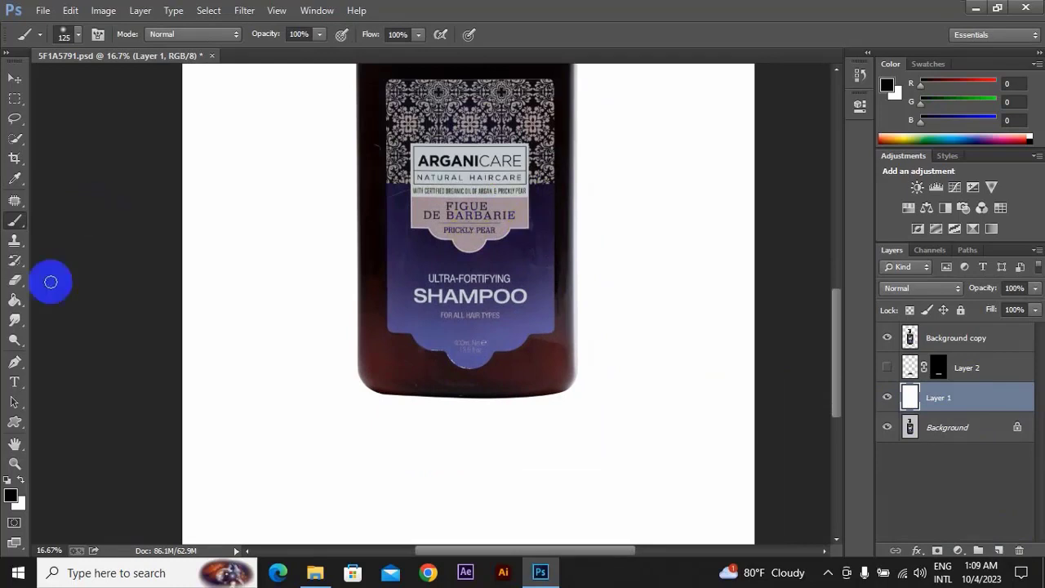
pyautogui.moveTo(570, 294)
pyautogui.mouseDown()
pyautogui.moveTo(550, 261)
pyautogui.moveTo(555, 310)
pyautogui.mouseUp()
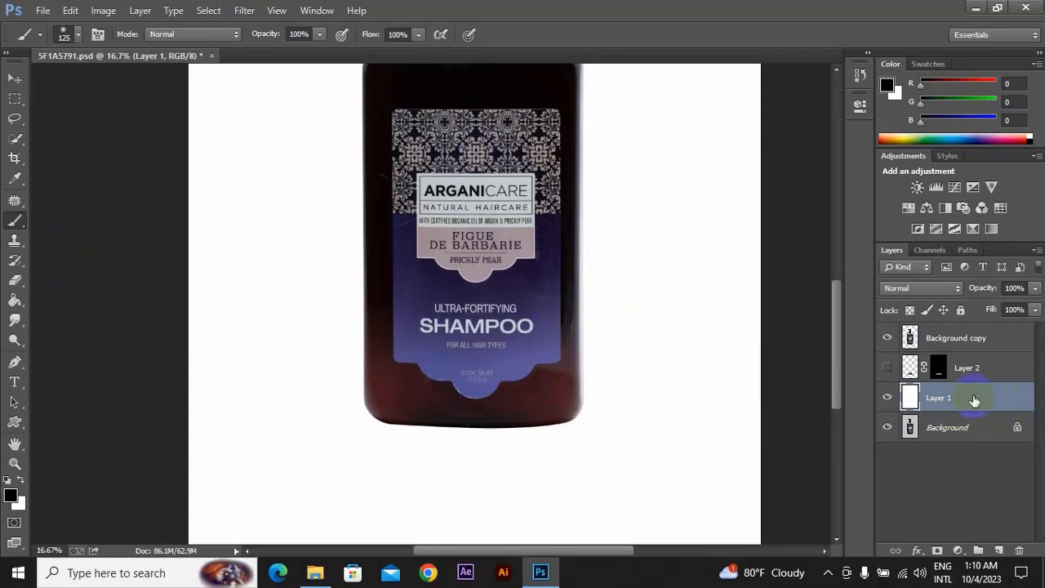
# Step: Add a new empty layer above Layer 1 and set the Brush Tool to size 1400
pyautogui.click(995, 550)
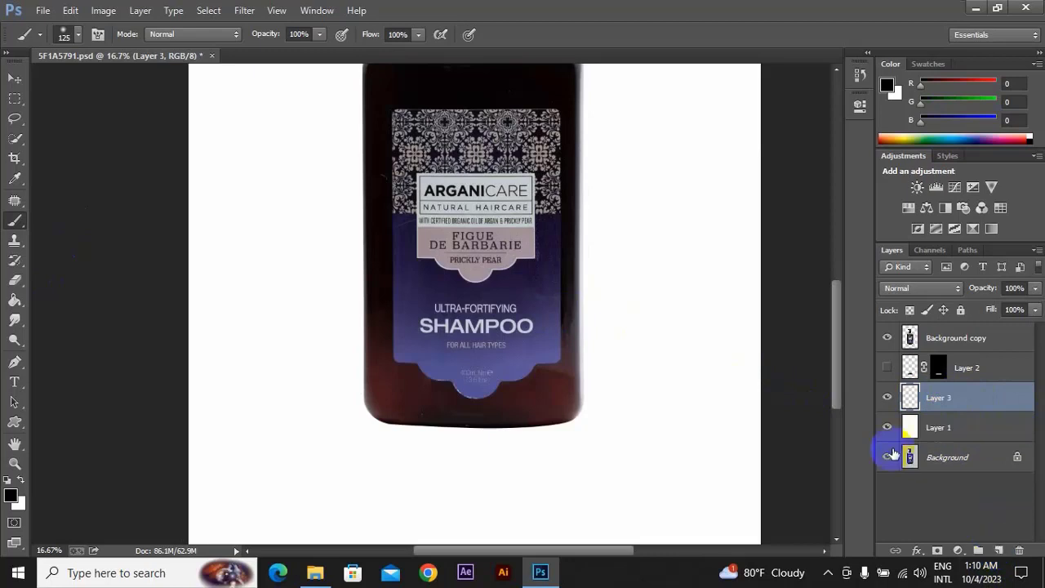
pyautogui.rightClick(24, 227)
pyautogui.click(65, 220)
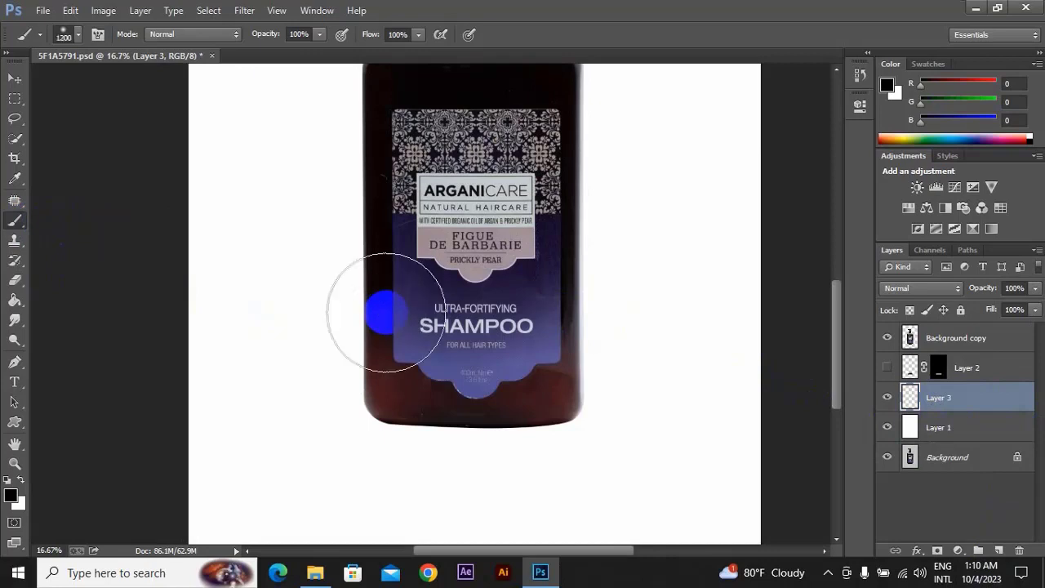
pyautogui.press(']')
pyautogui.press(']')
pyautogui.press(']')
pyautogui.press(']')
pyautogui.press(']')
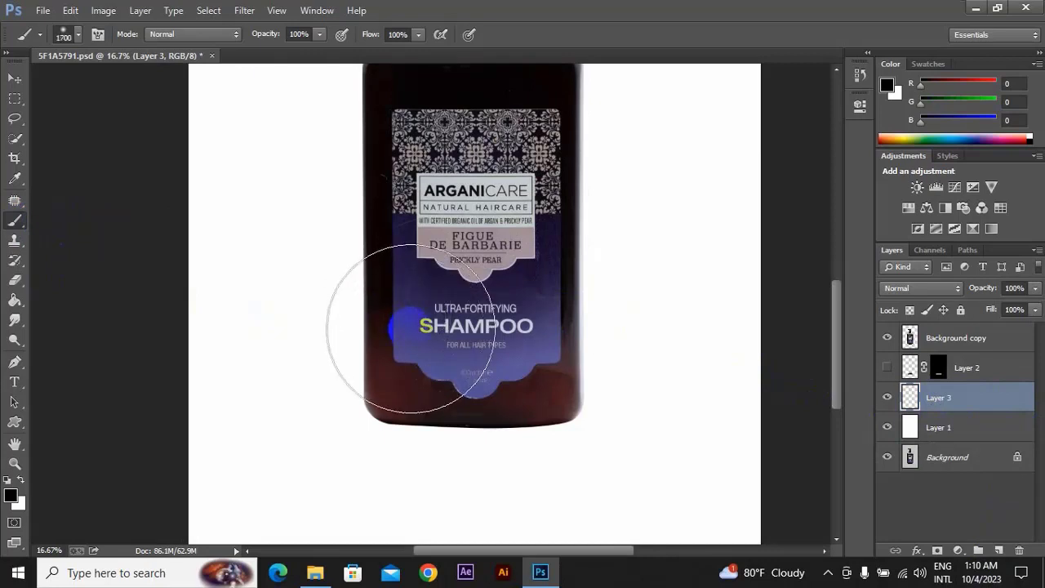
pyautogui.press('[')
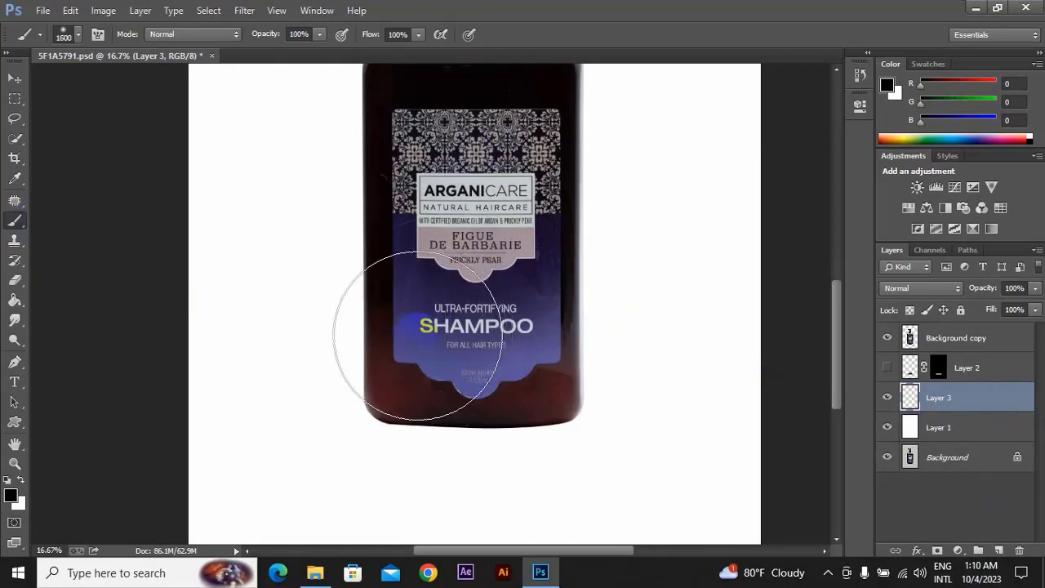
pyautogui.press('[')
pyautogui.press('[')
pyautogui.click(657, 406)
pyautogui.click(901, 398)
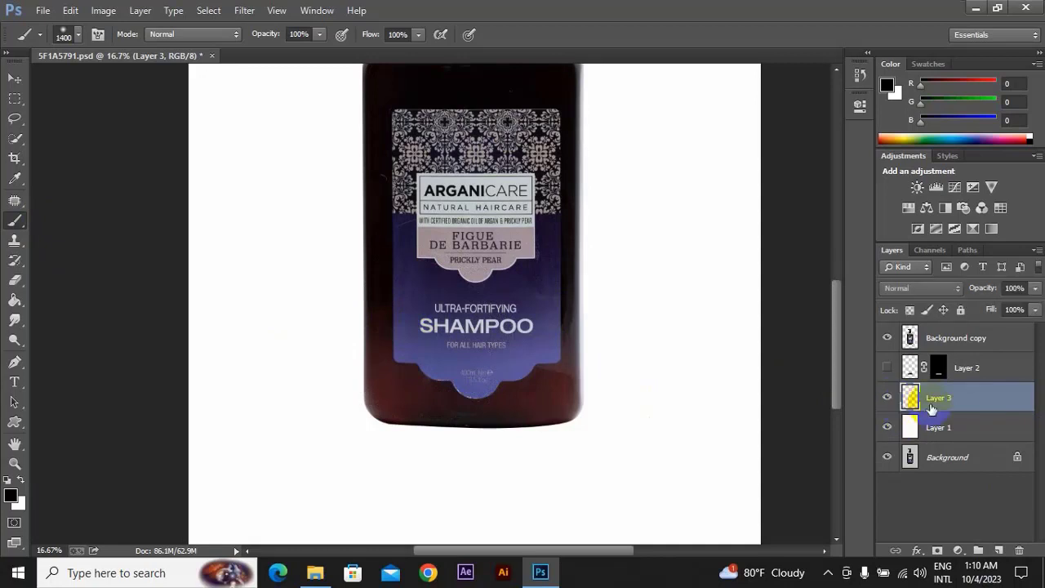
pyautogui.click(910, 337)
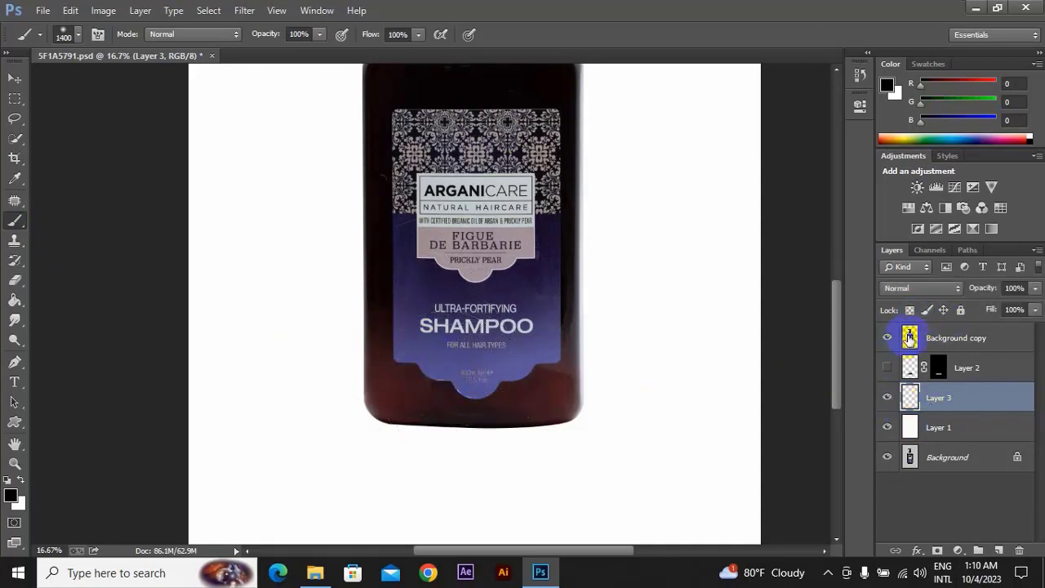
pyautogui.click(943, 415)
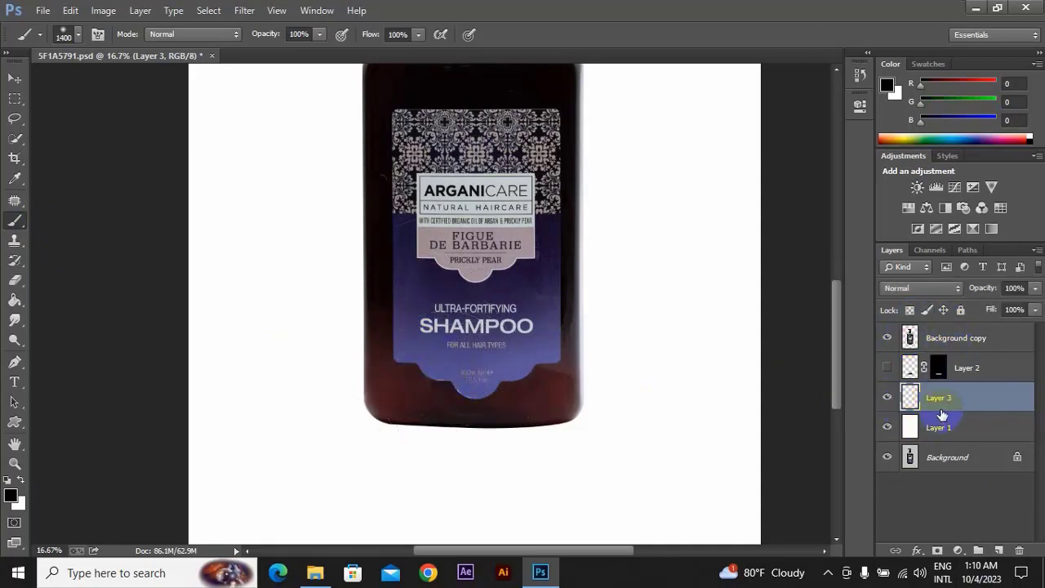
pyautogui.moveTo(942, 414); pyautogui.dragTo(904, 382)
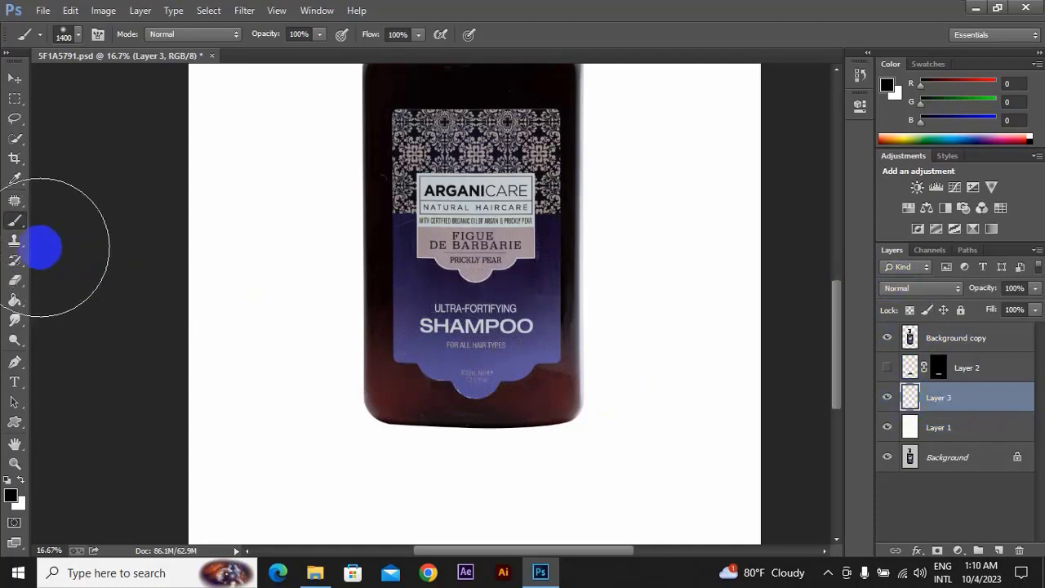
# Step: Set the foreground to black and paint a large soft black dab left of the bottle
pyautogui.click(13, 495)
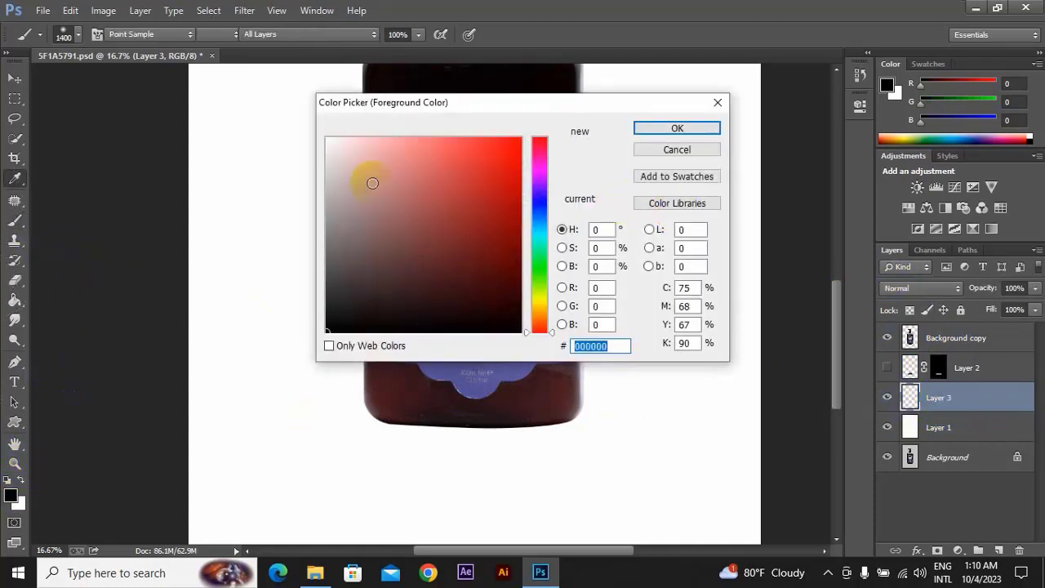
pyautogui.click(659, 128)
pyautogui.press('b')
pyautogui.click(655, 126)
pyautogui.scroll(2, 546, 286)
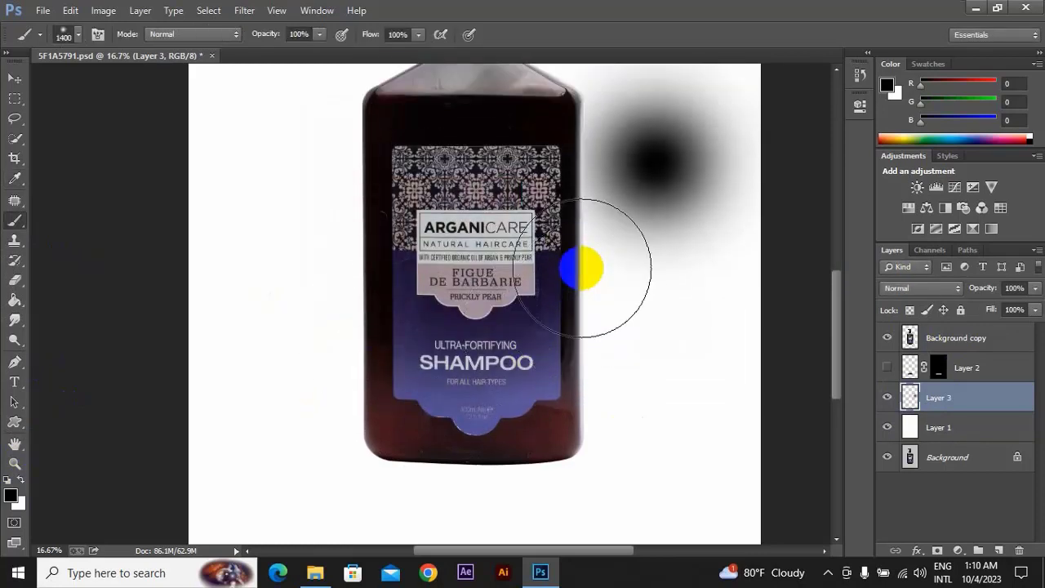
pyautogui.hotkey('ctrl', 'z')
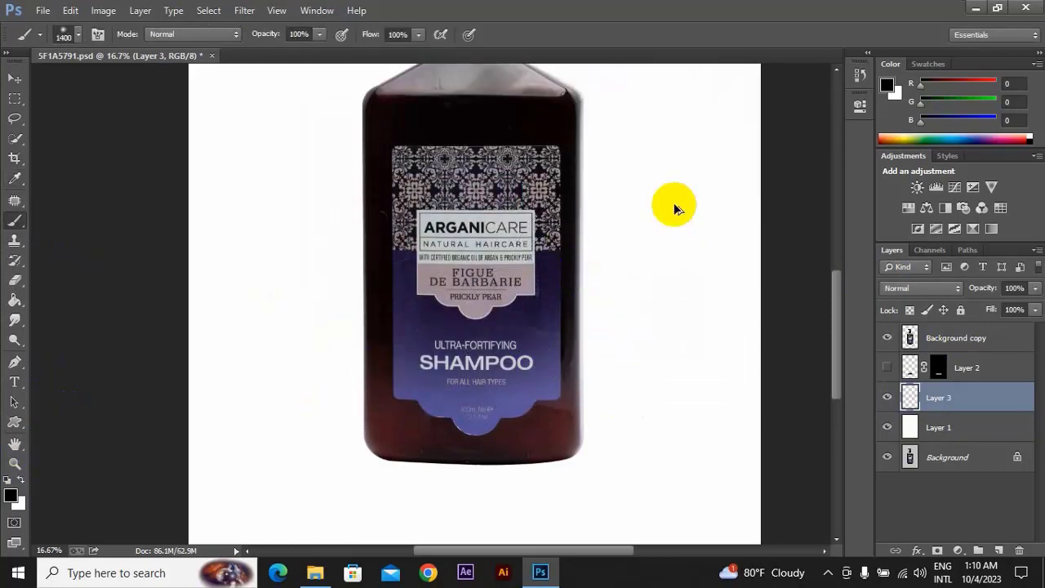
pyautogui.click(887, 397)
pyautogui.click(887, 398)
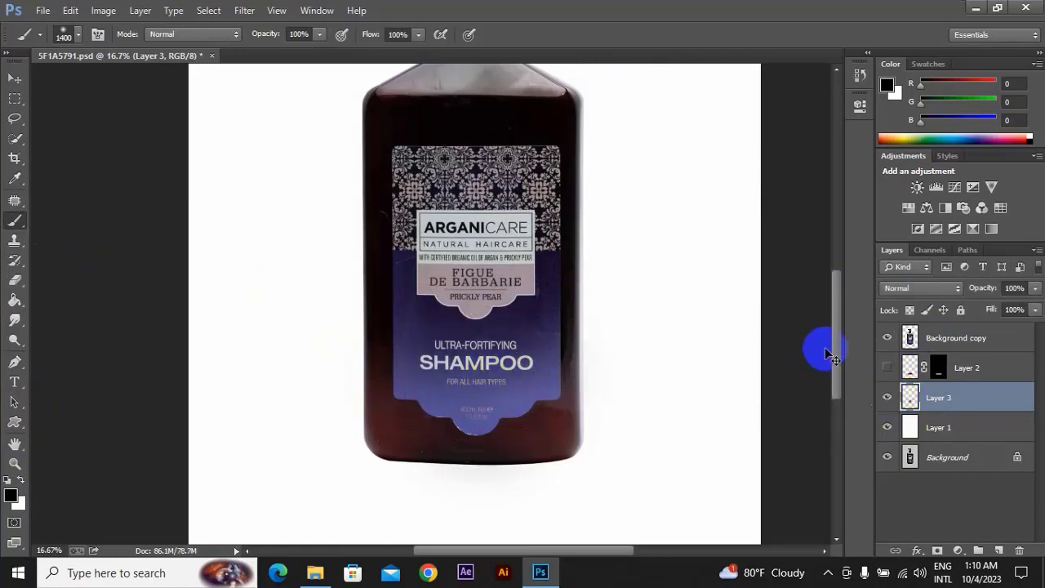
pyautogui.click(275, 356)
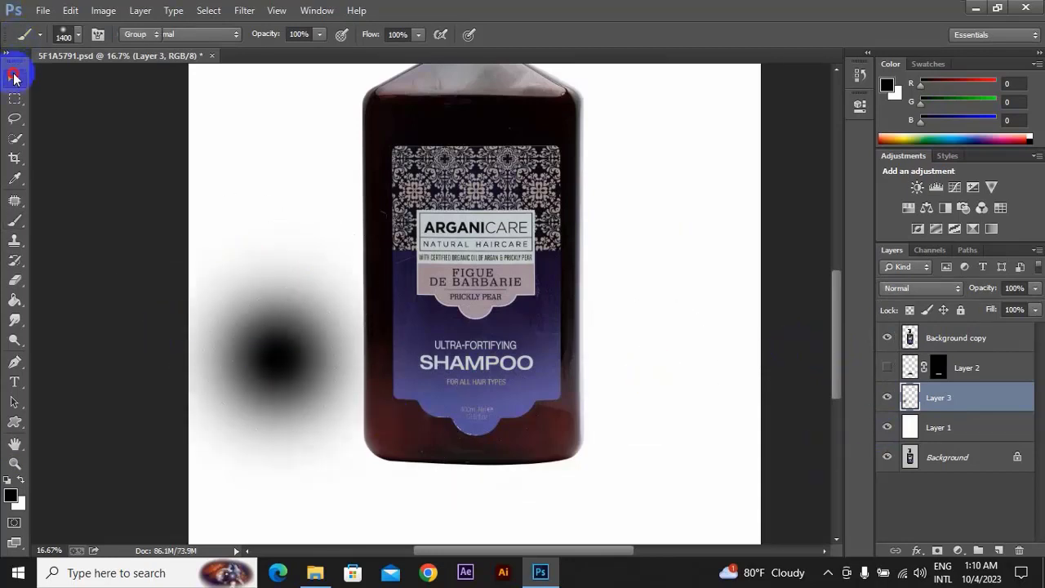
# Step: Move the black blob toward the bottle and then to the lower left
pyautogui.click(14, 78)
pyautogui.click(4, 94)
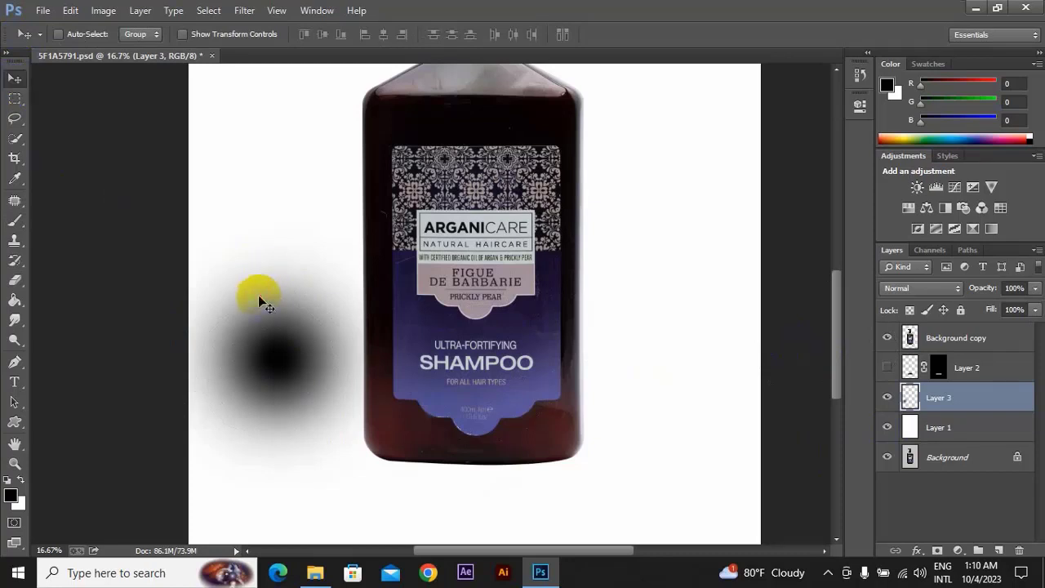
pyautogui.moveTo(261, 296)
pyautogui.mouseDown()
pyautogui.moveTo(384, 372)
pyautogui.moveTo(429, 334)
pyautogui.mouseUp()
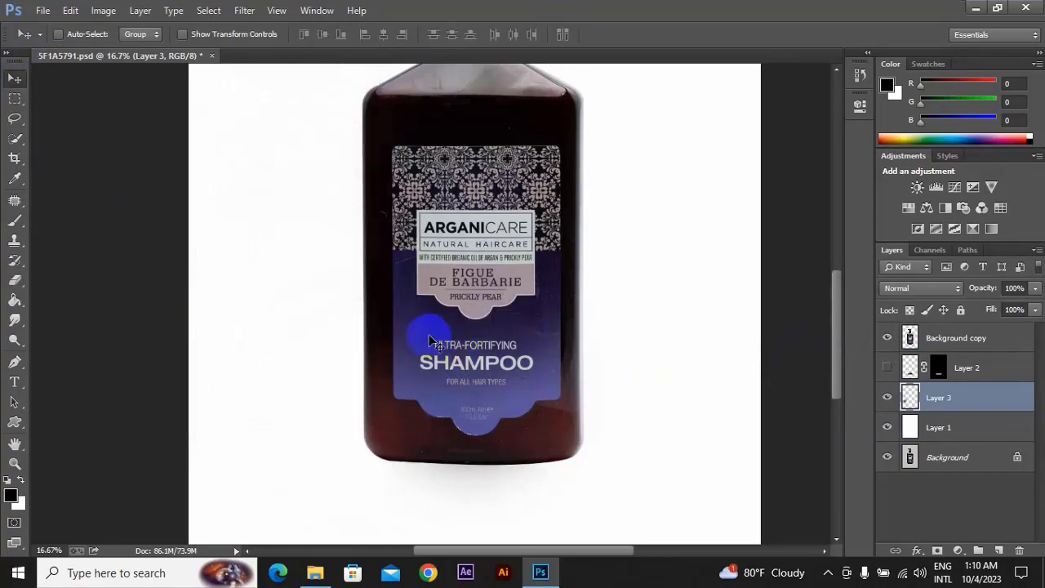
pyautogui.hotkey('ctrl', '-')
pyautogui.moveTo(440, 392)
pyautogui.mouseDown()
pyautogui.moveTo(560, 221)
pyautogui.moveTo(444, 158)
pyautogui.moveTo(345, 257)
pyautogui.moveTo(341, 463)
pyautogui.moveTo(460, 475)
pyautogui.moveTo(371, 388)
pyautogui.moveTo(367, 400)
pyautogui.mouseUp()
# Step: Delete that test layer with its blob and create a fresh empty Layer 3
pyautogui.moveTo(963, 397)
pyautogui.mouseDown()
pyautogui.moveTo(1027, 485)
pyautogui.moveTo(1026, 542)
pyautogui.moveTo(1011, 541)
pyautogui.moveTo(1019, 550)
pyautogui.mouseUp()
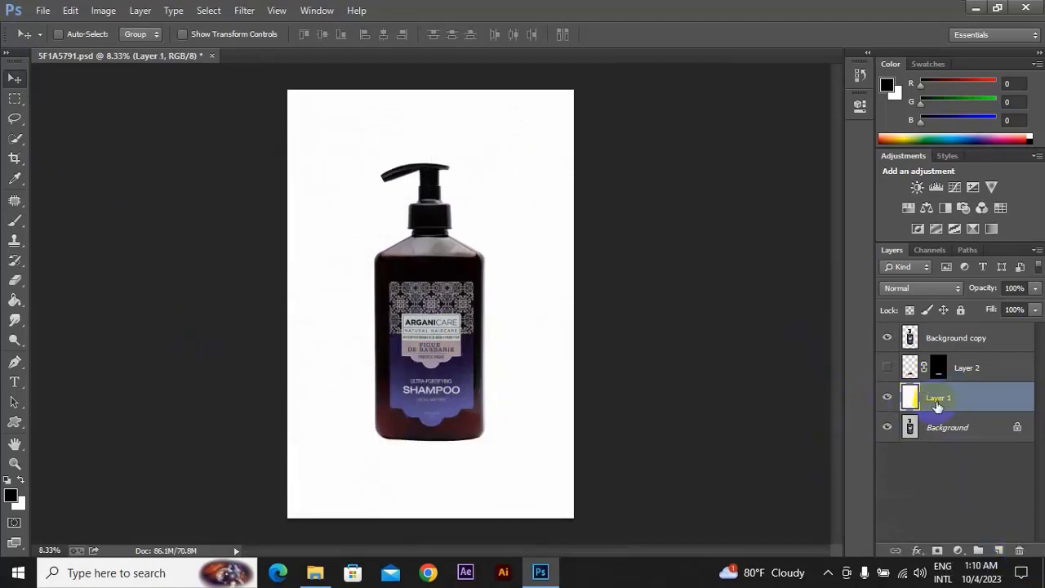
pyautogui.click(998, 550)
pyautogui.click(12, 223)
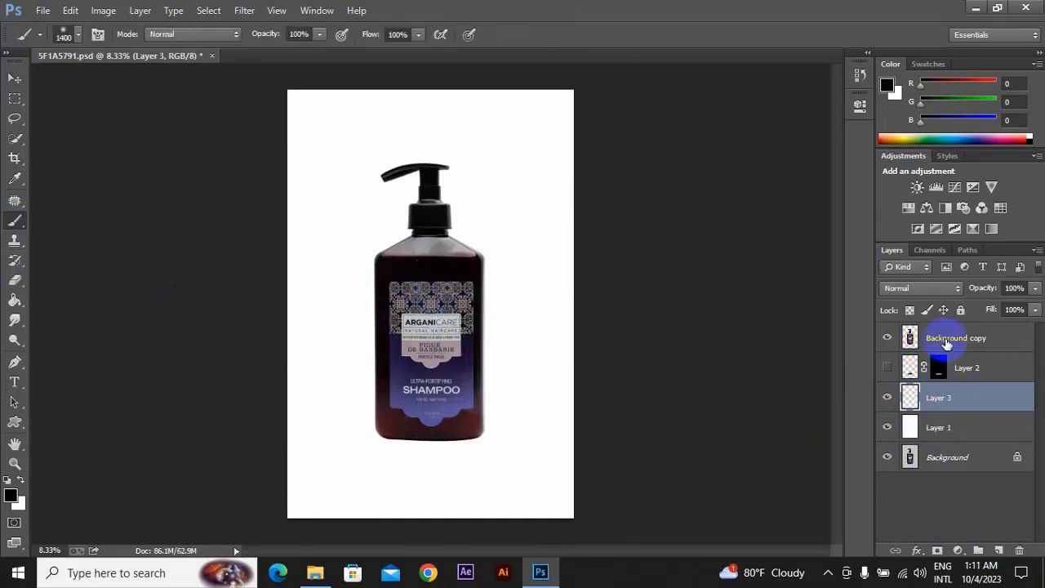
# Step: Hide the Background copy bottle and adjust the brush size and hardness for the 1800-pixel dab
pyautogui.click(887, 340)
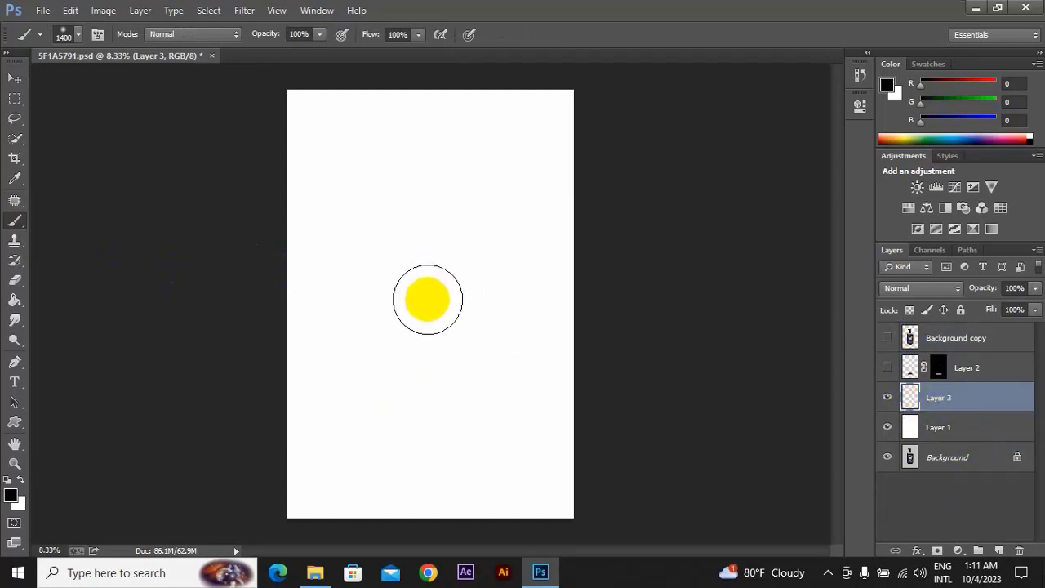
pyautogui.rightClick(441, 204)
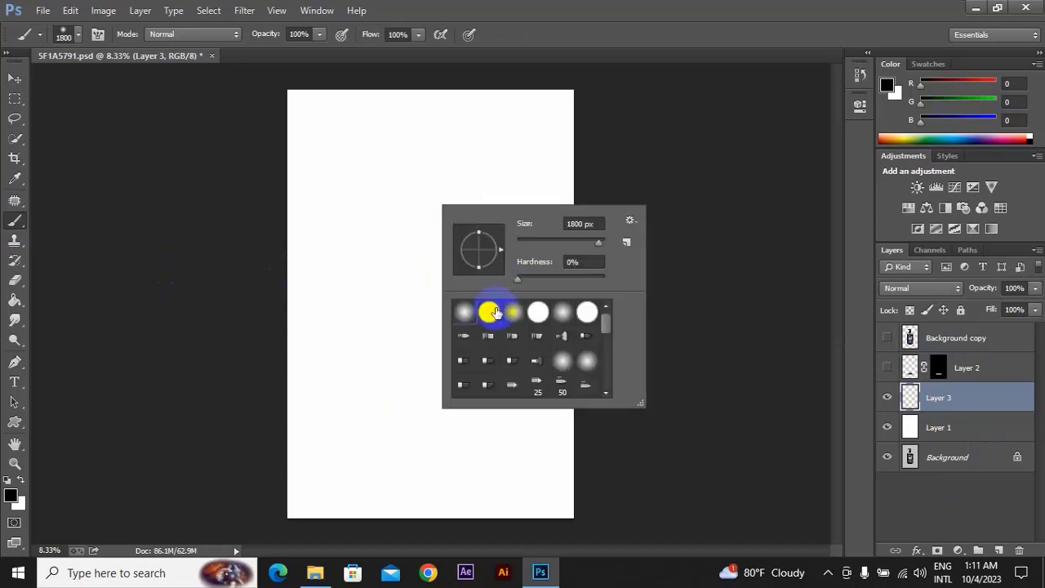
pyautogui.doubleClick(466, 319)
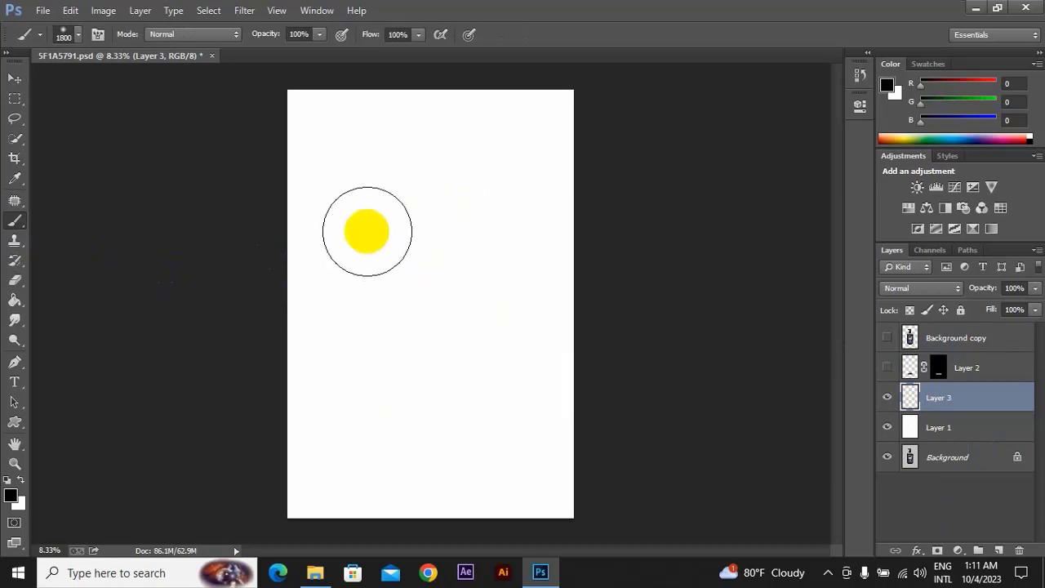
pyautogui.rightClick(373, 230)
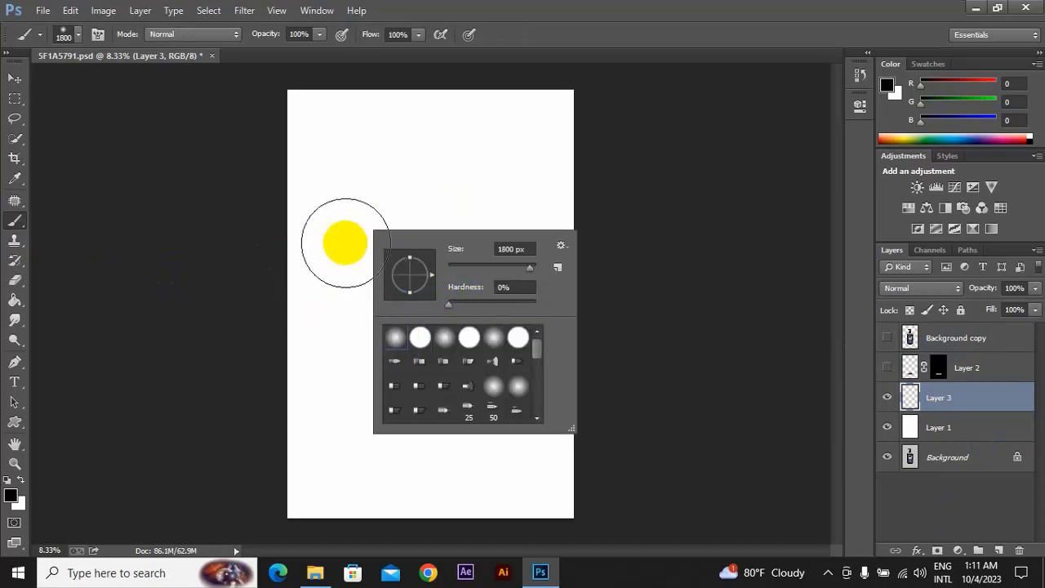
pyautogui.click(410, 201)
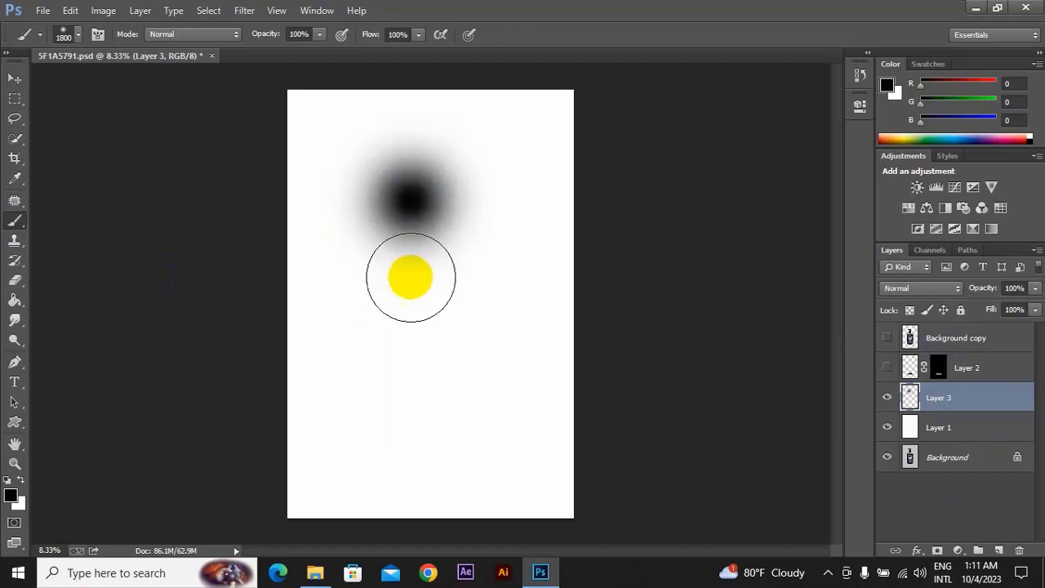
# Step: Move Layer 3's black blob to the centre of the page
pyautogui.click(14, 77)
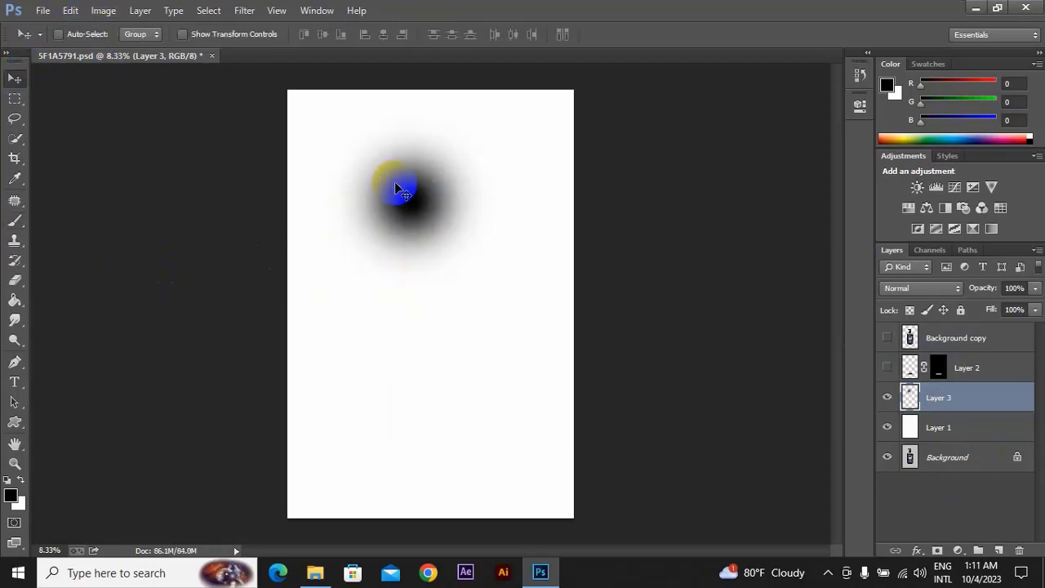
pyautogui.moveTo(407, 197)
pyautogui.mouseDown()
pyautogui.moveTo(466, 338)
pyautogui.moveTo(423, 302)
pyautogui.moveTo(480, 221)
pyautogui.moveTo(408, 328)
pyautogui.moveTo(429, 286)
pyautogui.moveTo(410, 311)
pyautogui.moveTo(412, 289)
pyautogui.moveTo(419, 297)
pyautogui.mouseUp()
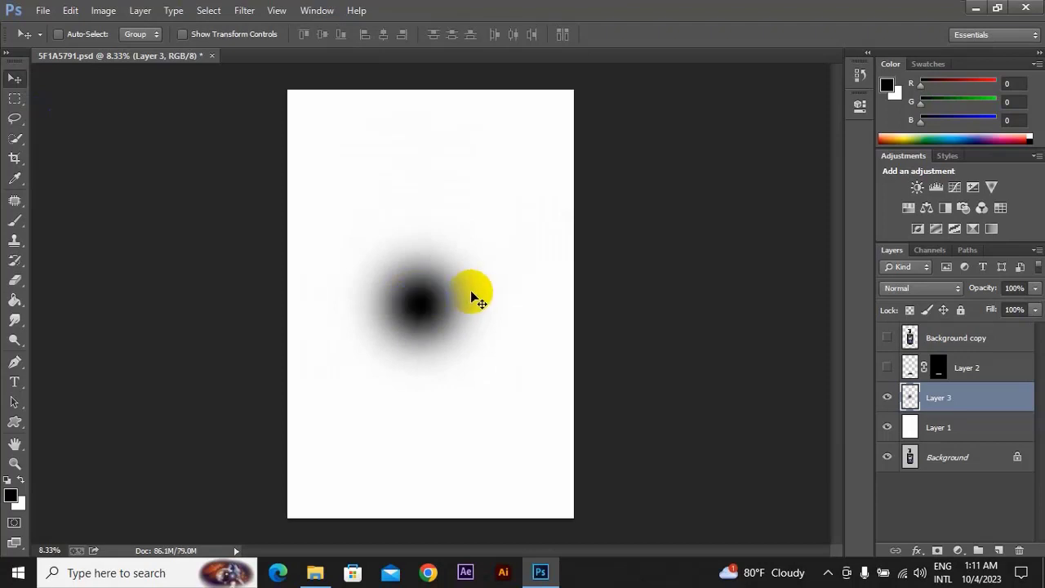
pyautogui.hotkey('ctrl', 't')
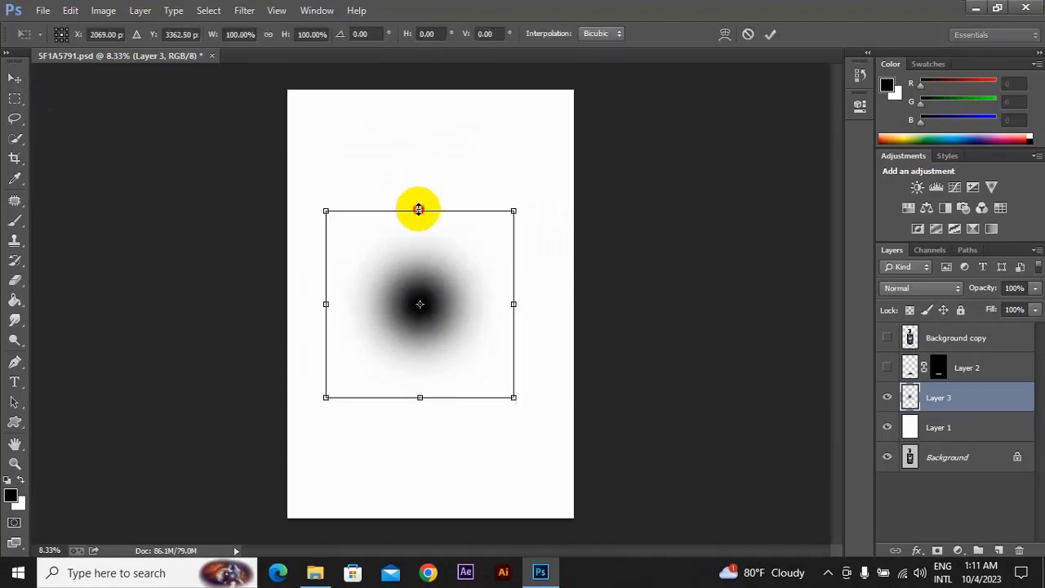
# Step: Flatten the black blob into a thin ellipse and show the shampoo bottle again
pyautogui.moveTo(418, 210)
pyautogui.mouseDown()
pyautogui.moveTo(421, 370)
pyautogui.moveTo(462, 242)
pyautogui.mouseUp()
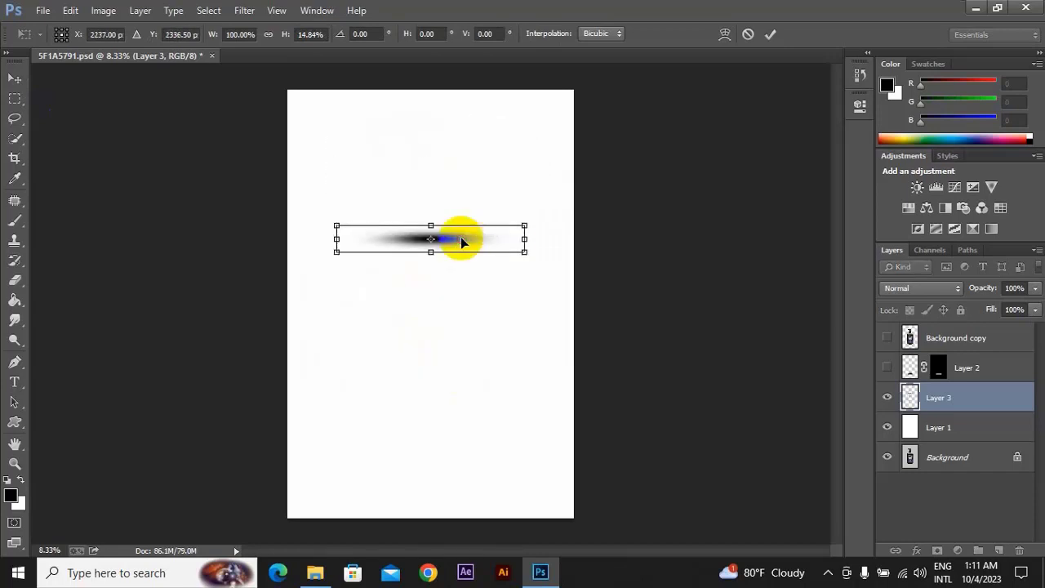
pyautogui.press('Return')
pyautogui.moveTo(482, 245)
pyautogui.mouseDown()
pyautogui.moveTo(513, 168)
pyautogui.moveTo(543, 398)
pyautogui.moveTo(468, 444)
pyautogui.mouseUp()
pyautogui.click(885, 337)
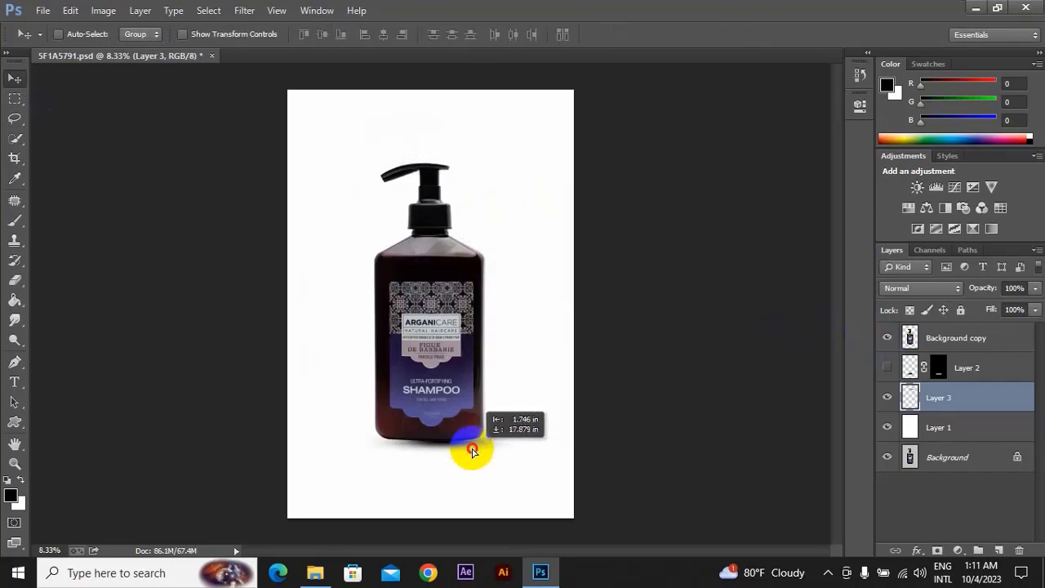
pyautogui.click(888, 397)
pyautogui.click(887, 397)
# Step: Nudge the flattened shadow up against the bottle's base
pyautogui.hotkey('ctrl', '+')
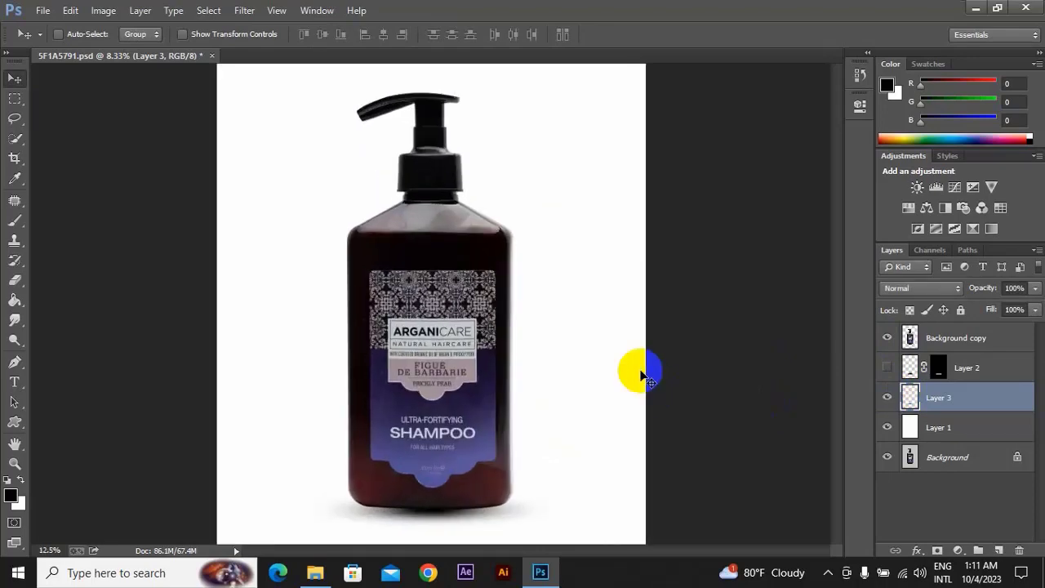
pyautogui.hotkey('ctrl', '+')
pyautogui.hotkey('ctrl', '+')
pyautogui.hotkey('ctrl', '+')
pyautogui.moveTo(612, 383); pyautogui.dragTo(613, 156)
pyautogui.scroll(-5, 602, 381)
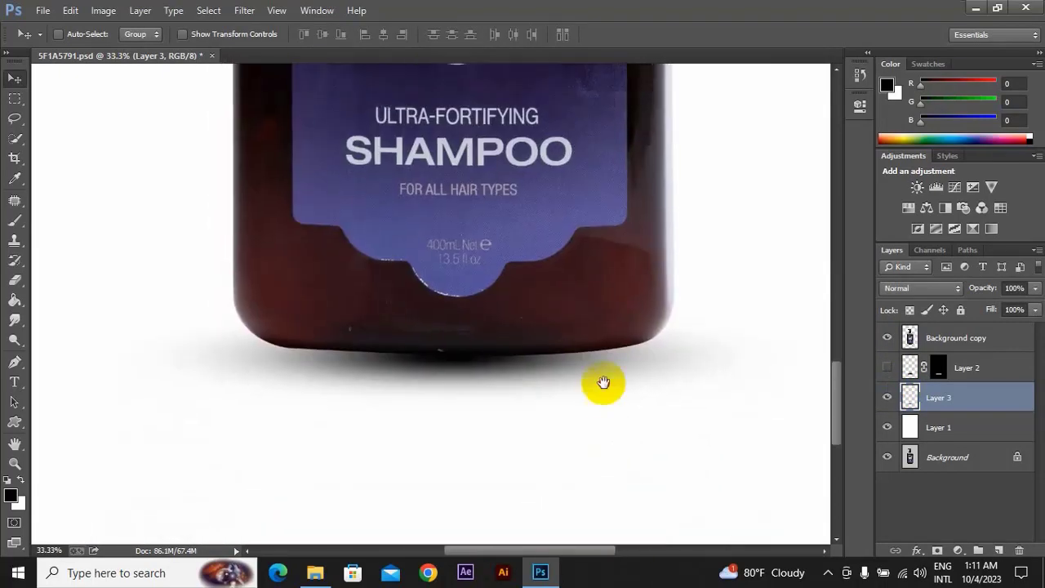
pyautogui.scroll(-2, 552, 310)
pyautogui.click(551, 292)
pyautogui.moveTo(551, 291); pyautogui.dragTo(551, 288)
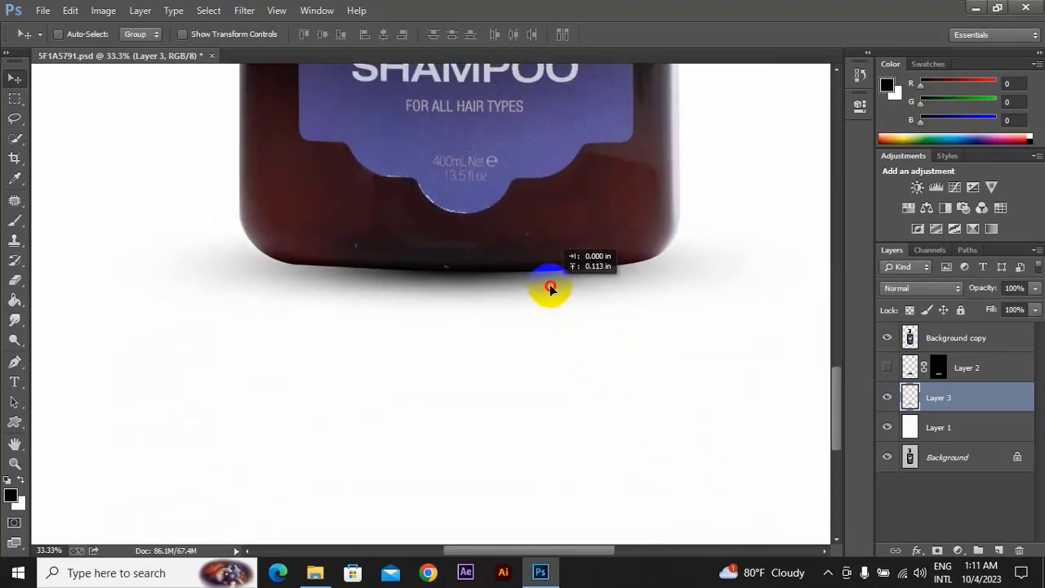
# Step: Try an Alt-drag duplicate of the shadow below the bottle, then delete it
pyautogui.hotkey('ctrl', '-')
pyautogui.hotkey('ctrl', '-')
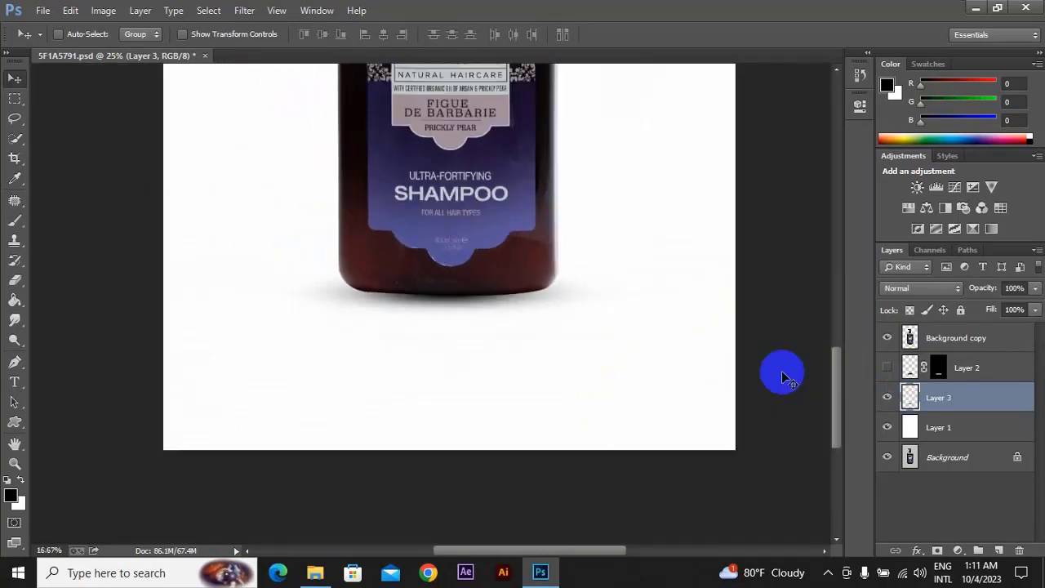
pyautogui.hotkey('ctrl', '-')
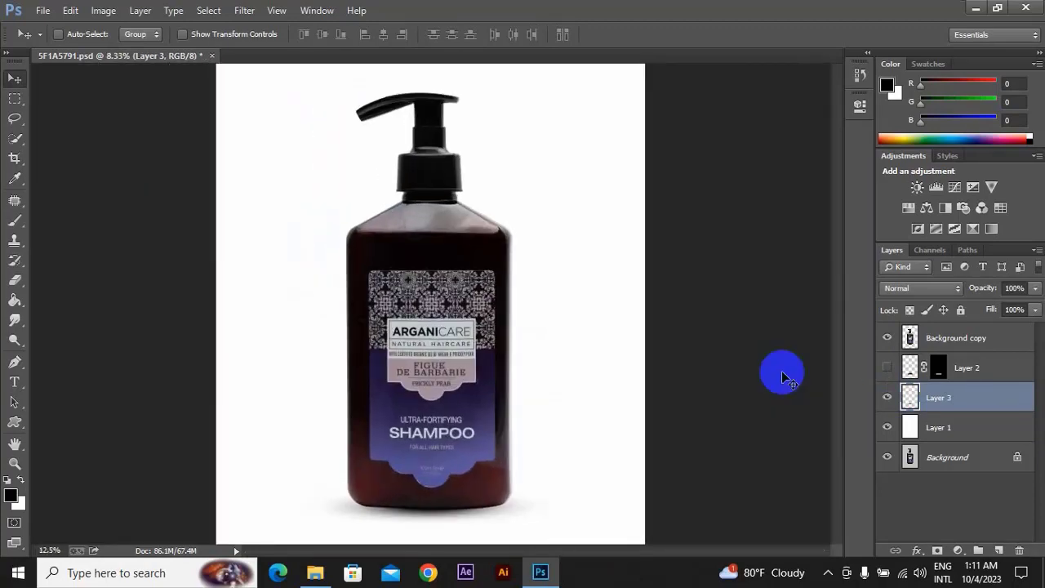
pyautogui.hotkey('ctrl', '+')
pyautogui.moveTo(664, 368); pyautogui.dragTo(700, 151)
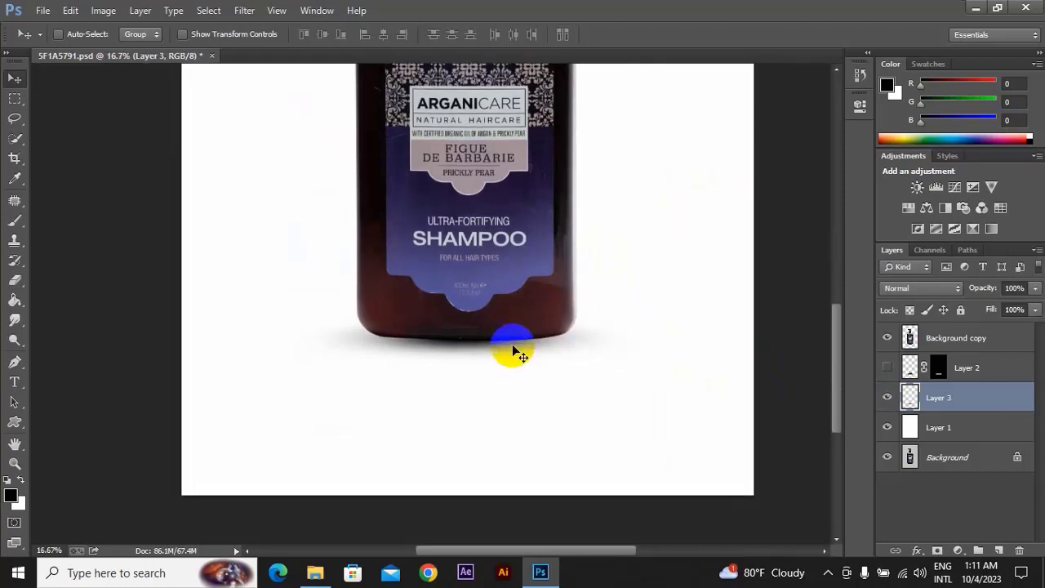
pyautogui.press('alt')
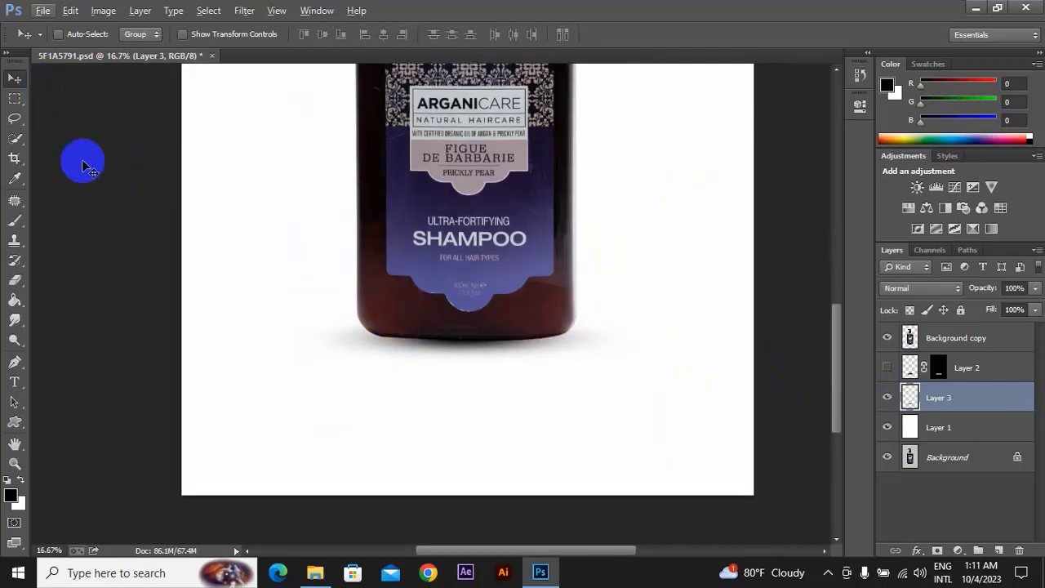
pyautogui.moveTo(492, 345)
pyautogui.mouseDown()
pyautogui.moveTo(531, 445)
pyautogui.moveTo(512, 336)
pyautogui.moveTo(568, 412)
pyautogui.moveTo(586, 418)
pyautogui.mouseUp()
pyautogui.press('Delete')
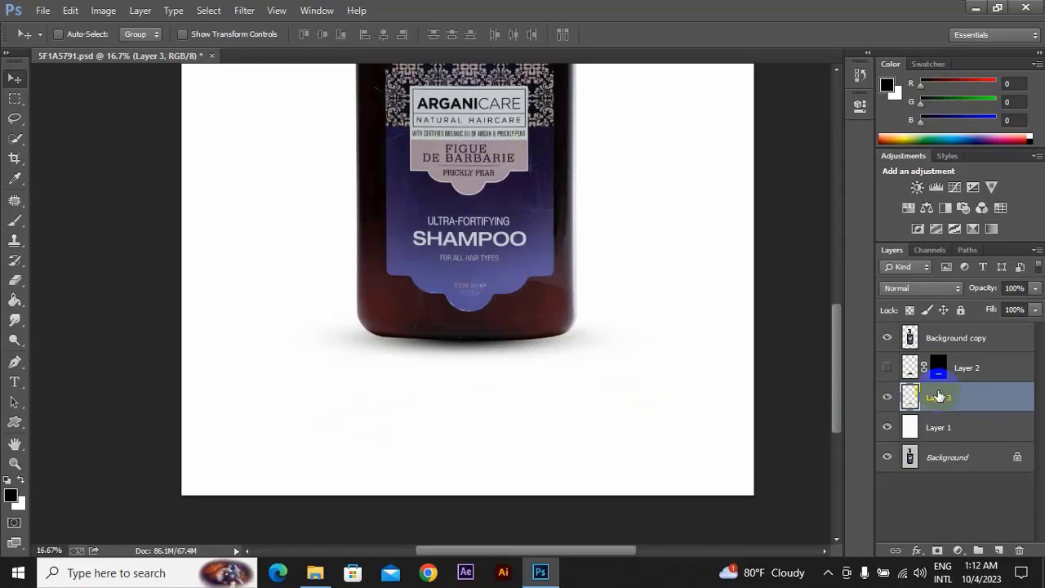
# Step: Duplicate Layer 3 as Layer 3 copy and move it down below the bottle
pyautogui.hotkey('ctrl', 'j')
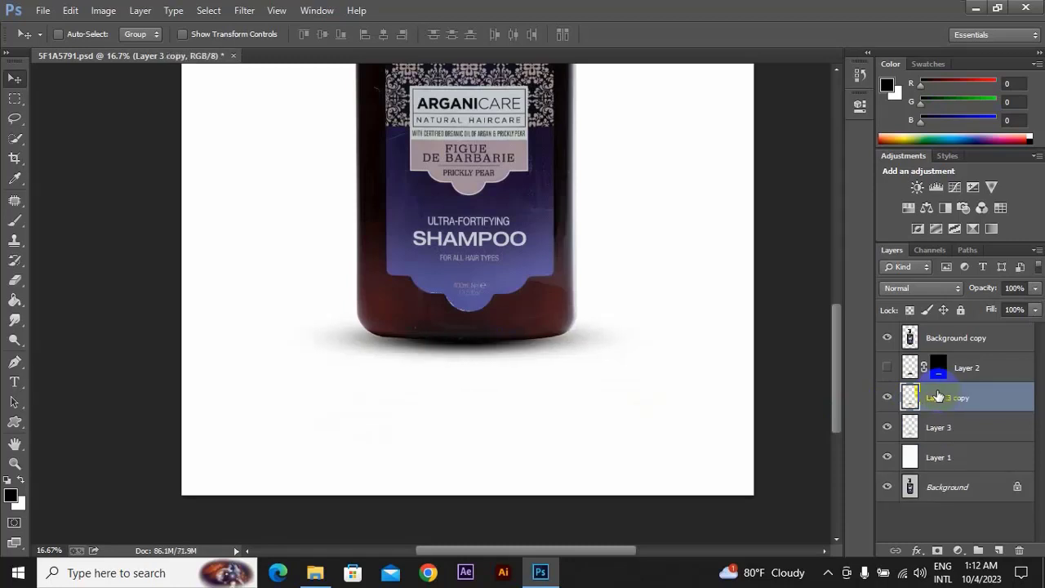
pyautogui.moveTo(604, 342)
pyautogui.mouseDown()
pyautogui.moveTo(530, 444)
pyautogui.moveTo(617, 395)
pyautogui.moveTo(536, 343)
pyautogui.moveTo(544, 384)
pyautogui.moveTo(544, 357)
pyautogui.moveTo(531, 350)
pyautogui.moveTo(540, 343)
pyautogui.moveTo(532, 447)
pyautogui.mouseUp()
pyautogui.hotkey('ctrl', 't')
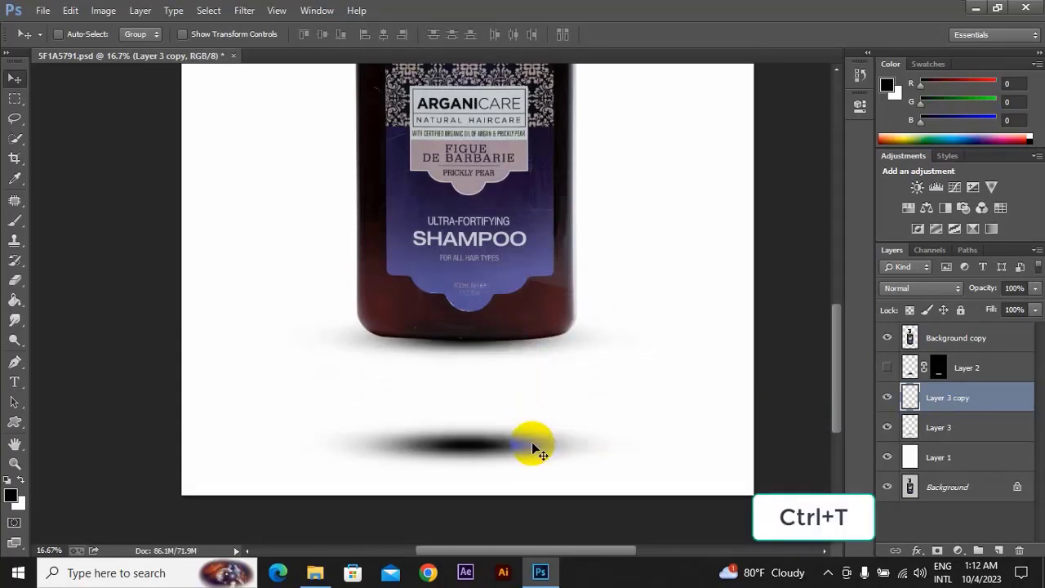
pyautogui.hotkey('ctrl', 't')
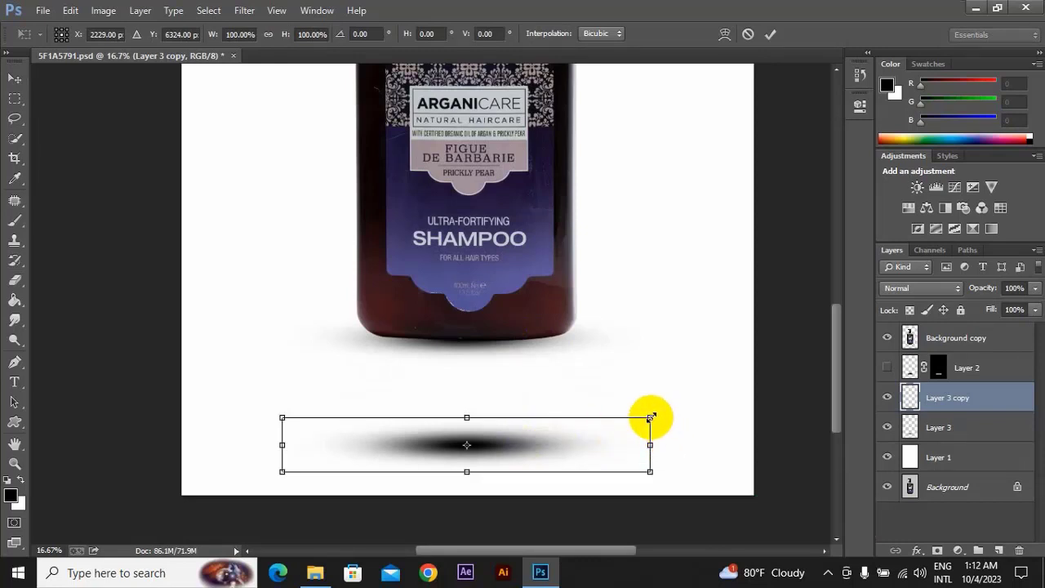
pyautogui.moveTo(651, 417)
pyautogui.mouseDown()
pyautogui.moveTo(572, 432)
pyautogui.moveTo(711, 357)
pyautogui.moveTo(579, 398)
pyautogui.moveTo(677, 327)
pyautogui.moveTo(626, 354)
pyautogui.moveTo(573, 406)
pyautogui.mouseUp()
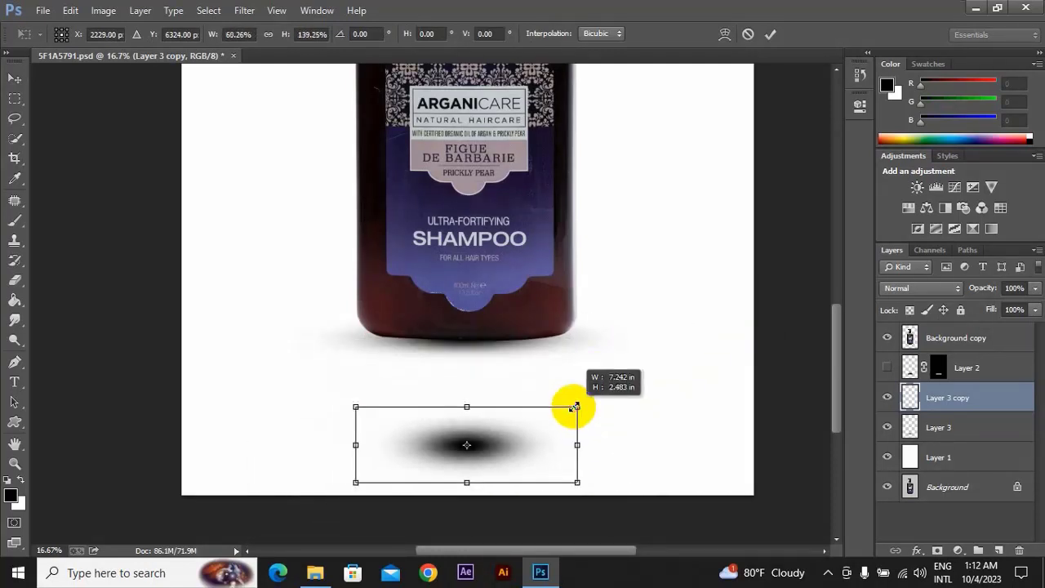
pyautogui.press('Escape')
pyautogui.hotkey('ctrl', 't')
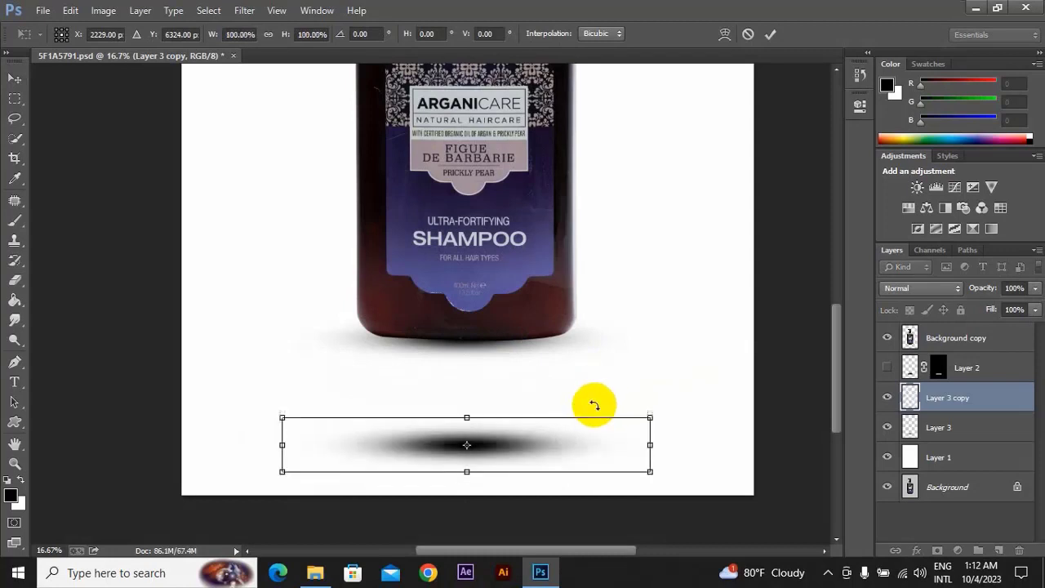
# Step: Shrink Layer 3 copy to about 46% and tuck it under the bottle's base
pyautogui.moveTo(649, 416)
pyautogui.mouseDown()
pyautogui.moveTo(540, 438)
pyautogui.moveTo(545, 336)
pyautogui.mouseUp()
pyautogui.press('Return')
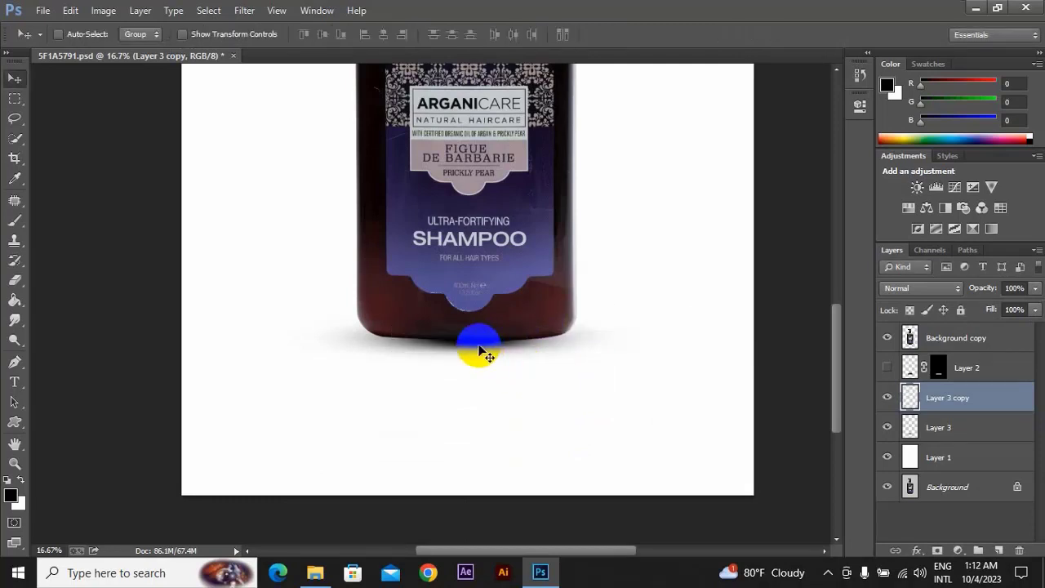
pyautogui.moveTo(482, 349); pyautogui.dragTo(488, 359)
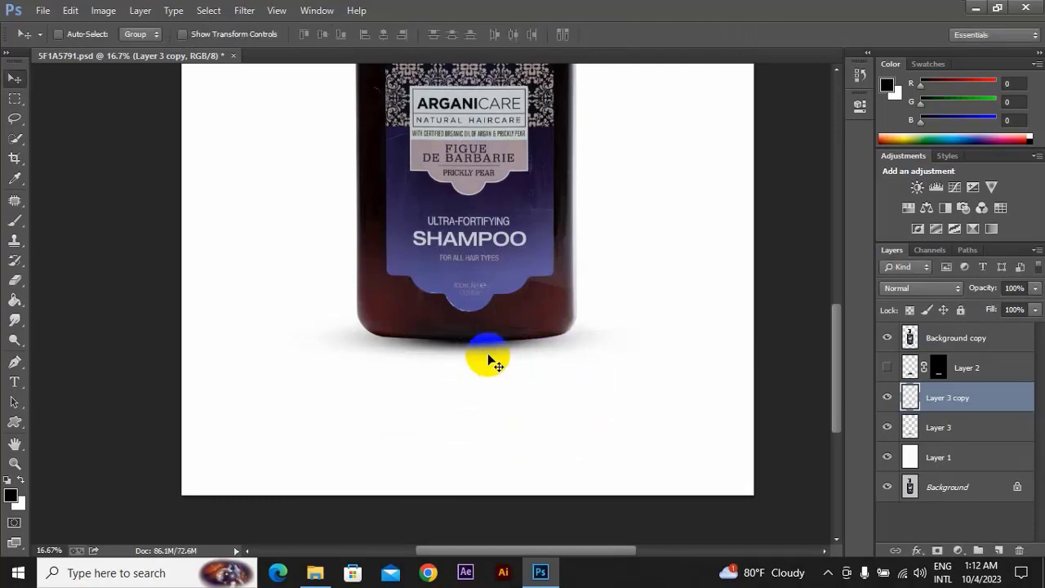
pyautogui.hotkey('ctrl', '-')
pyautogui.hotkey('ctrl', '-')
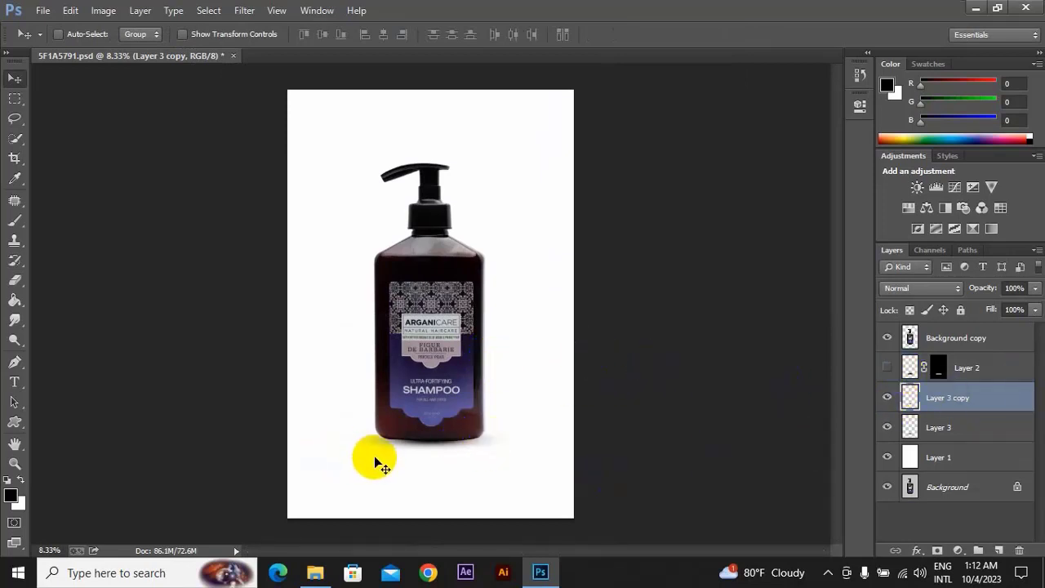
# Step: Switch to the 1800-pixel brush, cancelling the Color Picker so black stays the foreground
pyautogui.moveTo(14, 221)
pyautogui.mouseDown()
pyautogui.moveTo(47, 262)
pyautogui.moveTo(174, 245)
pyautogui.mouseUp()
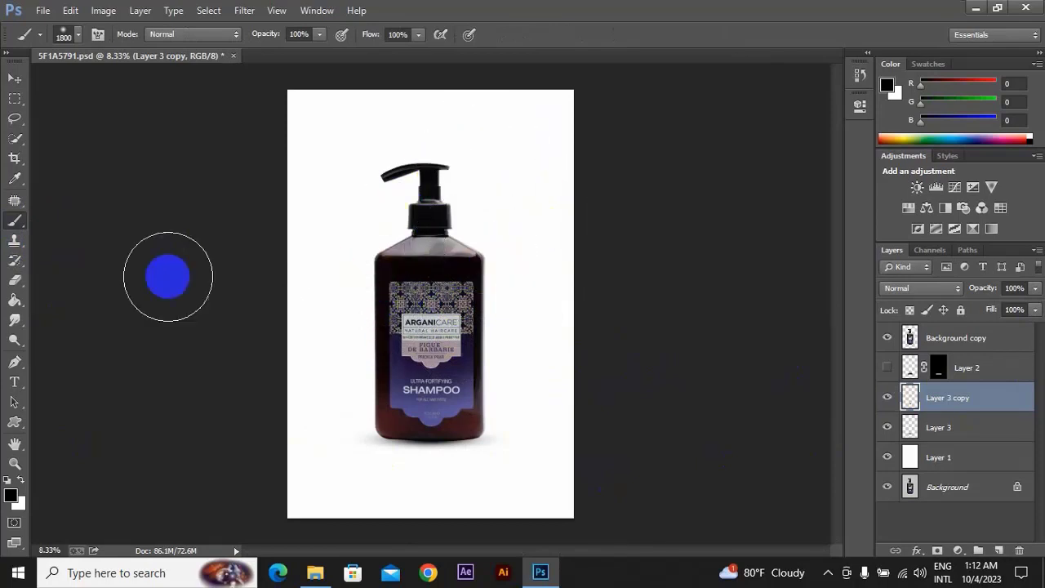
pyautogui.click(11, 497)
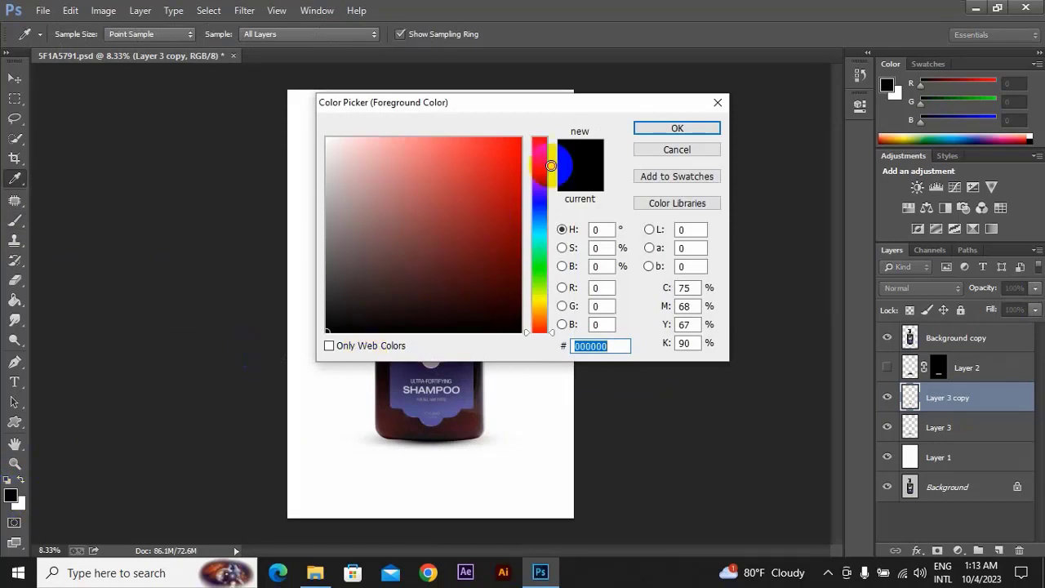
pyautogui.click(490, 208)
pyautogui.click(718, 102)
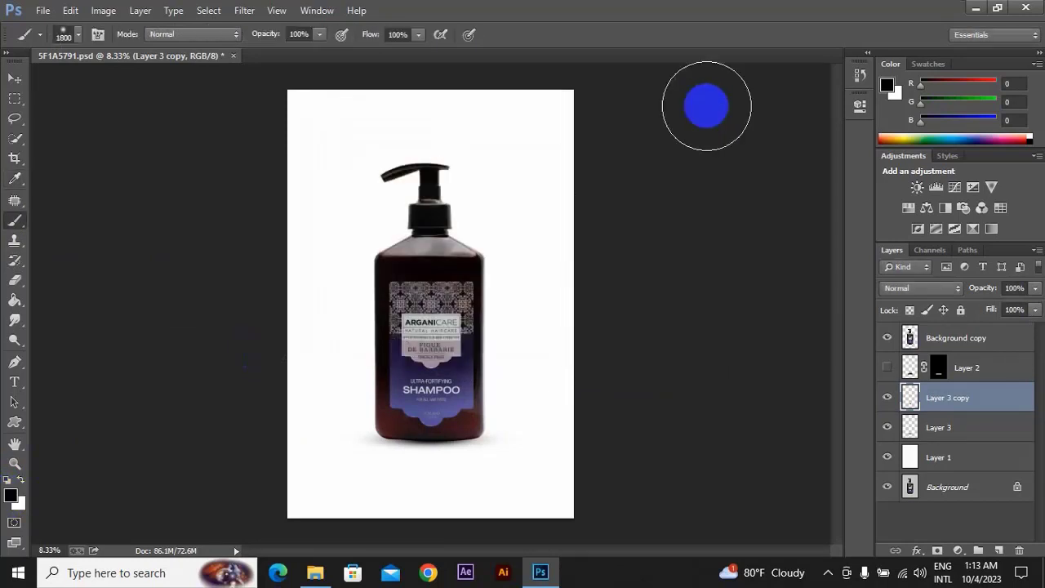